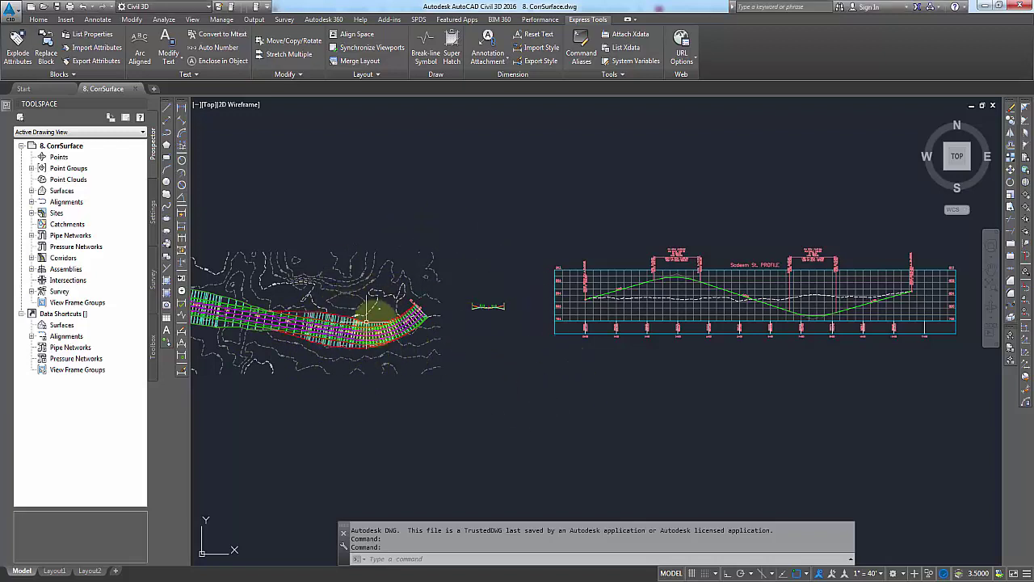
Zoom and pan into the corridor assembly to read its -2.00% lanes, curbs, sidewalks and 4:1 slopes.
scroll(488, 307, "up", 4)
scroll(488, 307, "up", 4)
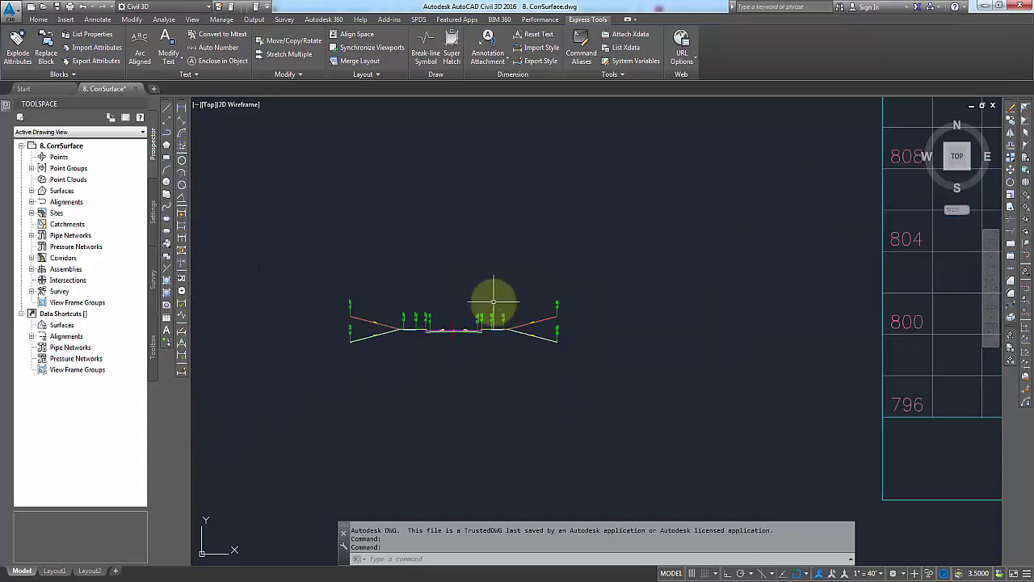
scroll(521, 347, "up", 3)
scroll(528, 323, "up", 2)
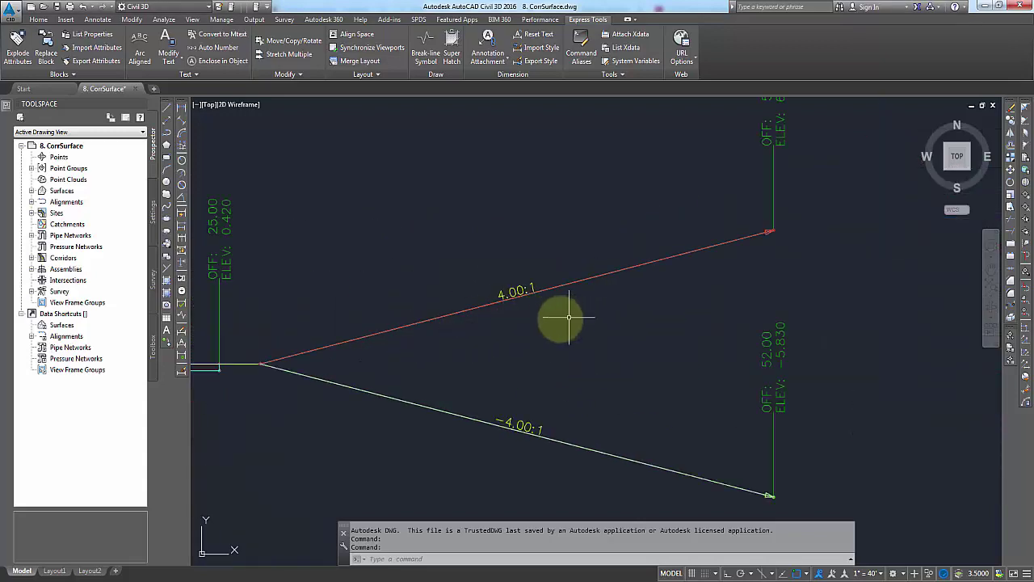
scroll(614, 307, "down", 2)
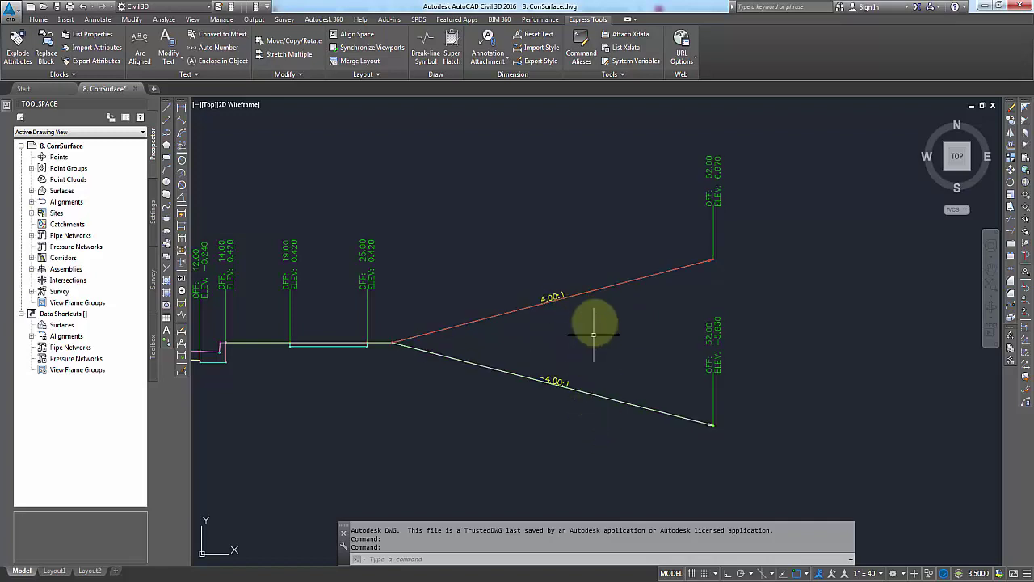
scroll(602, 325, "down", 3)
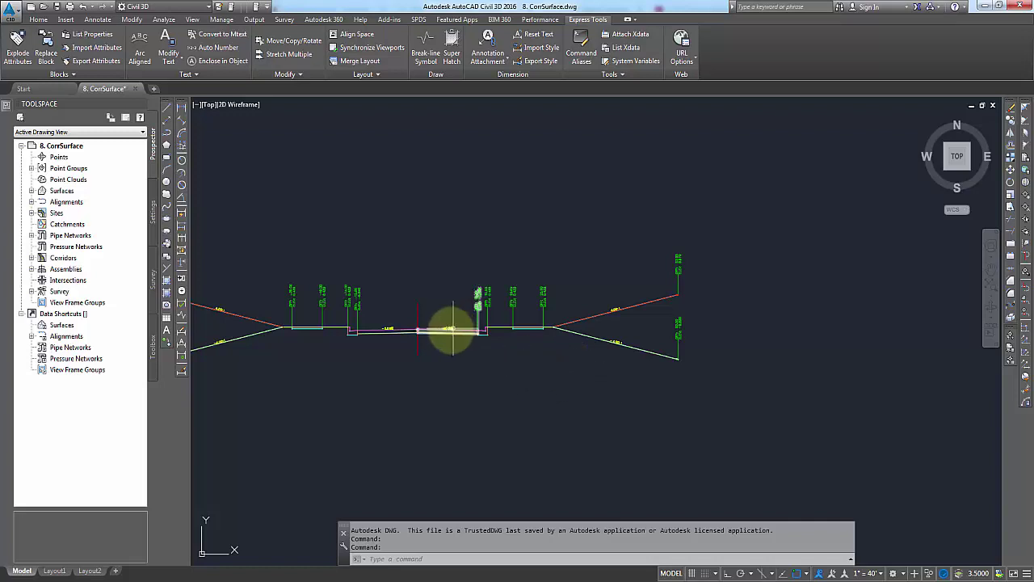
scroll(478, 314, "up", 1)
scroll(480, 321, "up", 2)
mouse_move(365, 404)
middle_mouse_down()
mouse_move(496, 334)
mouse_move(512, 392)
middle_mouse_up()
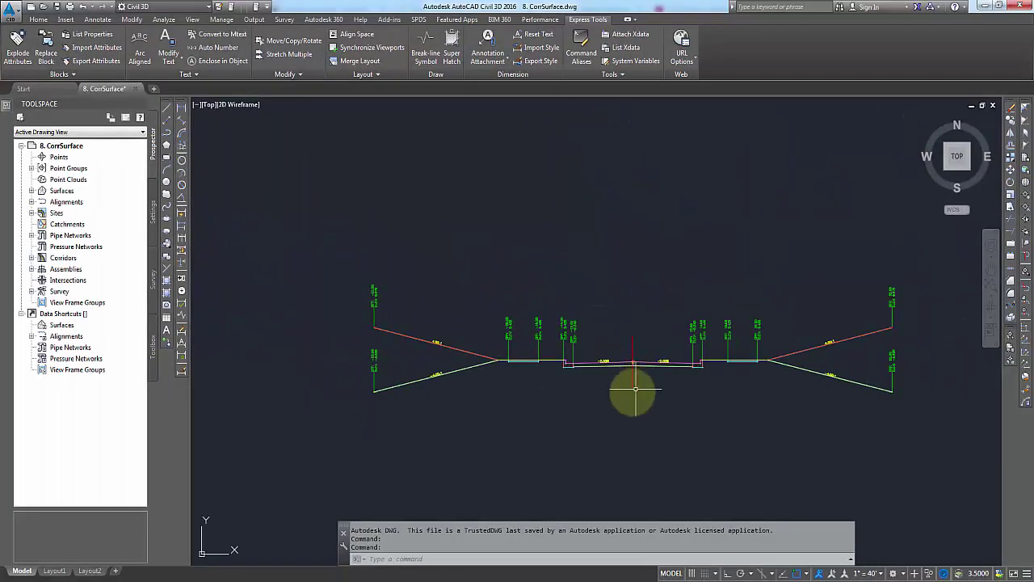
scroll(521, 360, "up", 2)
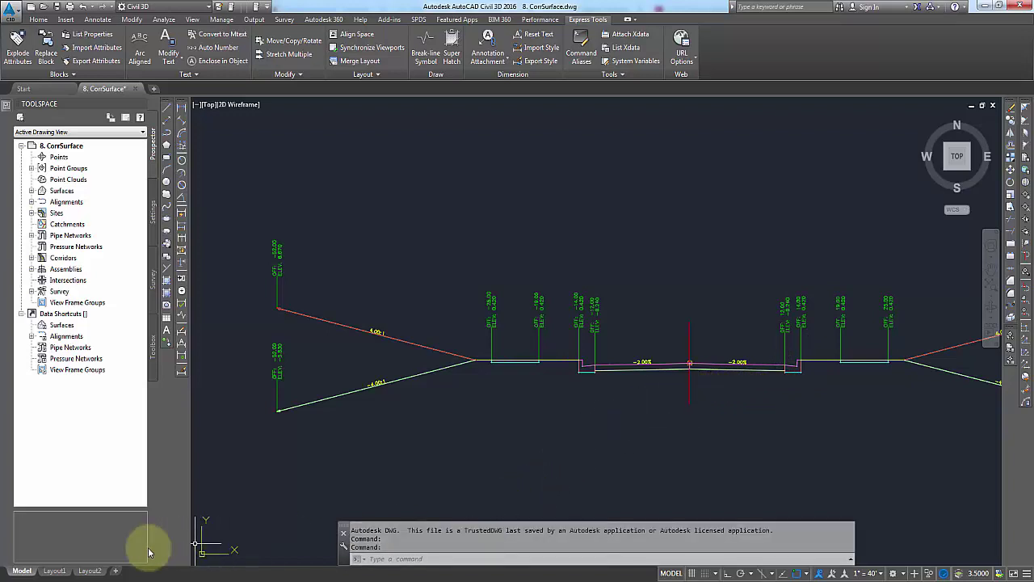
Show the survey education blog in Chrome's second tab and scroll through its recent Civil 3D posts.
left_click(189, 534)
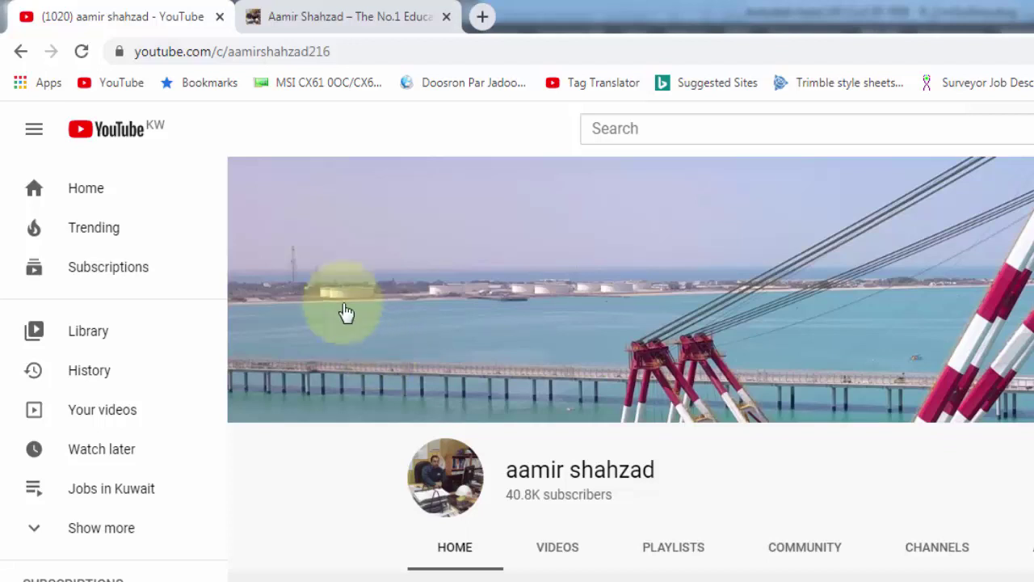
left_click(325, 23)
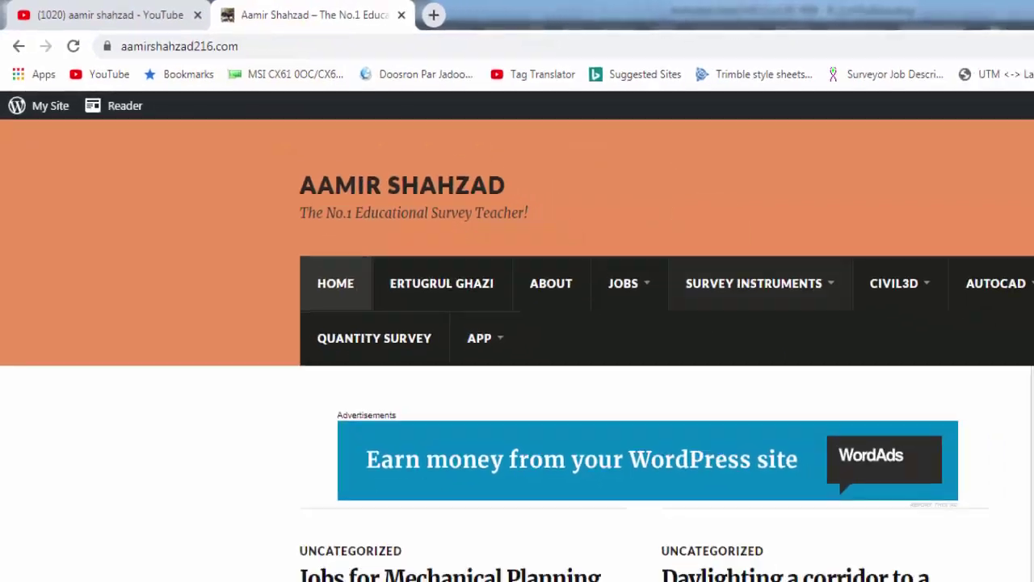
scroll(804, 505, "down", 2)
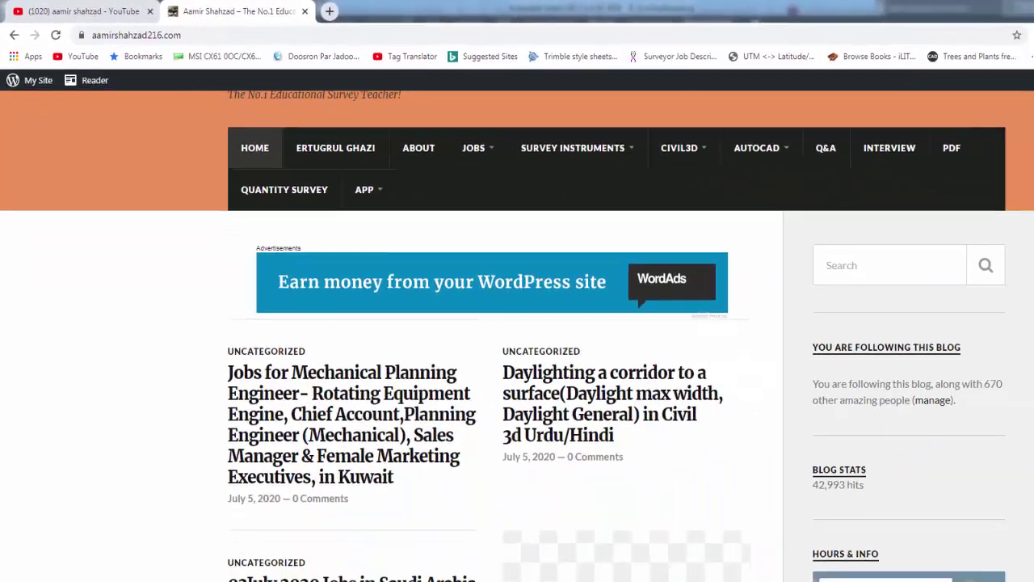
scroll(803, 505, "down", 1)
scroll(804, 505, "down", 2)
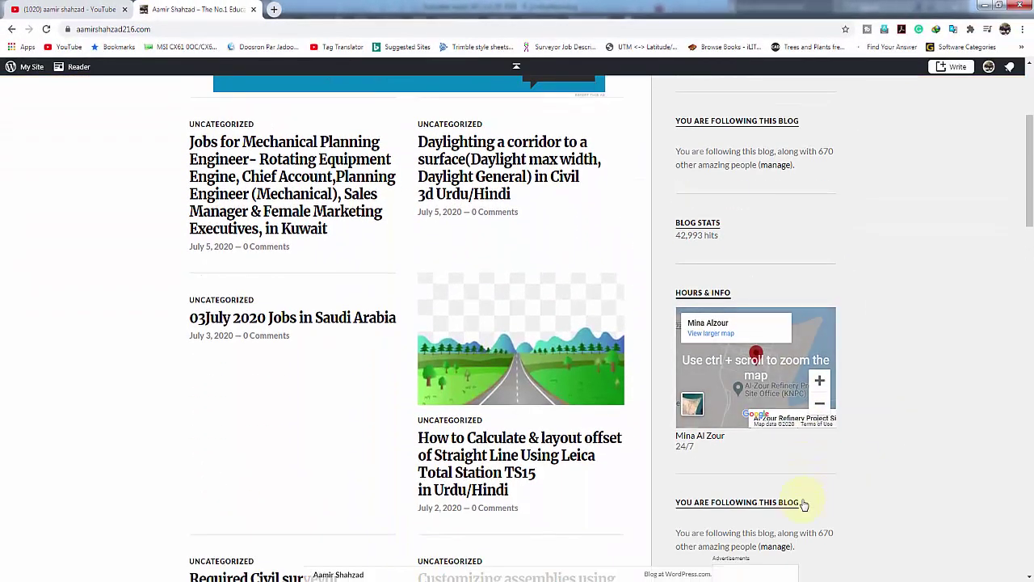
scroll(804, 505, "down", 1)
scroll(804, 505, "down", 2)
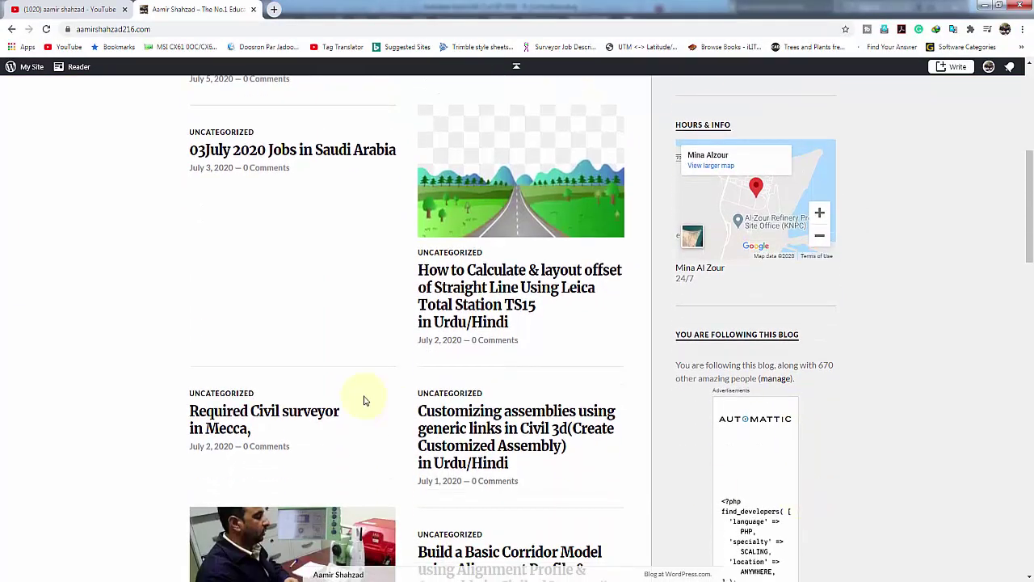
scroll(387, 395, "down", 2)
scroll(388, 396, "up", 5)
scroll(388, 388, "up", 4)
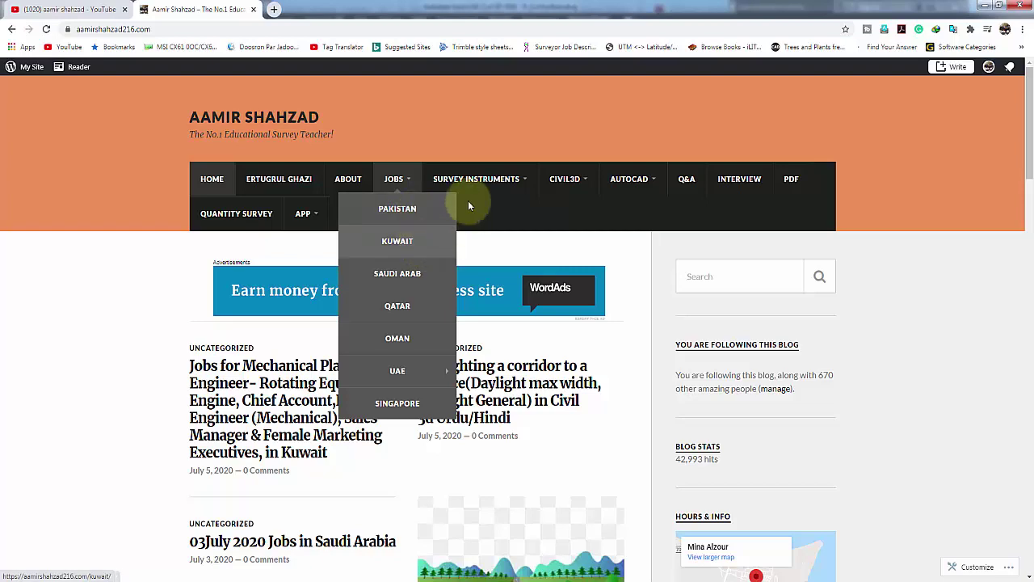
mouse_move(476, 178)
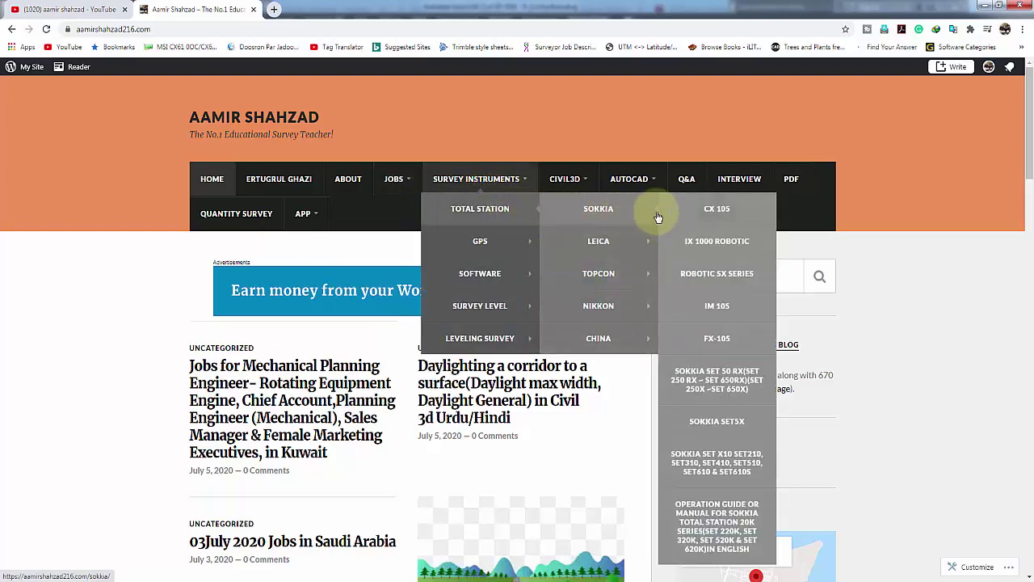
Back in the 8. CorrSurface drawing, centre the curved stretch near stations 6+00–9+00 and select the Sadeem St. corridor.
left_click(984, 5)
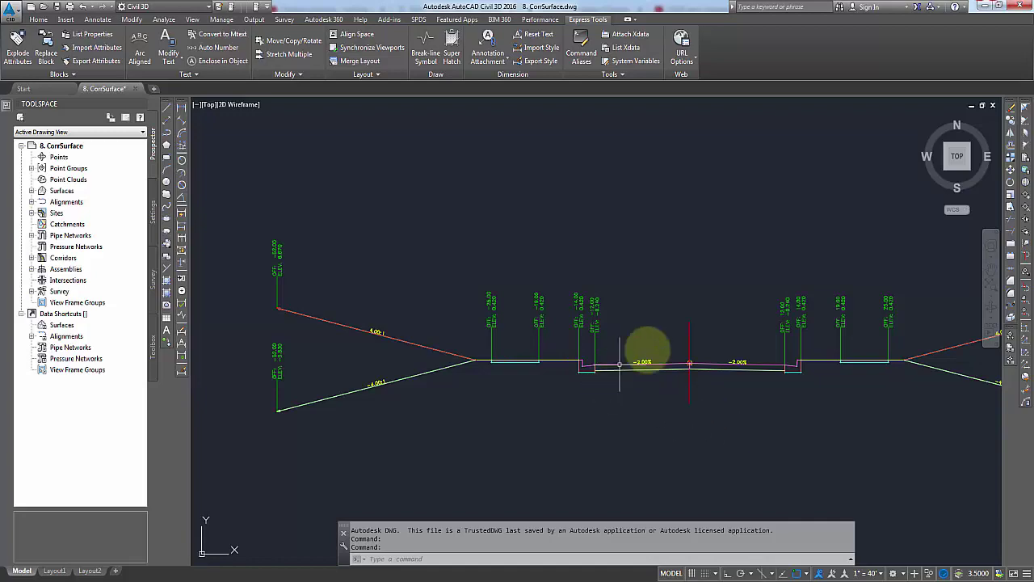
scroll(667, 327, "down", 2)
scroll(671, 343, "down", 4)
scroll(671, 351, "down", 4)
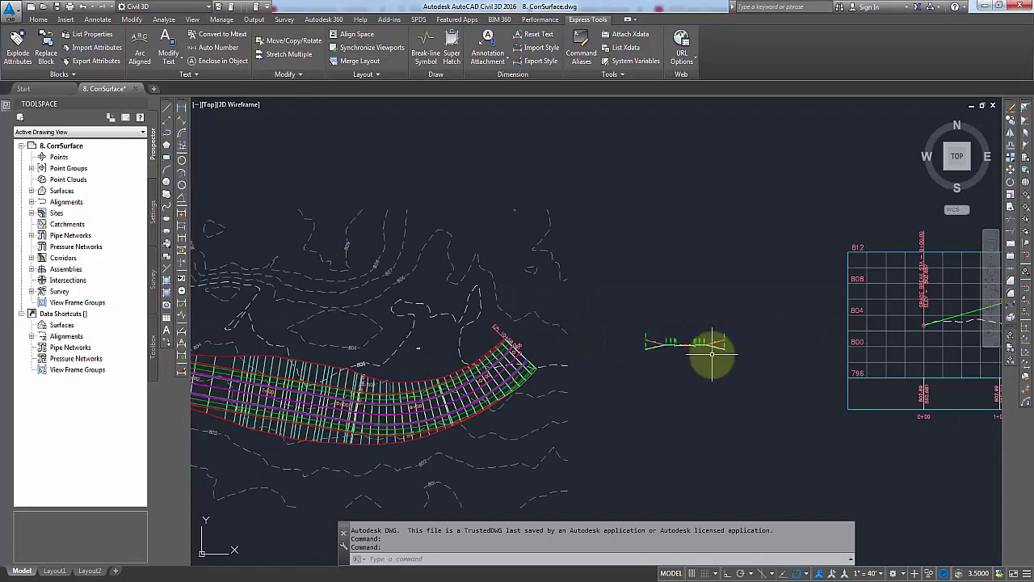
mouse_move(506, 398)
middle_mouse_down()
mouse_move(519, 358)
mouse_move(669, 347)
middle_mouse_up()
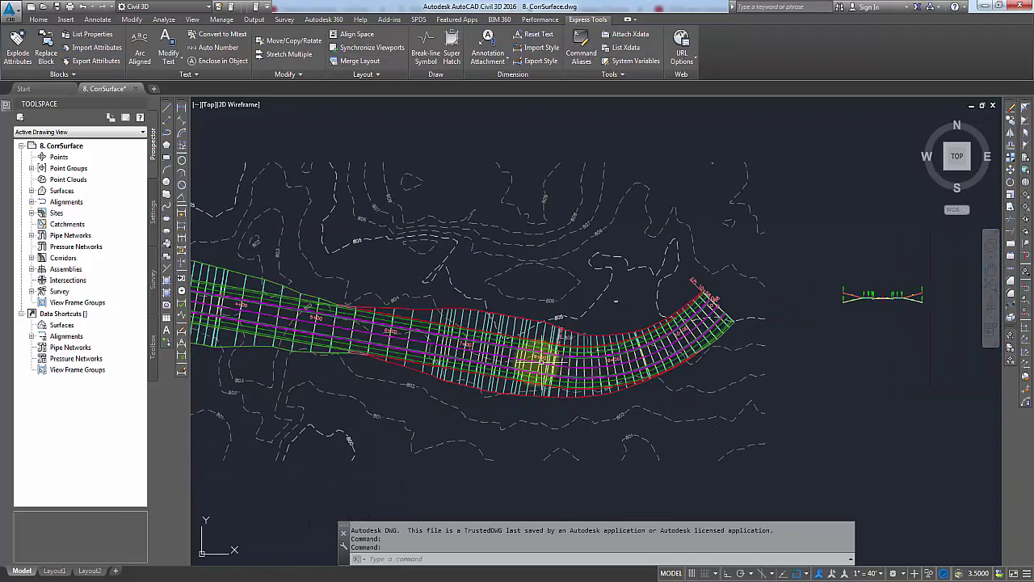
scroll(545, 361, "up", 5)
middle_click_drag(537, 371, 700, 362)
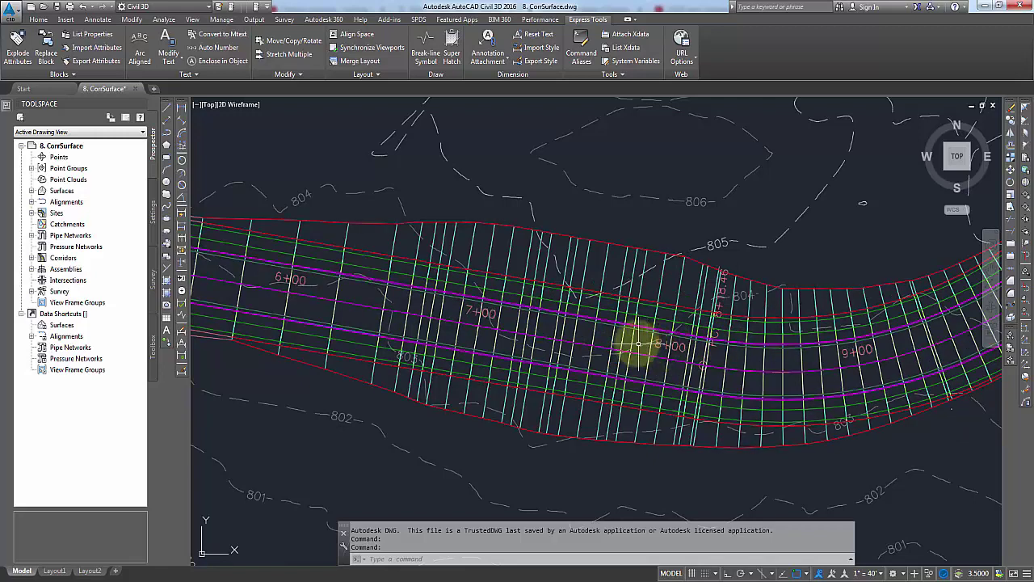
left_click(618, 345)
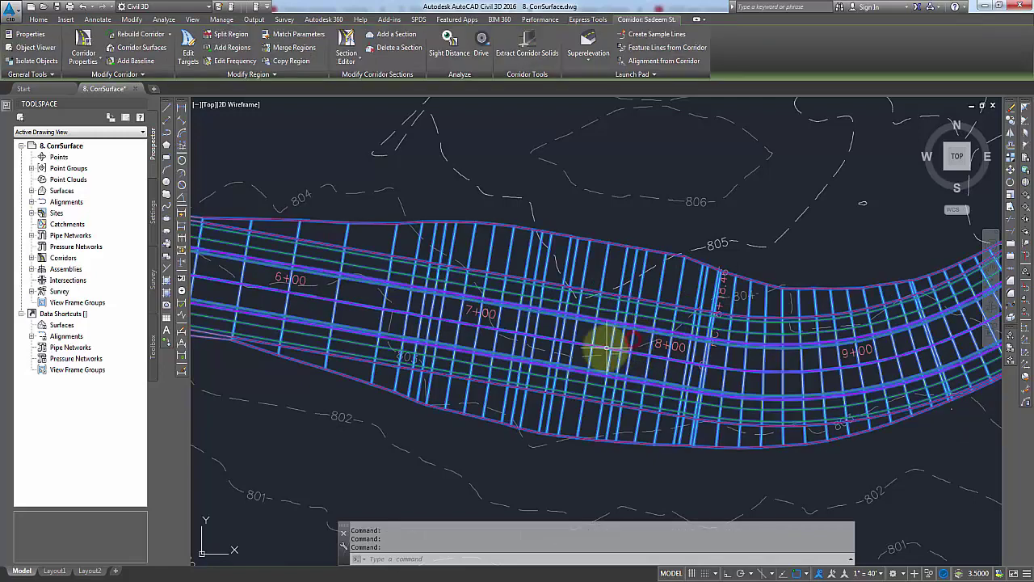
Add a new corridor surface to the Sadeem St. corridor and rename it to end in Top.
left_click(96, 74)
left_click(84, 42)
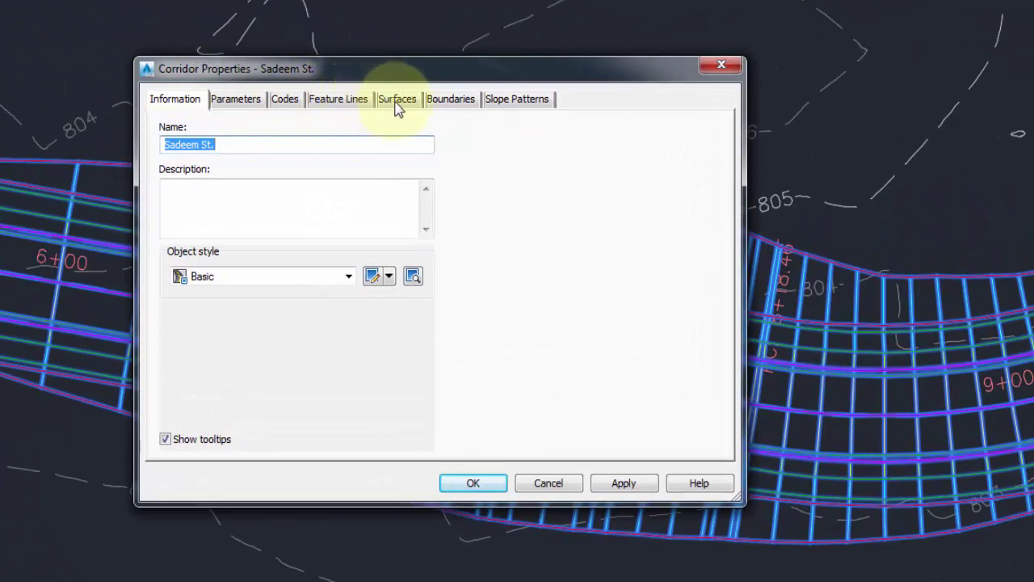
left_click(397, 100)
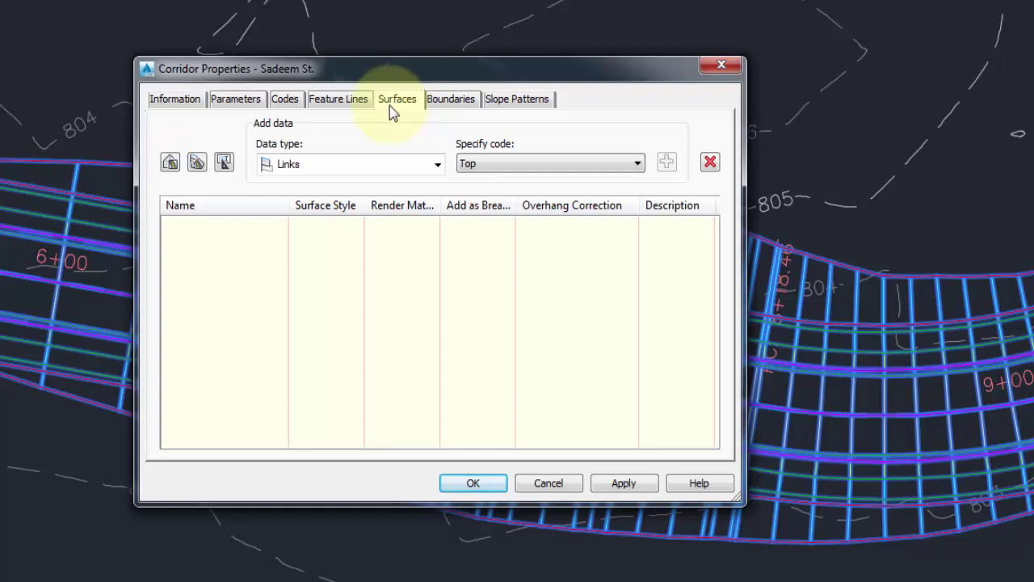
left_click(170, 165)
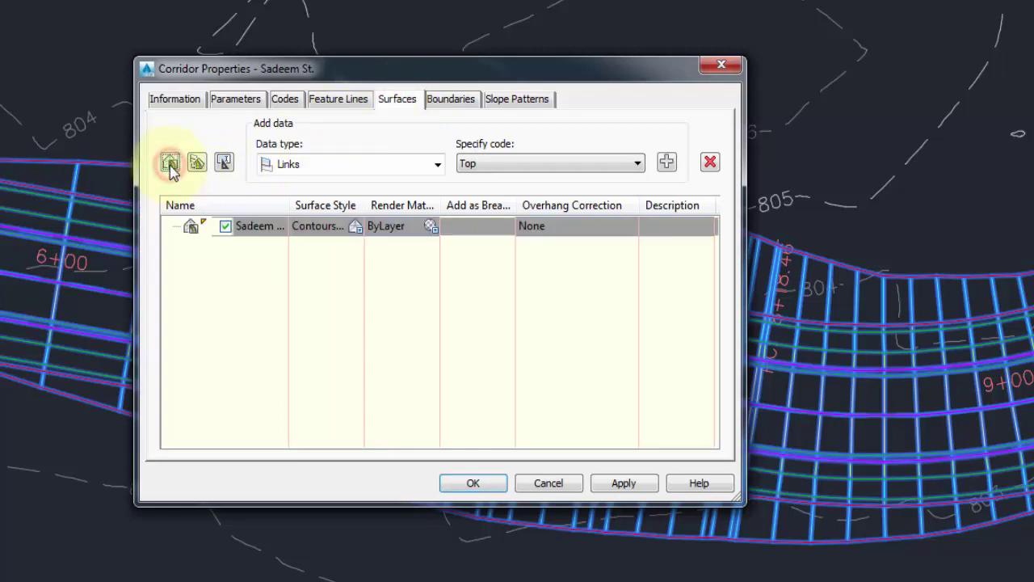
double_click(272, 234)
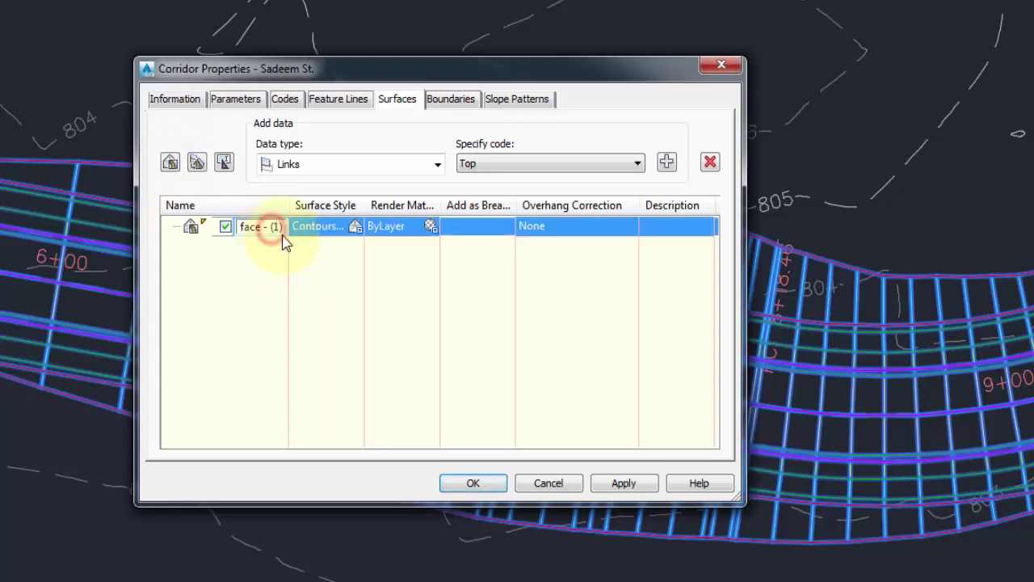
key("Left")
key("Left")
key("Left")
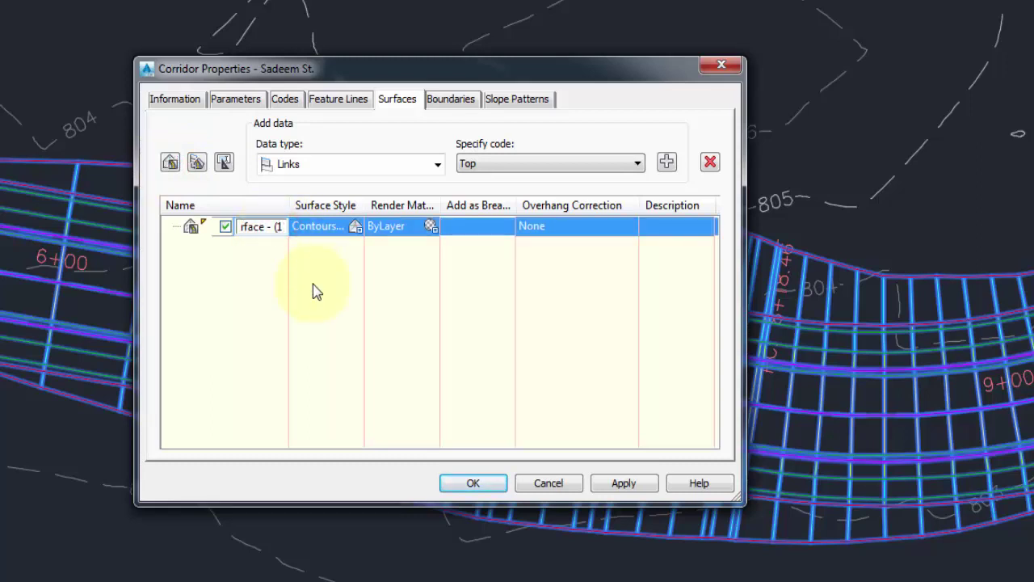
key("Left")
key("Left")
key("Left")
key("Left")
key("Left")
key("Left")
key("Left")
key("Left")
key("Left")
key("Left")
key("Left")
type("TO")
key("BackSpace")
type("op")
left_click(297, 315)
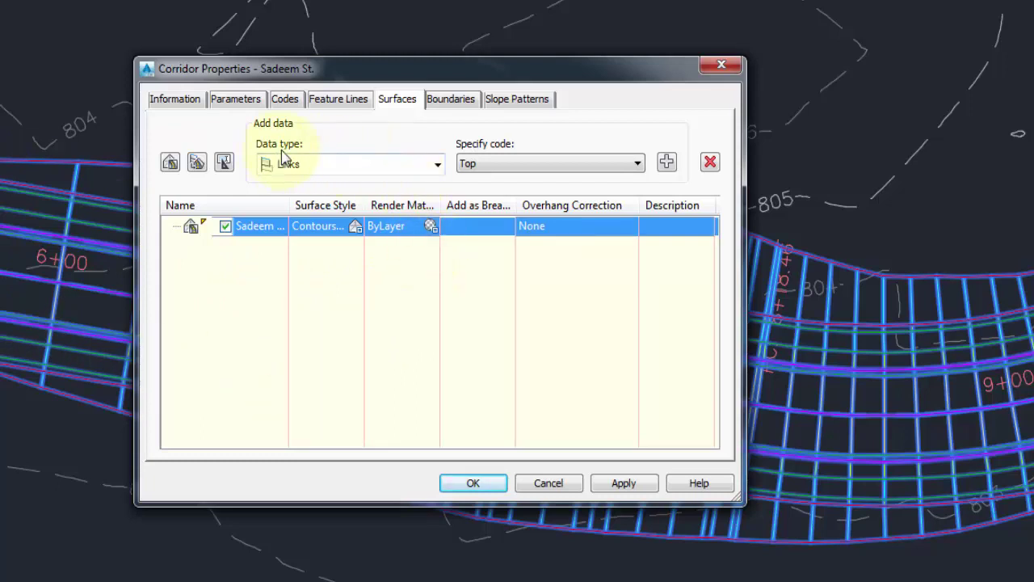
Add the Top link code to the surface as breaklines and accept the changes.
left_click(392, 164)
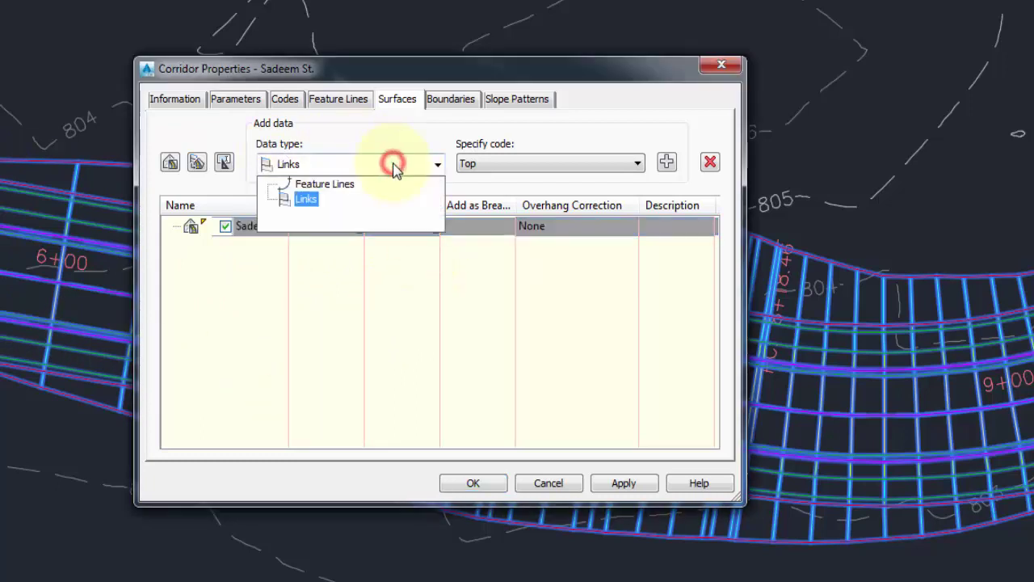
left_click(305, 201)
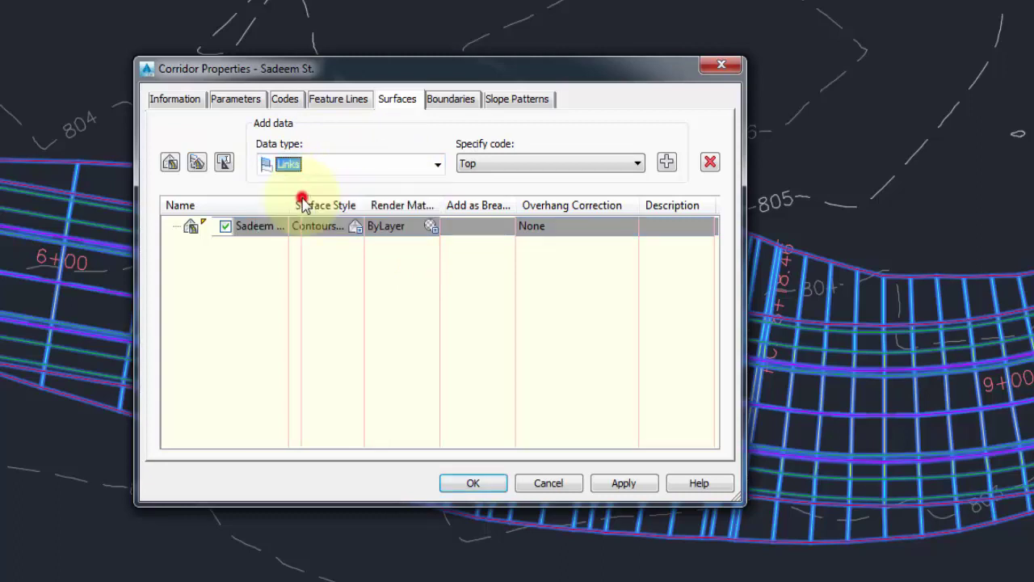
left_click(553, 164)
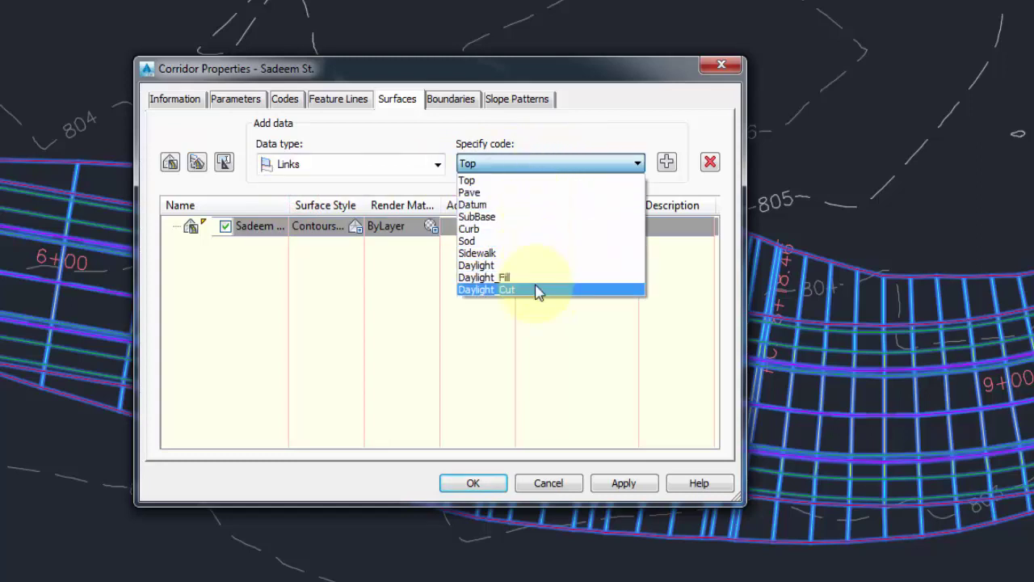
left_click(467, 180)
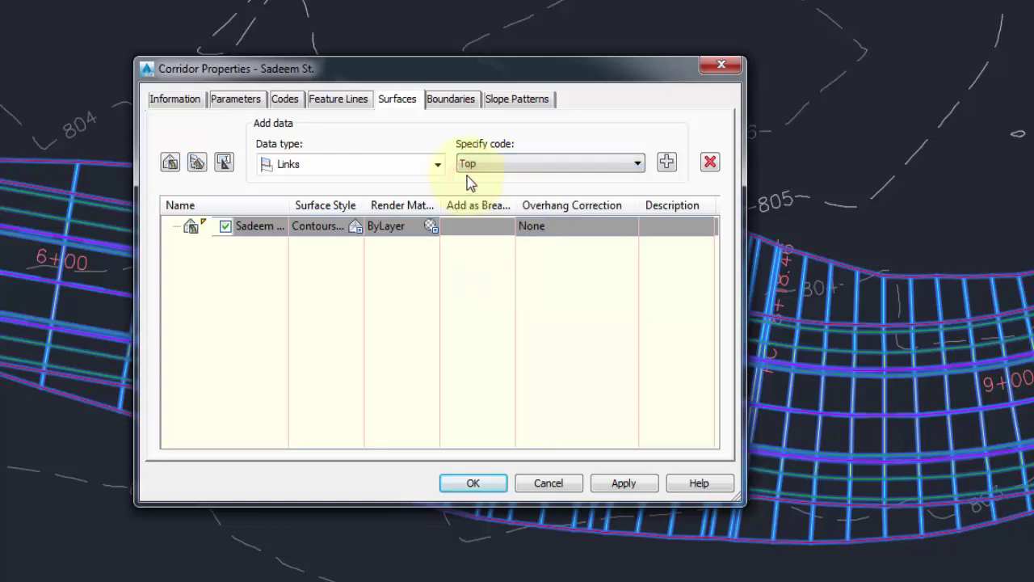
left_click(668, 164)
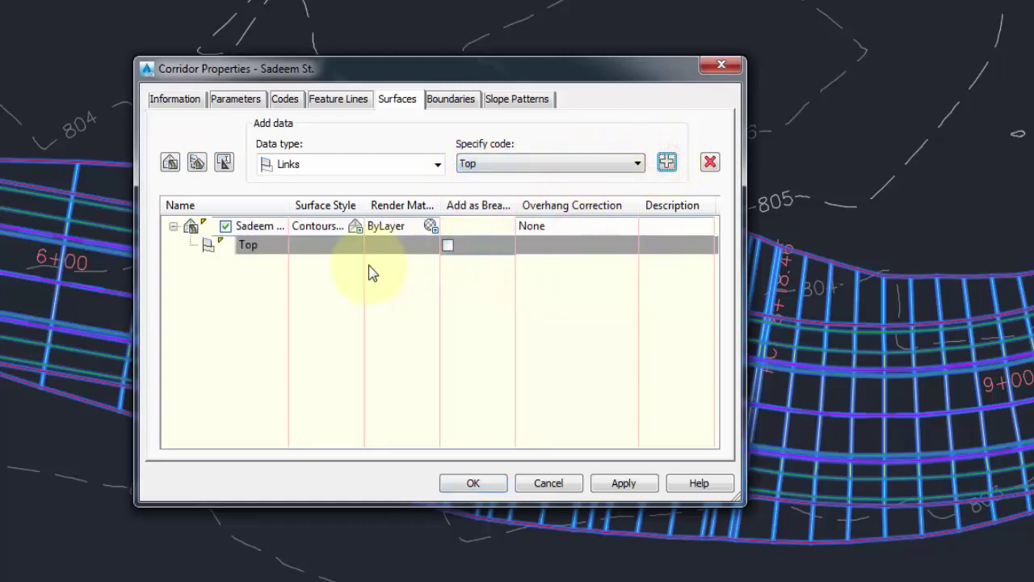
left_click(448, 244)
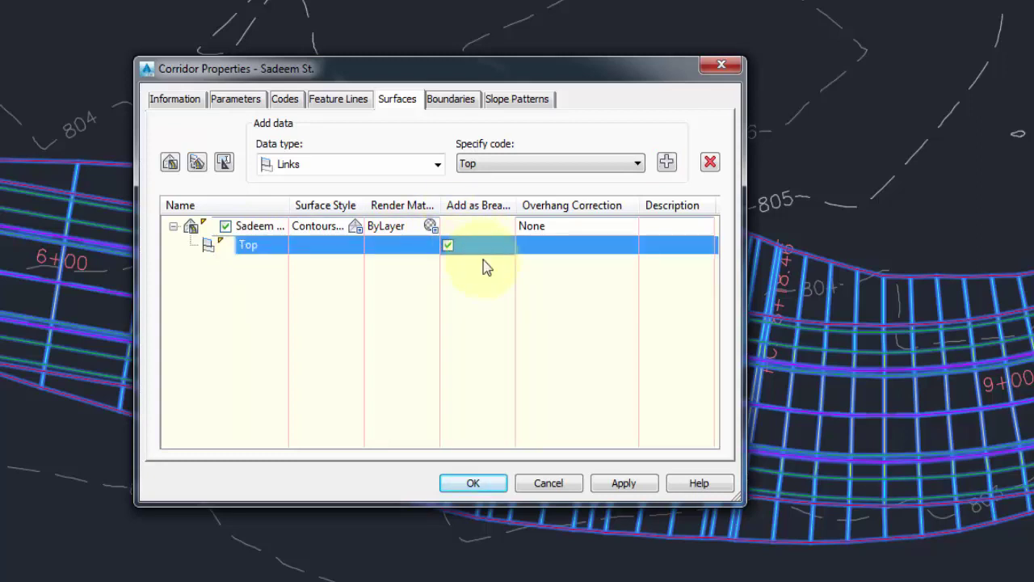
left_click(479, 486)
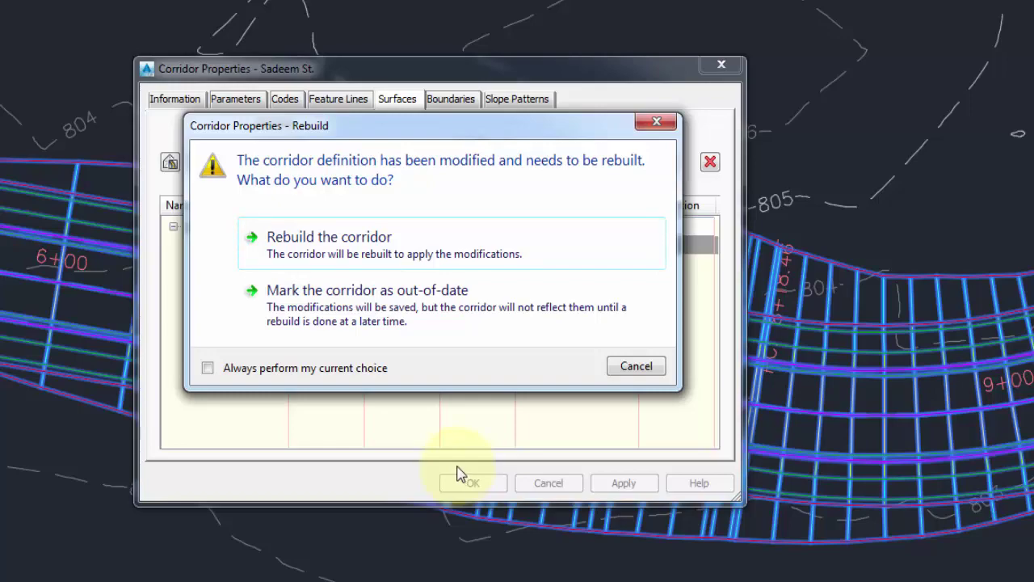
Rebuild the Sadeem St. corridor with the new surface data.
left_click(360, 252)
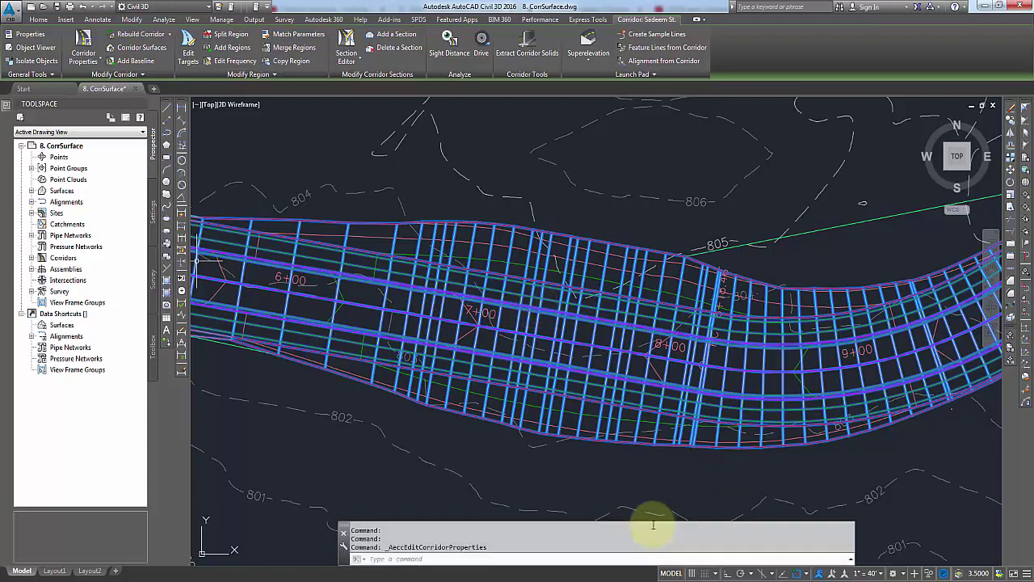
left_click(781, 473)
scroll(710, 331, "down", 2)
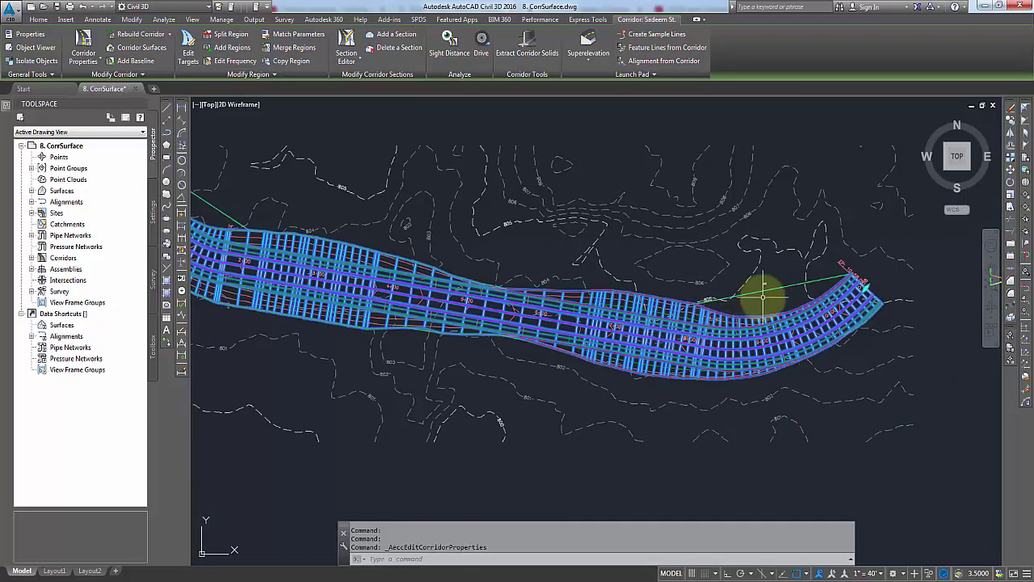
Set the corridor surface style to Contours 1' and 5' (Design) in Corridor Properties.
left_click(89, 42)
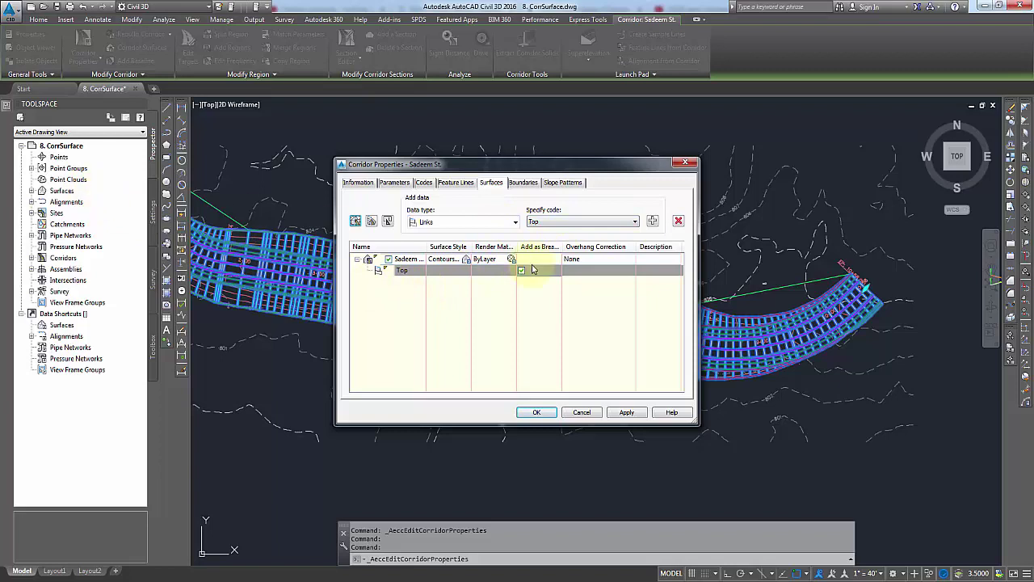
left_click(465, 260)
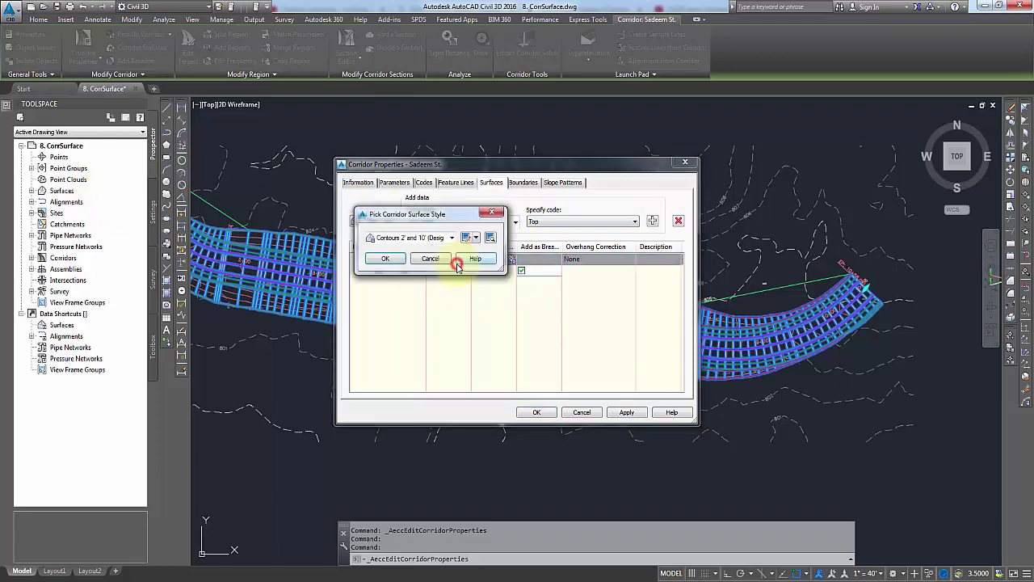
left_click(448, 241)
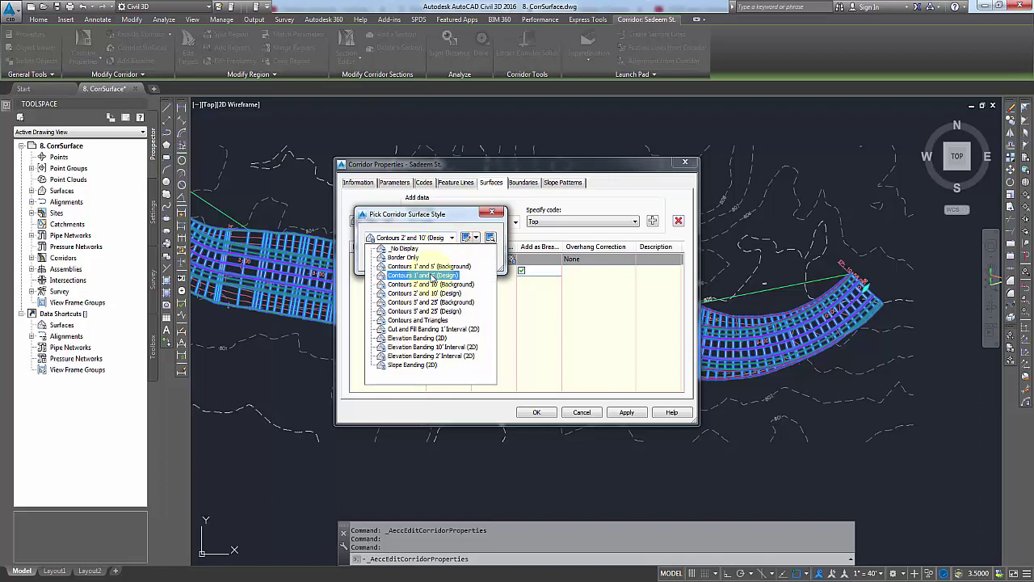
left_click(433, 275)
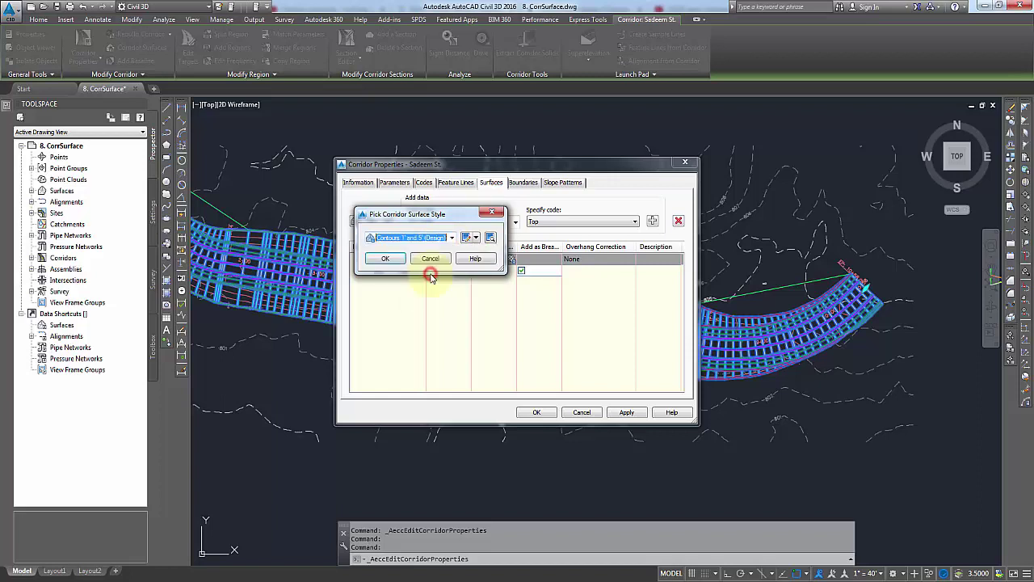
left_click(387, 257)
left_click(536, 412)
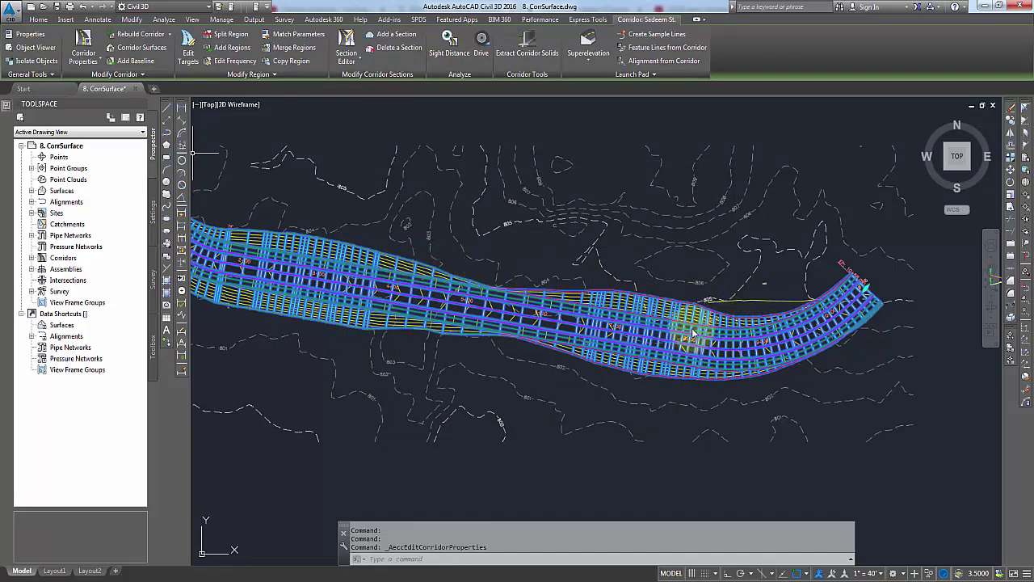
Zoom in, clear the selection and select the Sadeem St. Top corridor surface to bring up its actions.
left_click(766, 436)
scroll(768, 339, "up", 1)
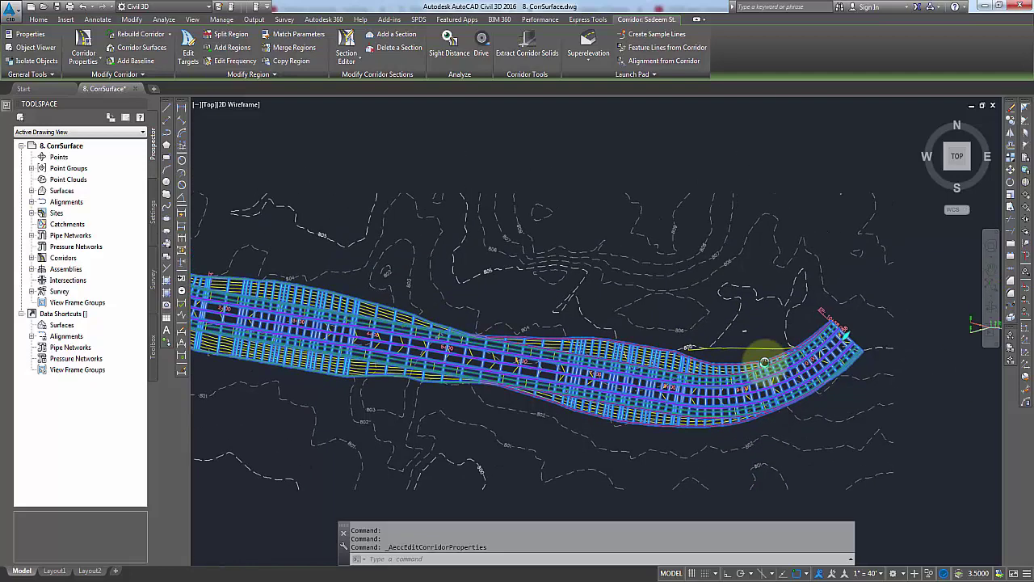
scroll(774, 352, "up", 1)
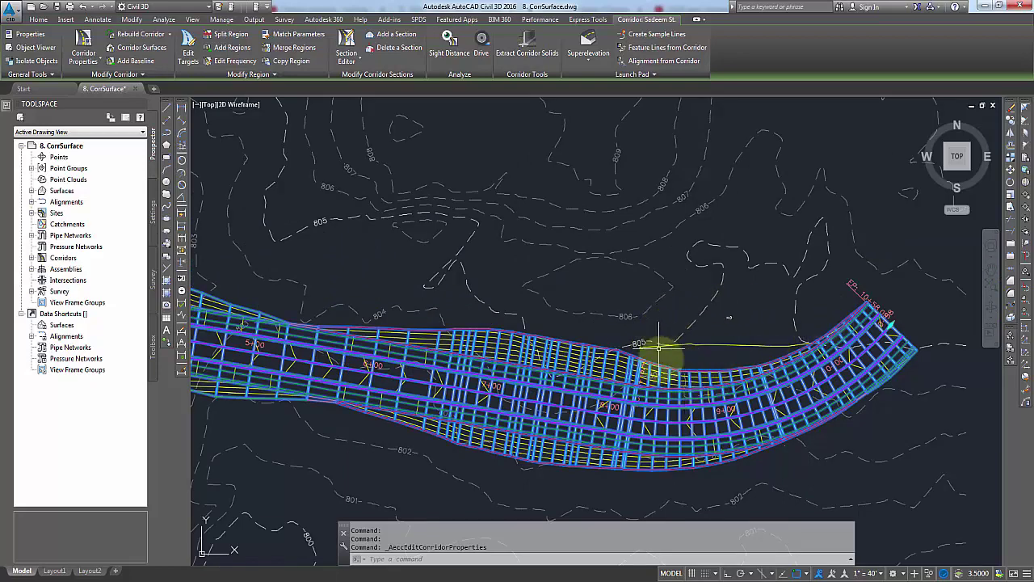
left_click(718, 342)
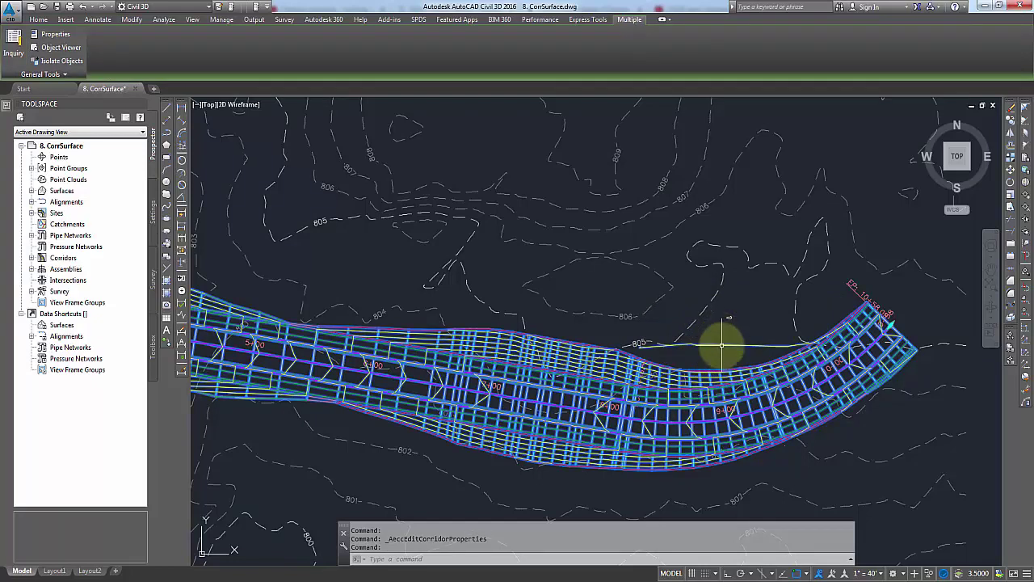
key("Escape")
left_click(720, 345)
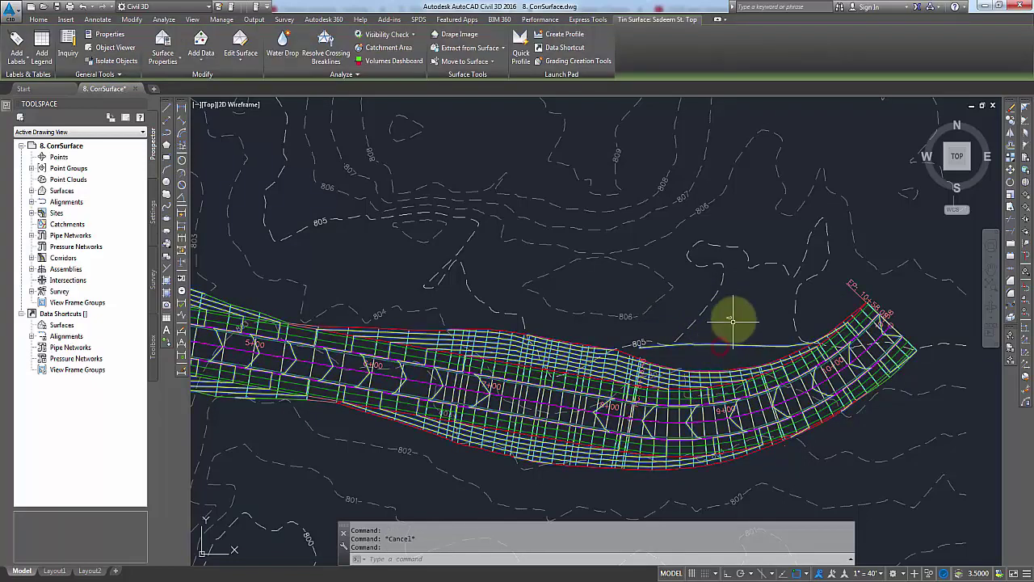
right_click(738, 317)
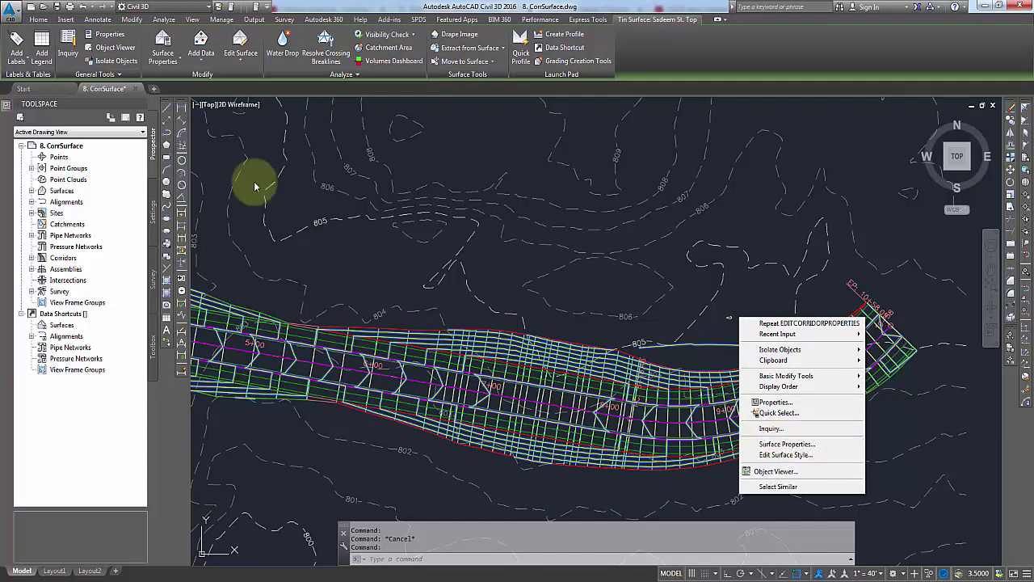
Set the Sadeem St. Top surface style to Contours and Triangles.
left_click(23, 116)
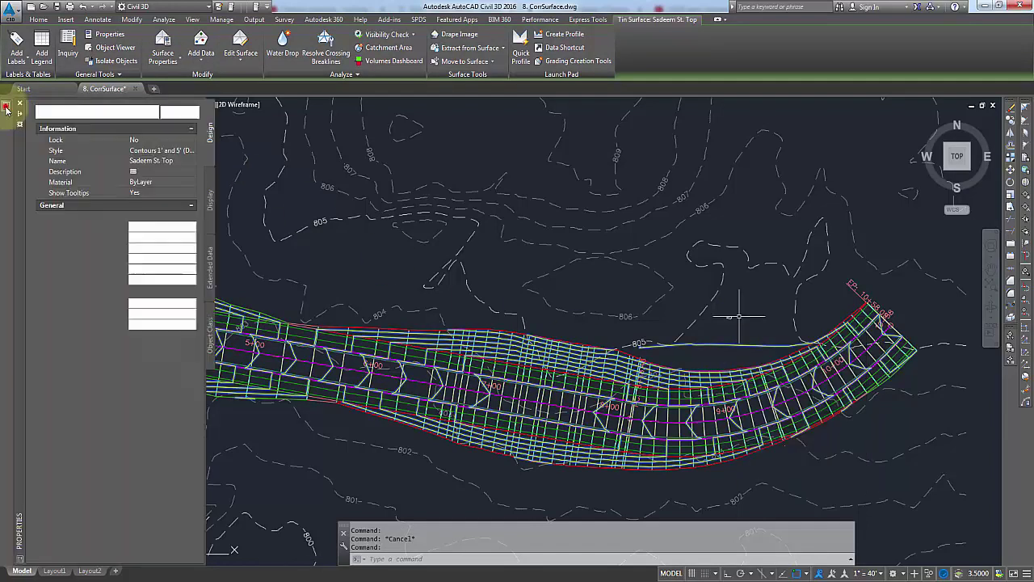
left_click(184, 150)
left_click(189, 150)
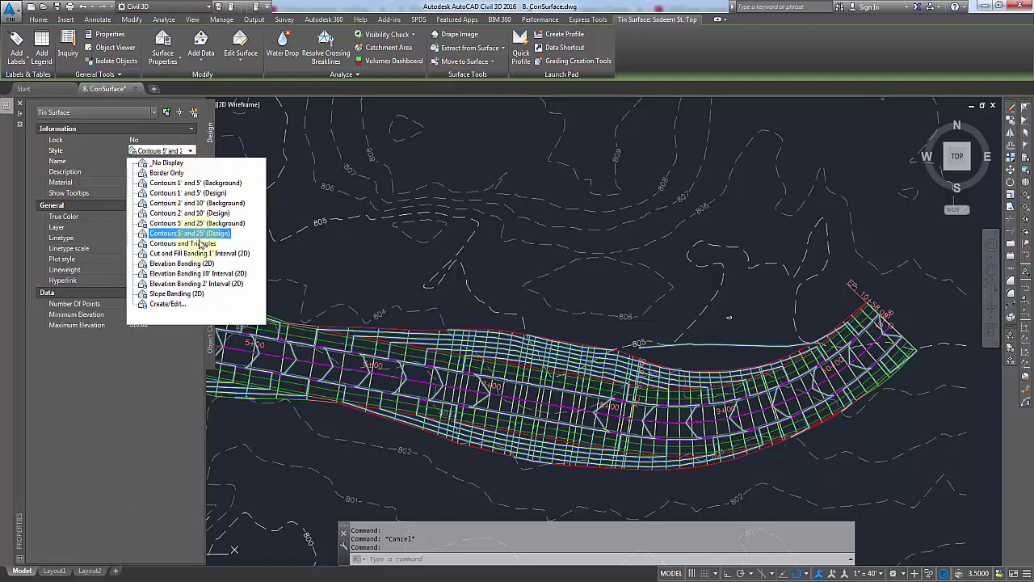
left_click(199, 244)
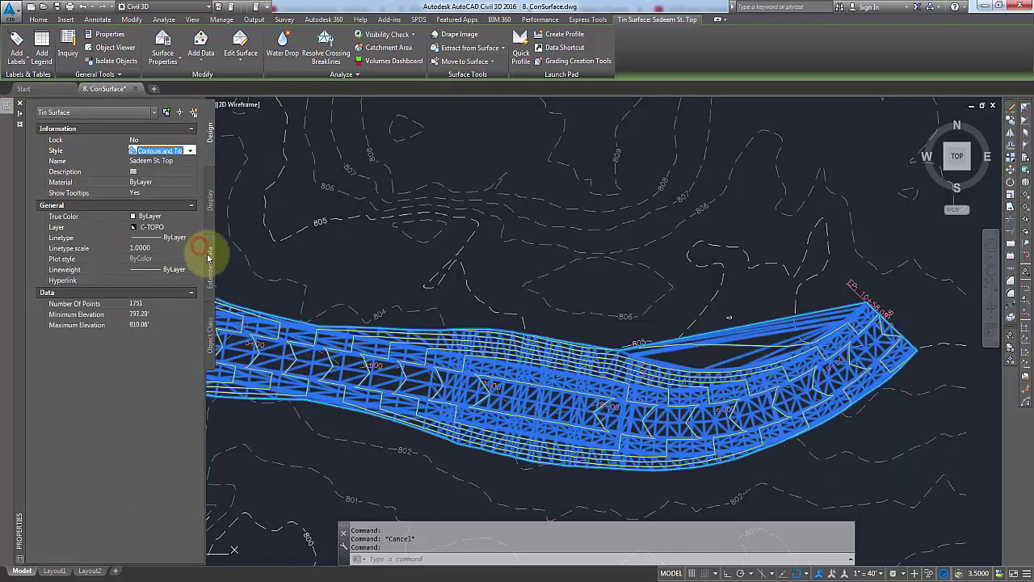
key("Escape")
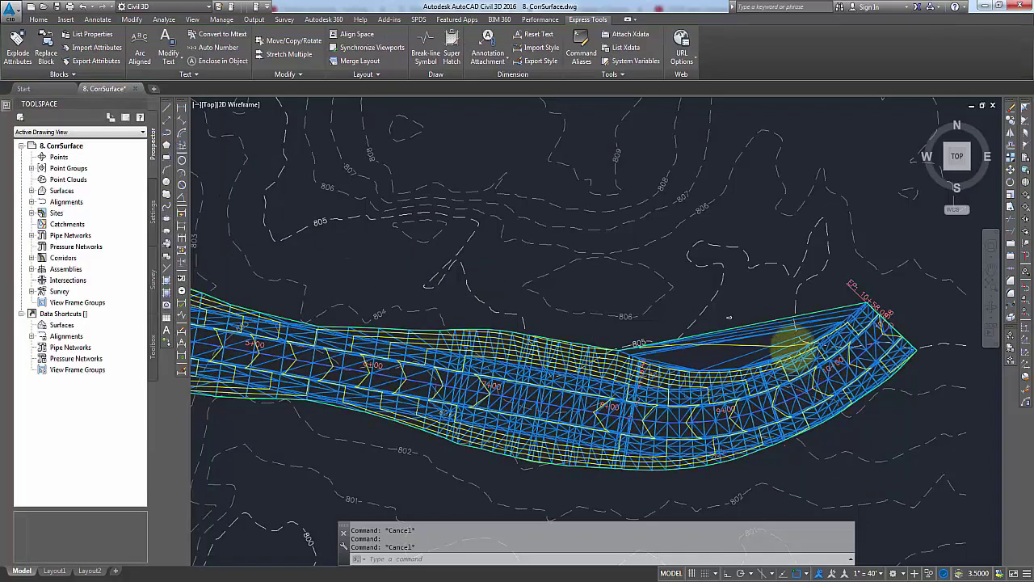
Zoom out and pan to bring the corridor's left end into view.
scroll(793, 349, "up", 3)
scroll(782, 329, "down", 1)
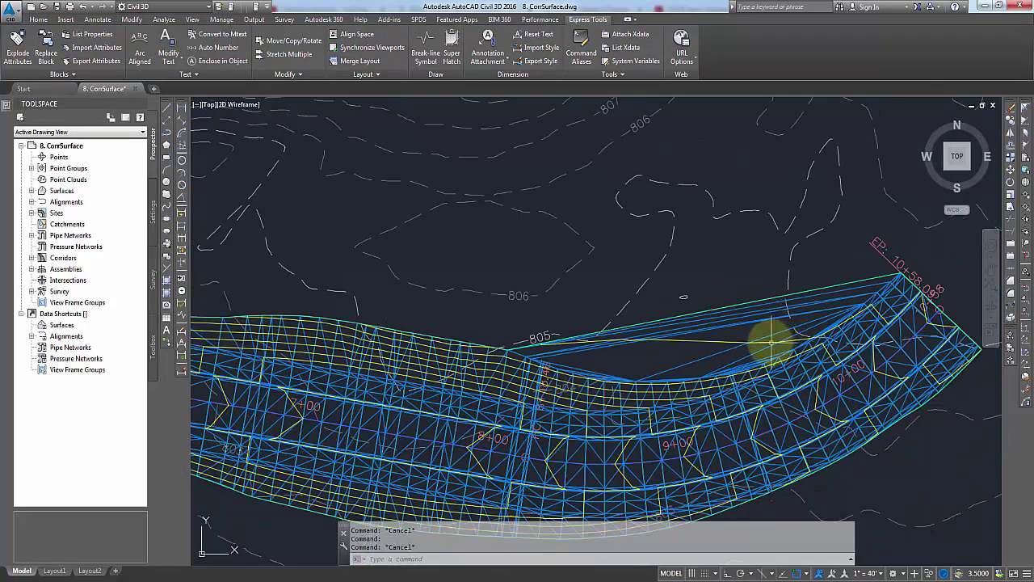
scroll(774, 337, "down", 2)
mouse_move(712, 367)
middle_mouse_down()
mouse_move(738, 358)
mouse_move(981, 369)
middle_mouse_up()
middle_click_drag(260, 300, 434, 356)
middle_click_drag(305, 259, 393, 296)
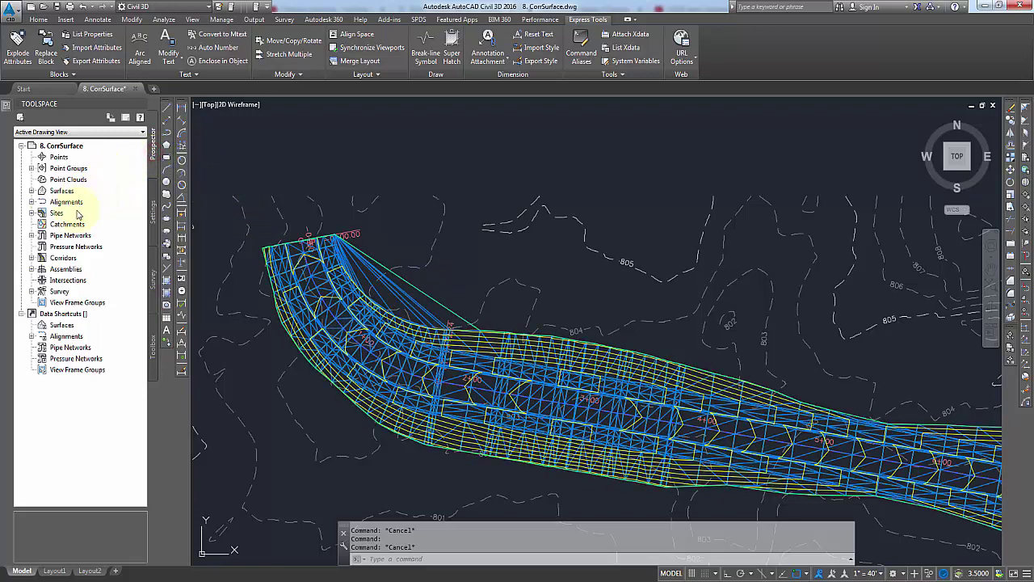
Locate the Sadeem St. corridor in the Prospector corridors list and select it in the drawing.
left_click(32, 257)
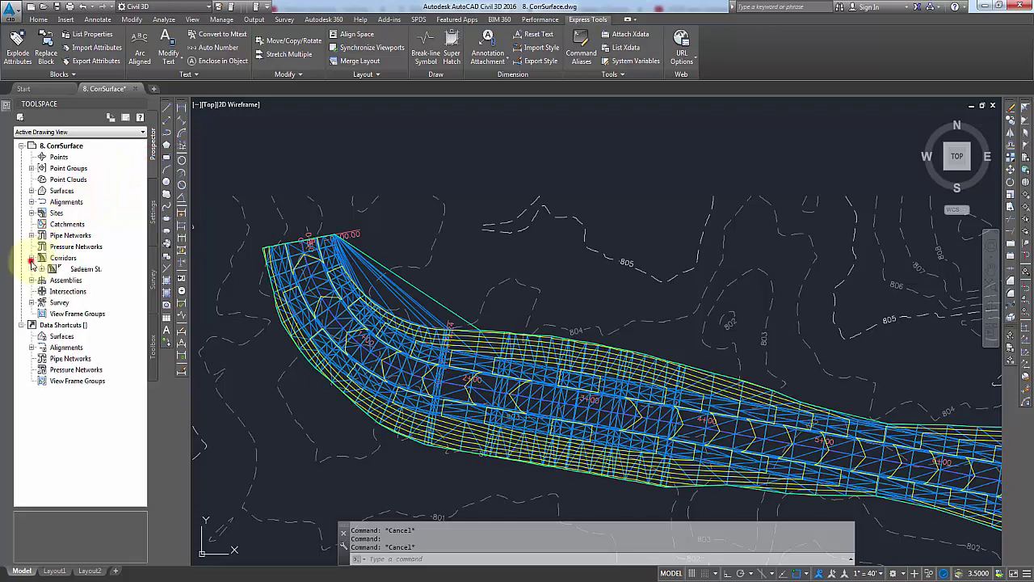
left_click(78, 270)
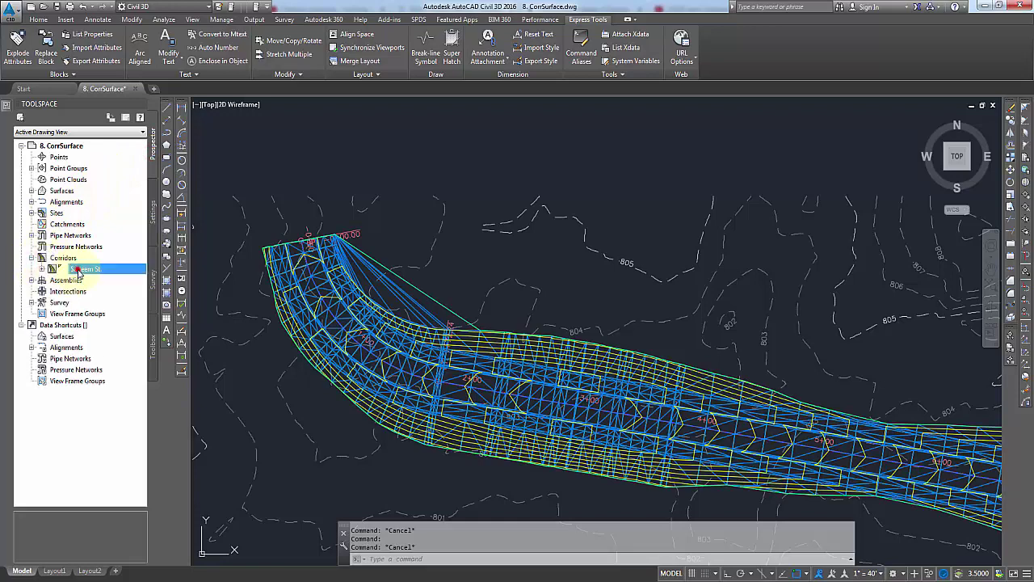
right_click(87, 270)
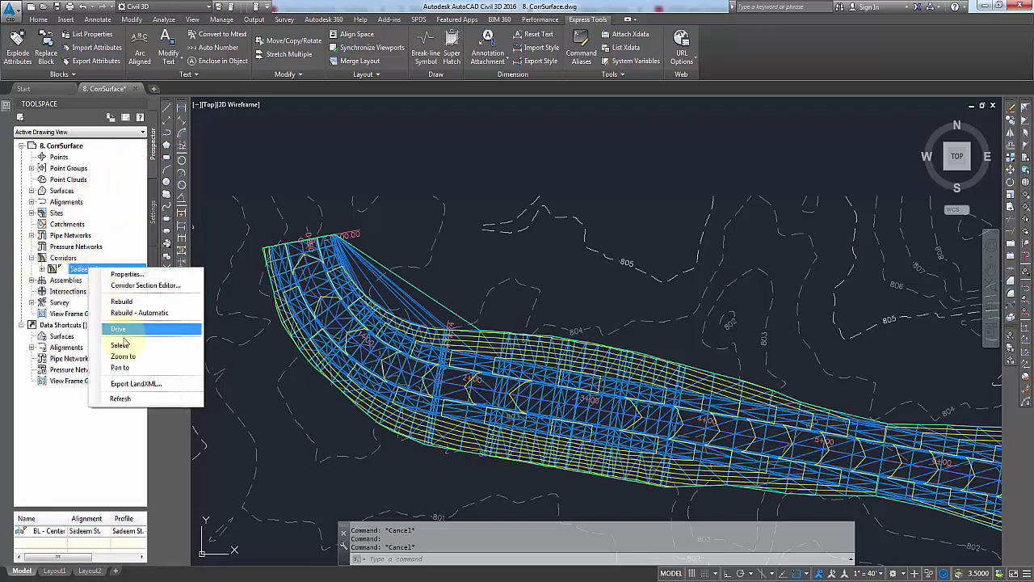
left_click(125, 345)
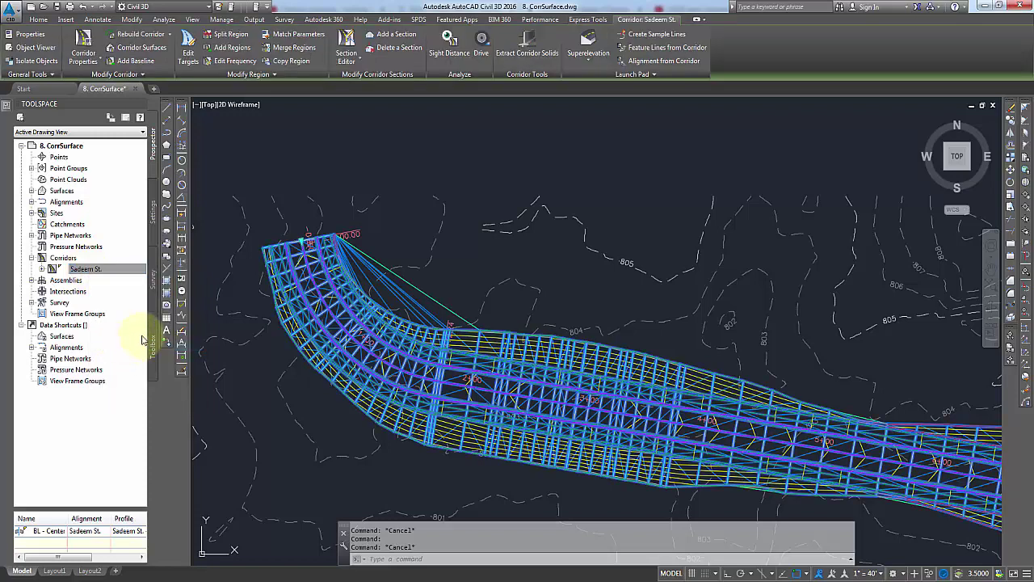
Use corridor extents as the Sadeem St. Top outer boundary and rebuild the corridor.
left_click(95, 51)
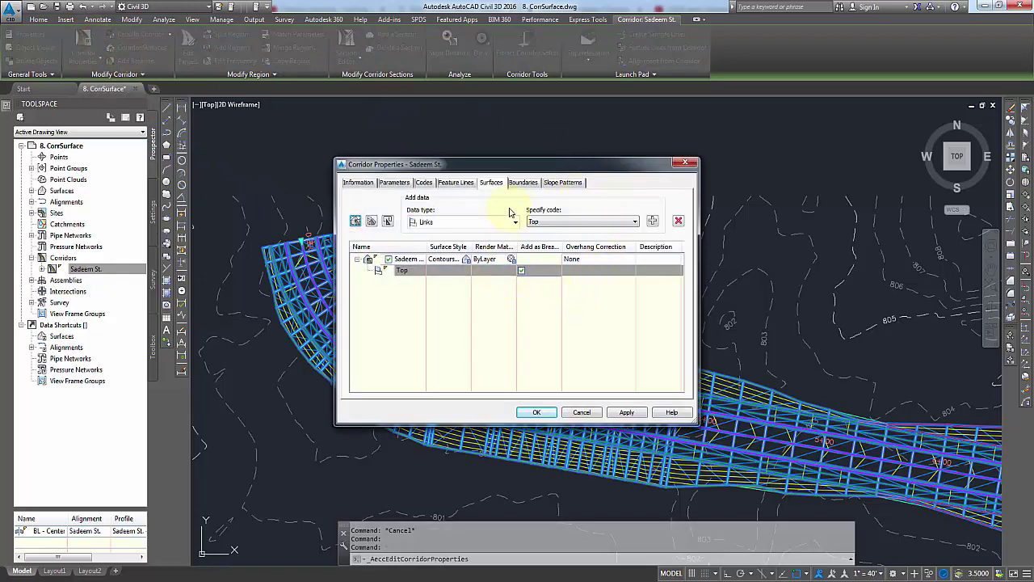
left_click(524, 184)
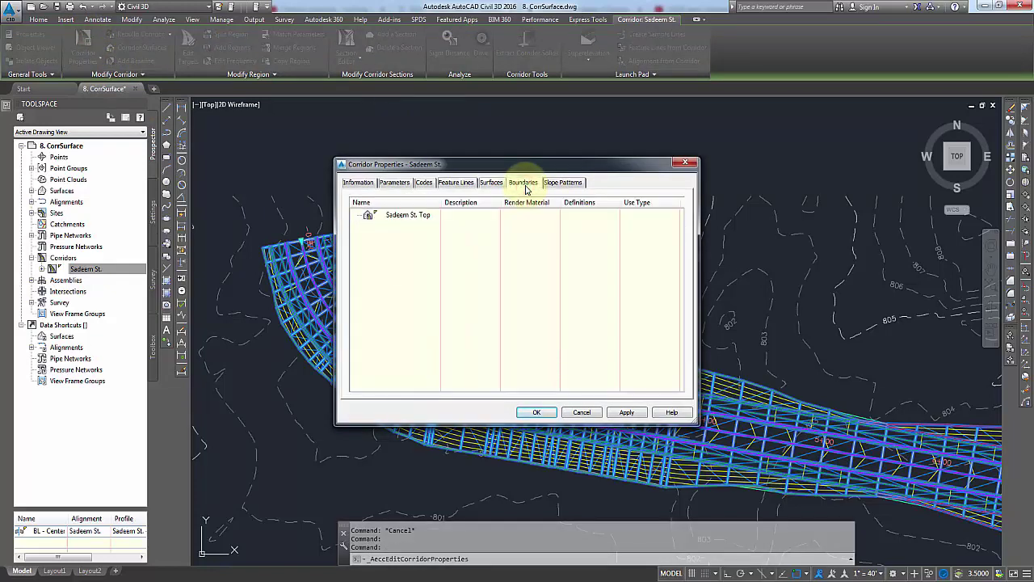
left_click(394, 216)
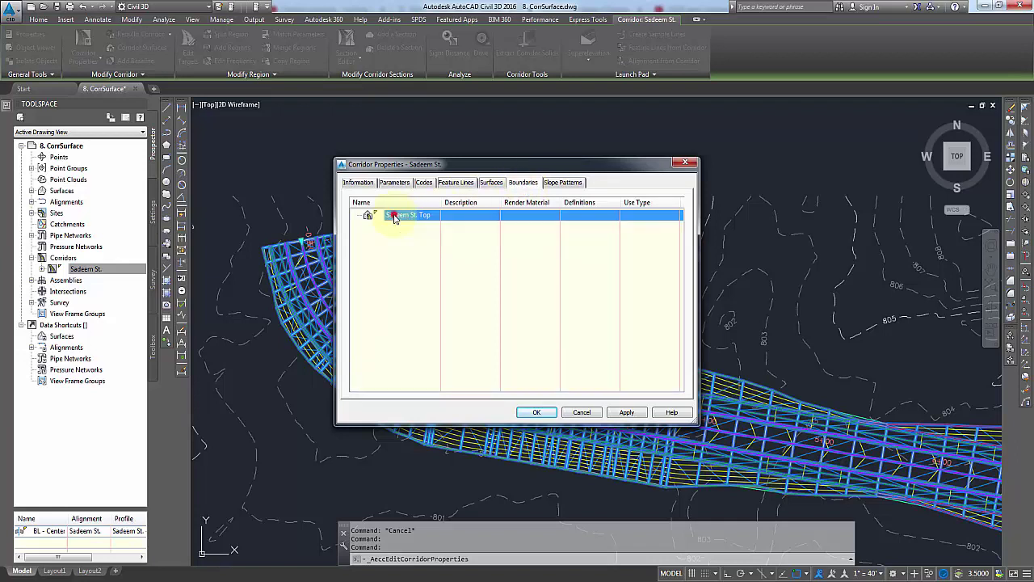
right_click(394, 218)
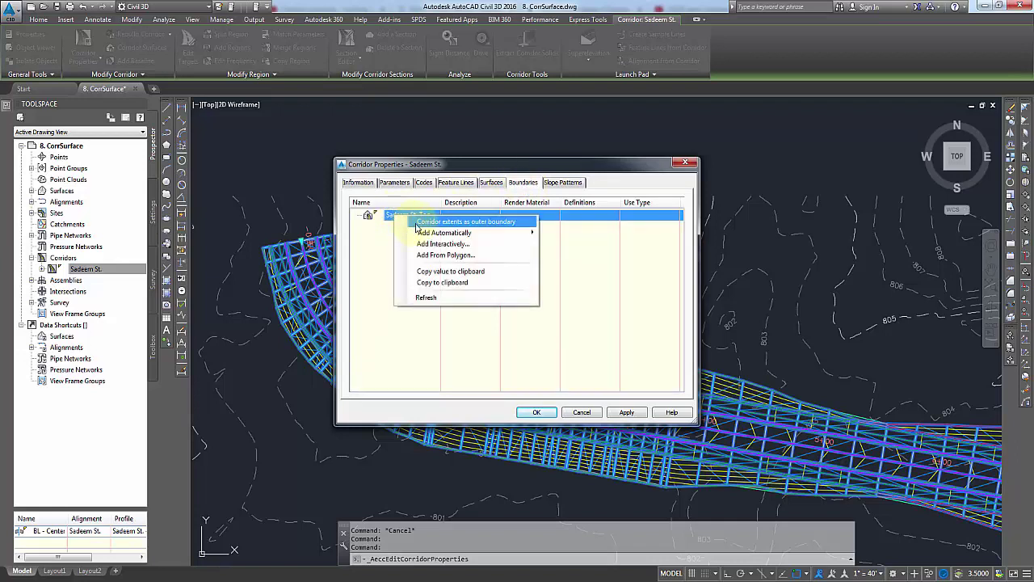
left_click(491, 222)
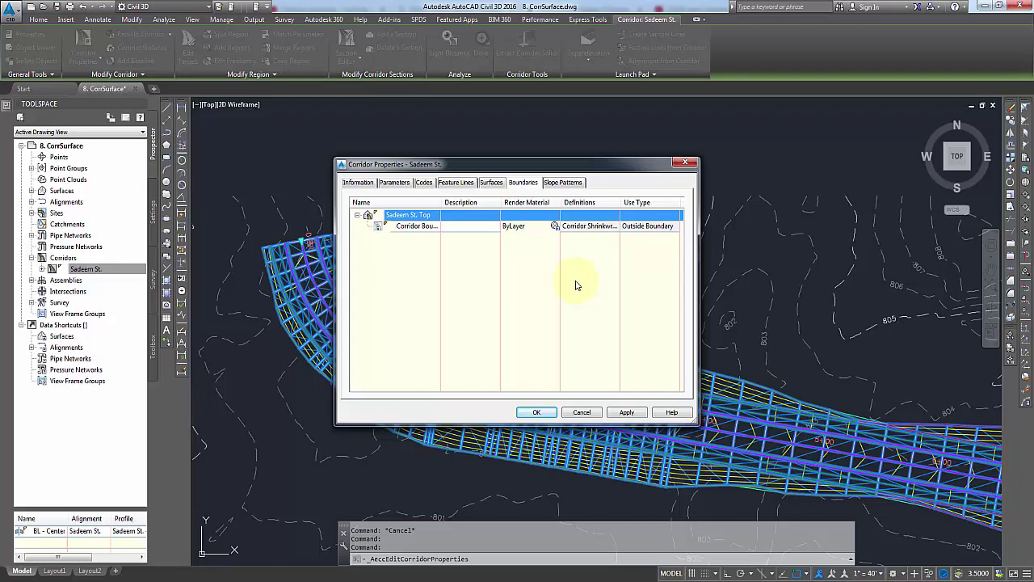
left_click(547, 417)
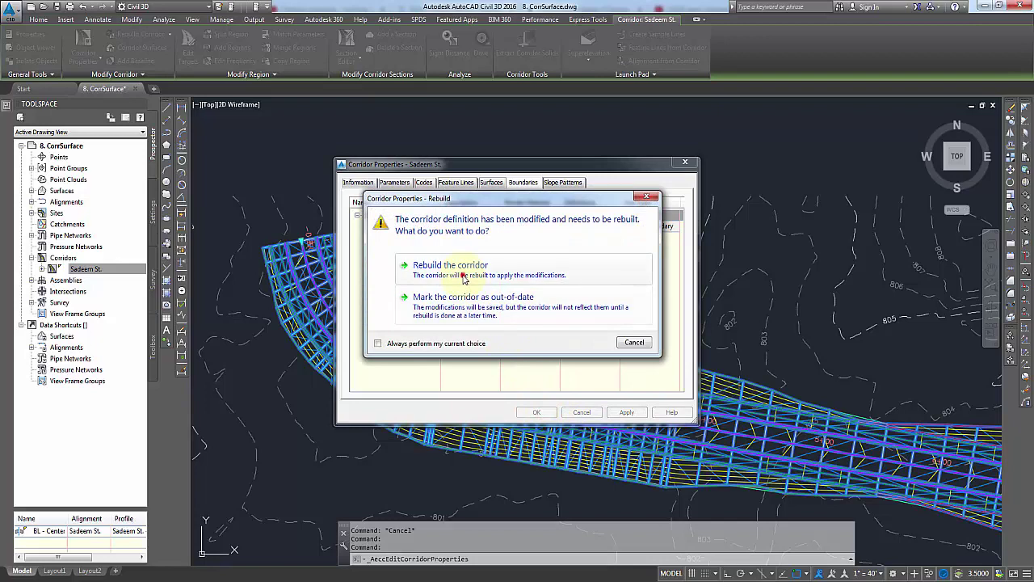
left_click(463, 275)
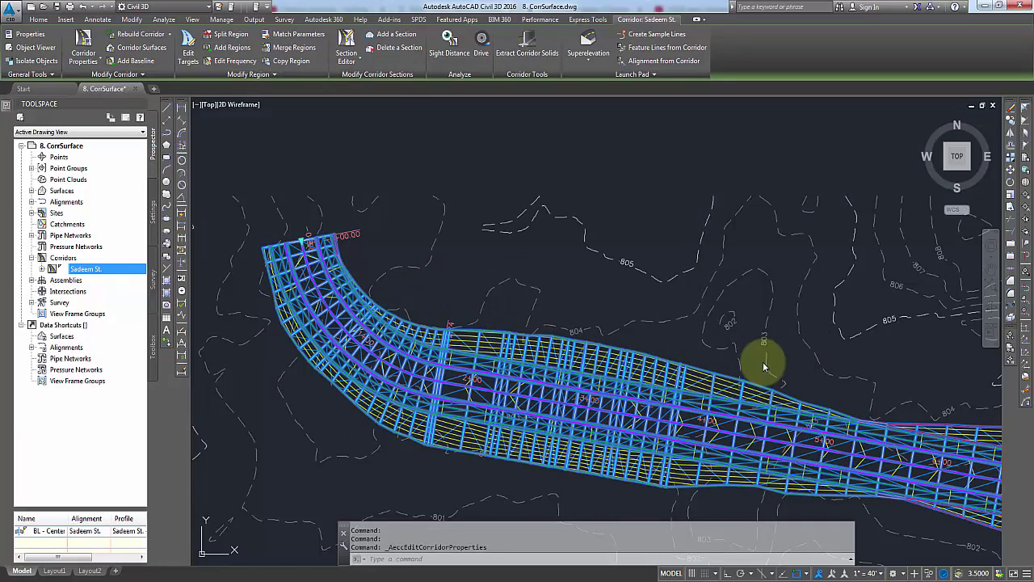
Cancel the current command and pan and zoom to frame the full corridor.
left_click(457, 560)
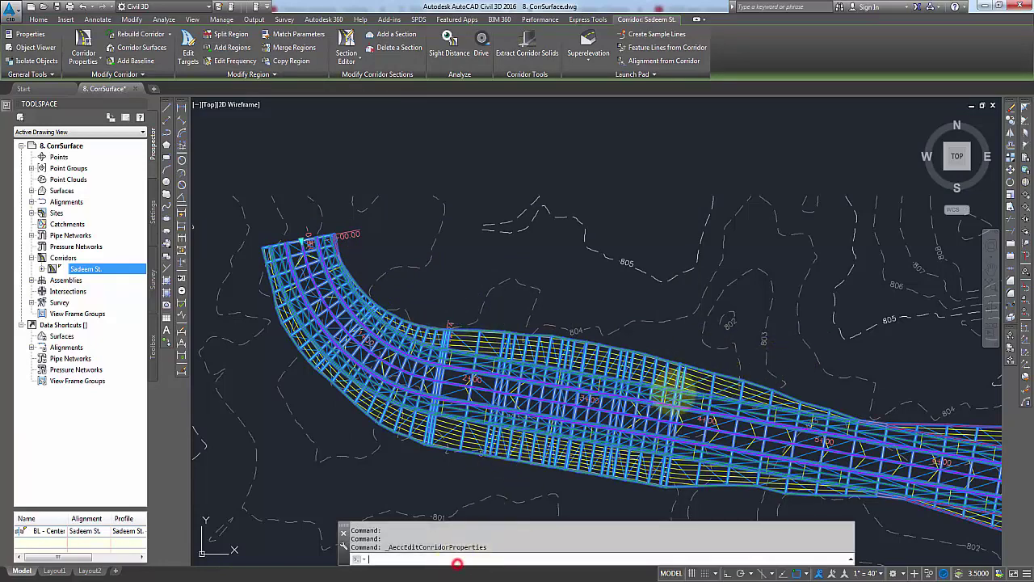
key("Escape")
scroll(762, 339, "down", 4)
middle_click_drag(762, 339, 646, 339)
scroll(785, 346, "up", 4)
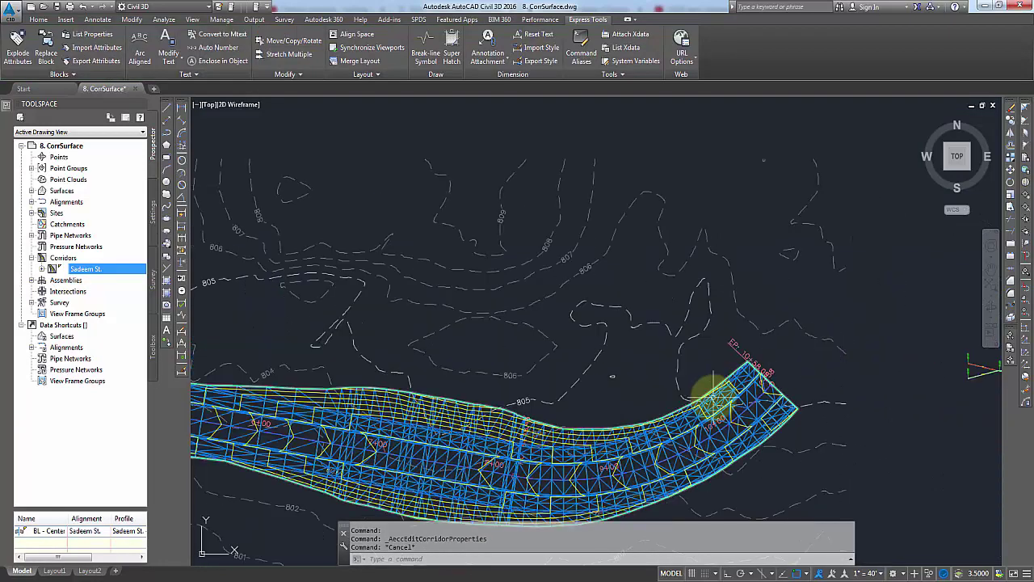
middle_click_drag(716, 393, 781, 284)
scroll(593, 387, "down", 1)
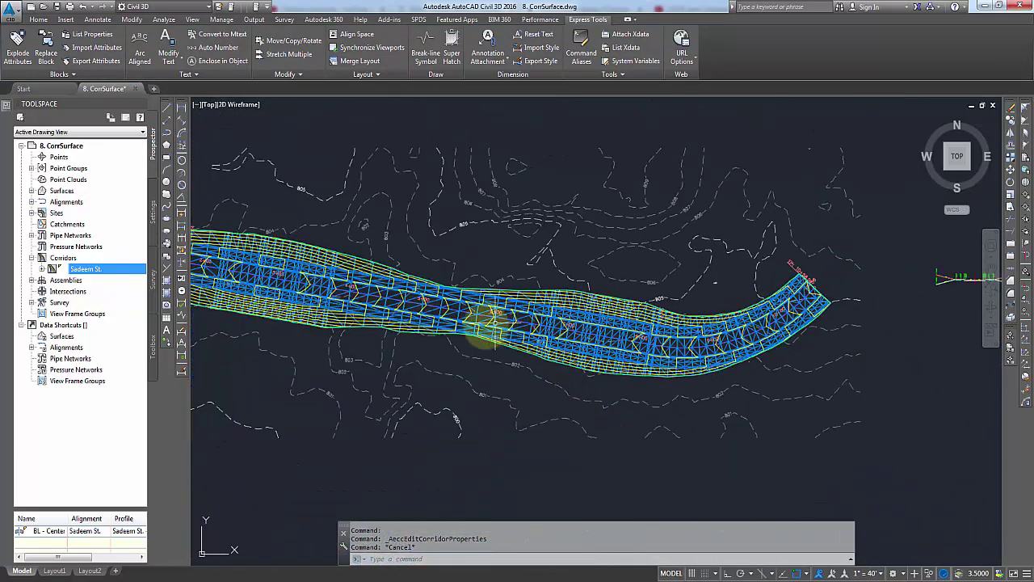
middle_click_drag(517, 323, 630, 342)
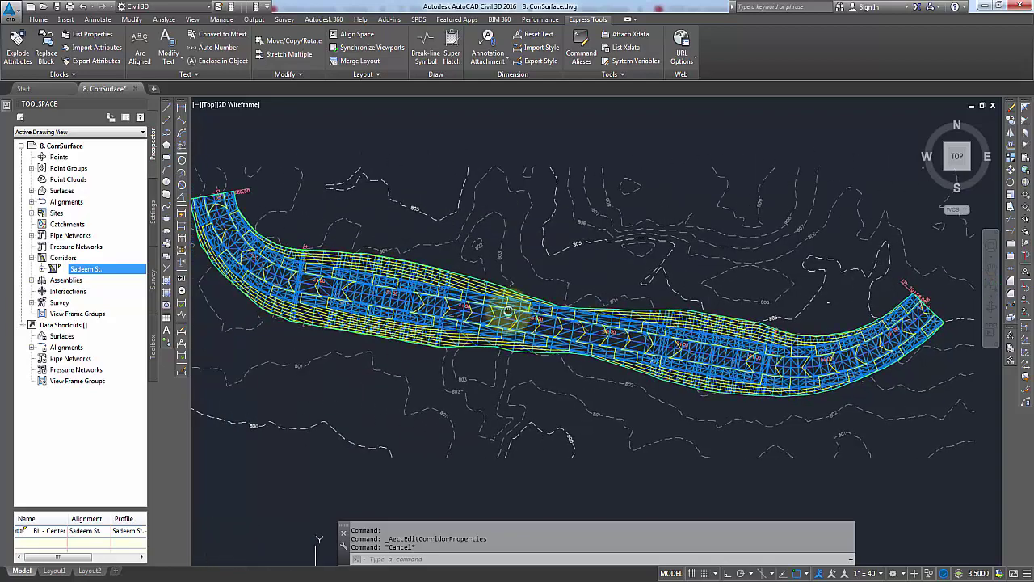
scroll(428, 267, "up", 3)
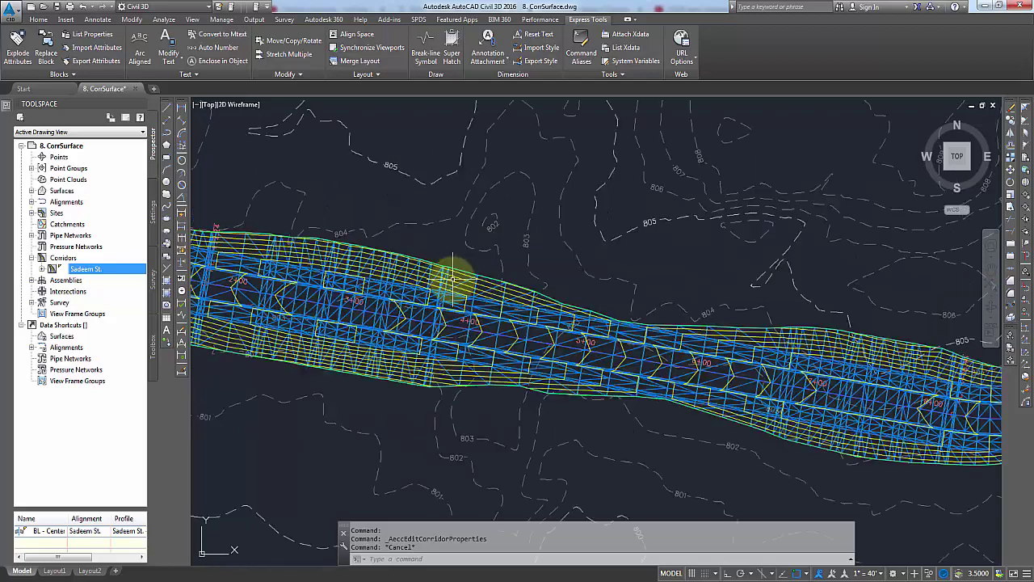
scroll(460, 279, "up", 2)
Select the Sadeem St. Top surface and set its surface style to _No Display.
left_click(472, 277)
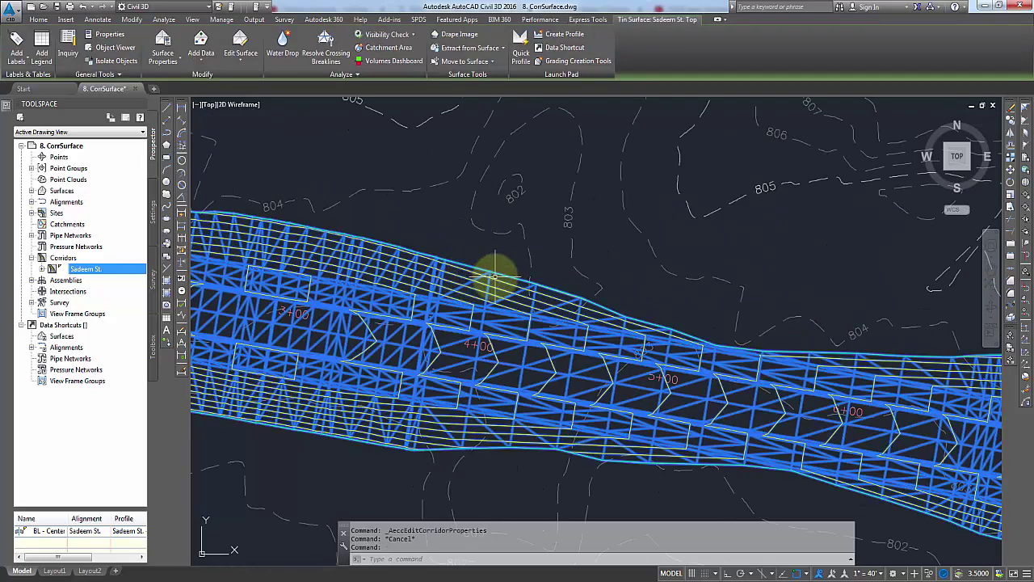
key("Escape")
left_click(457, 278)
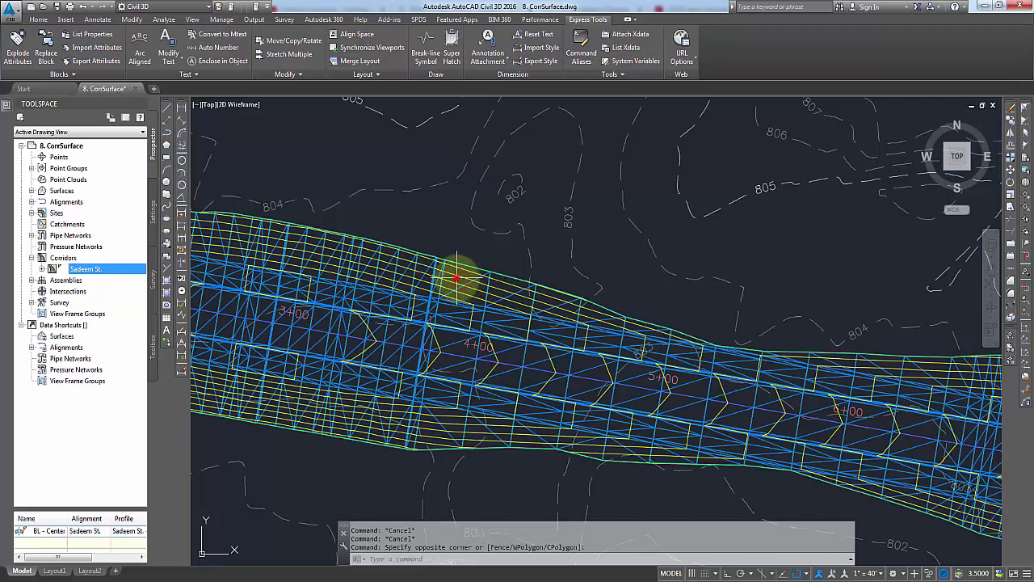
left_click(489, 279)
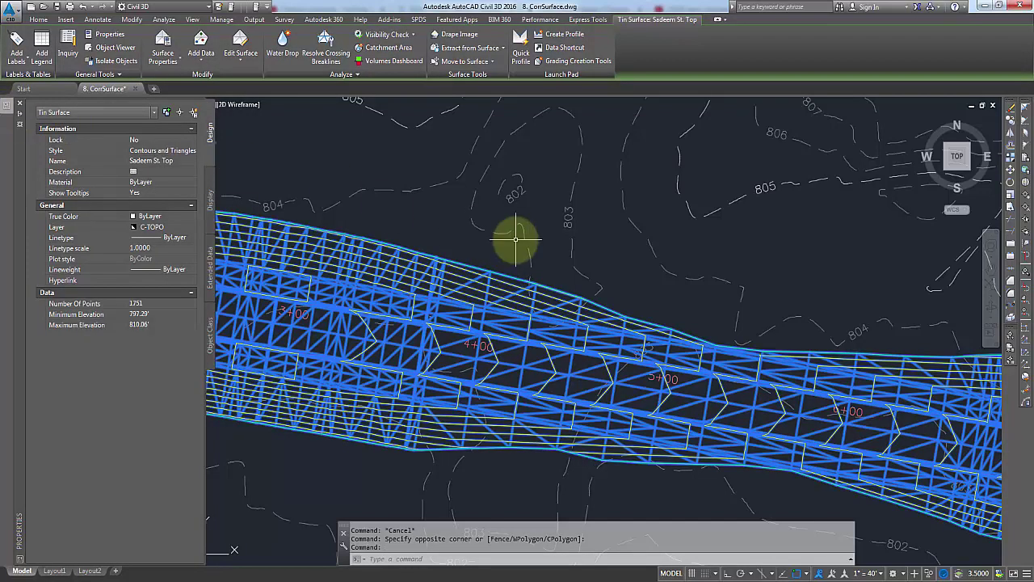
right_click(474, 233)
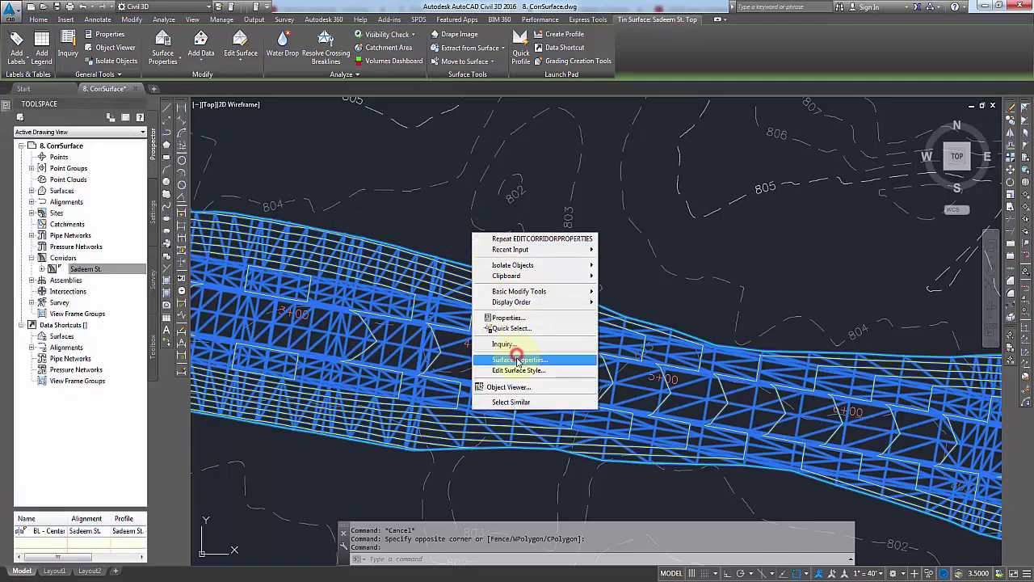
left_click(517, 359)
left_click(384, 194)
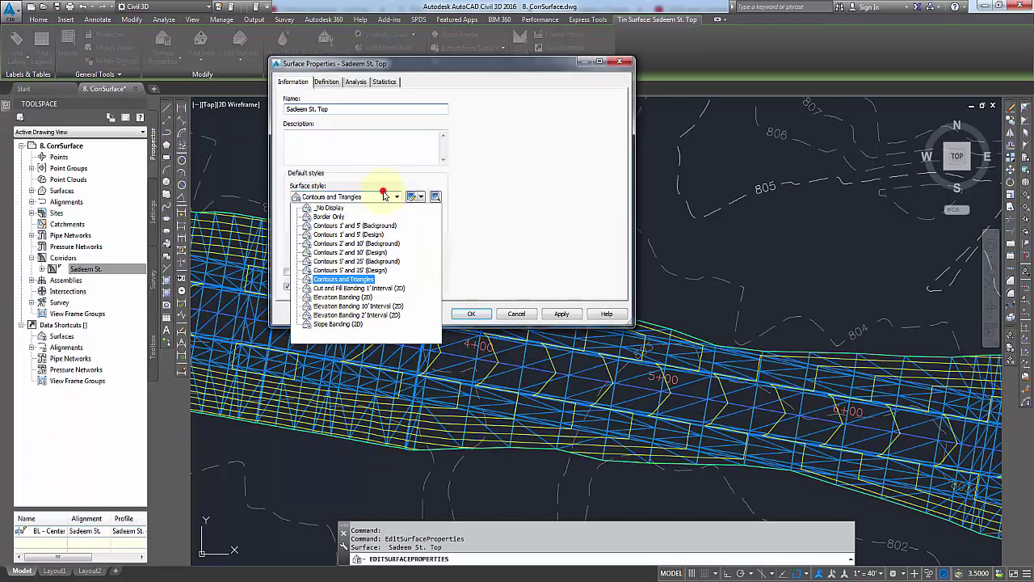
left_click(326, 210)
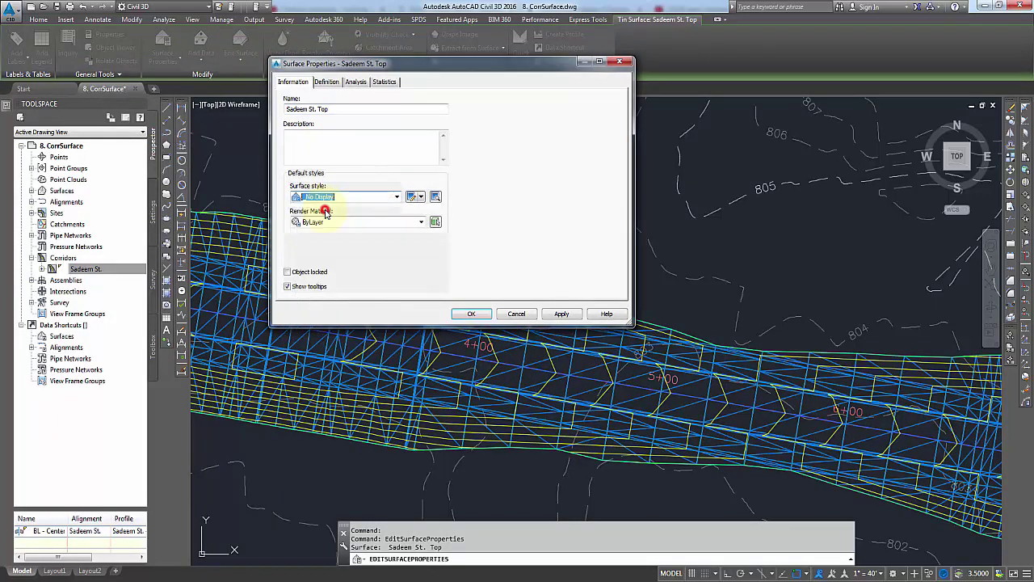
left_click(470, 314)
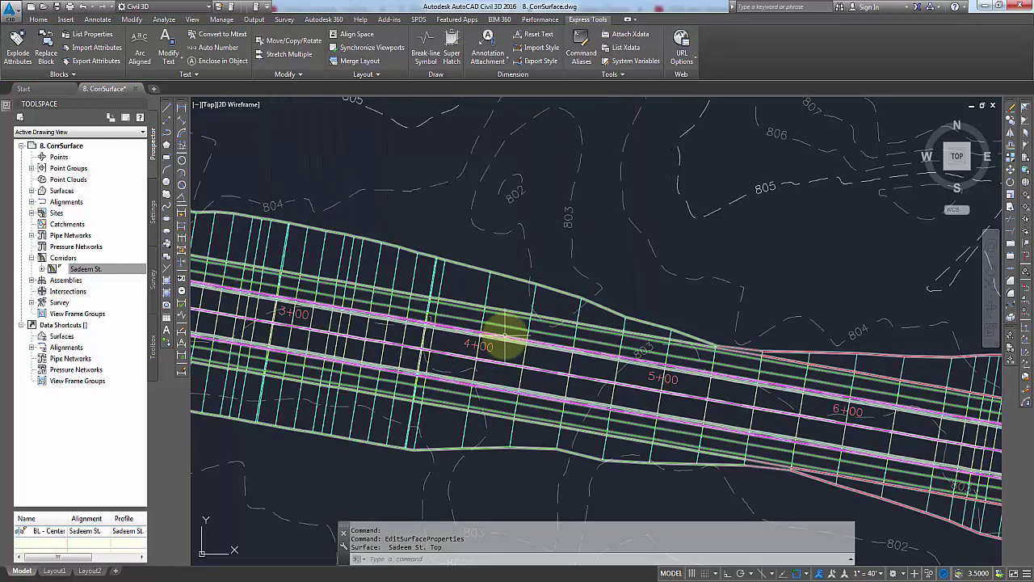
key("Escape")
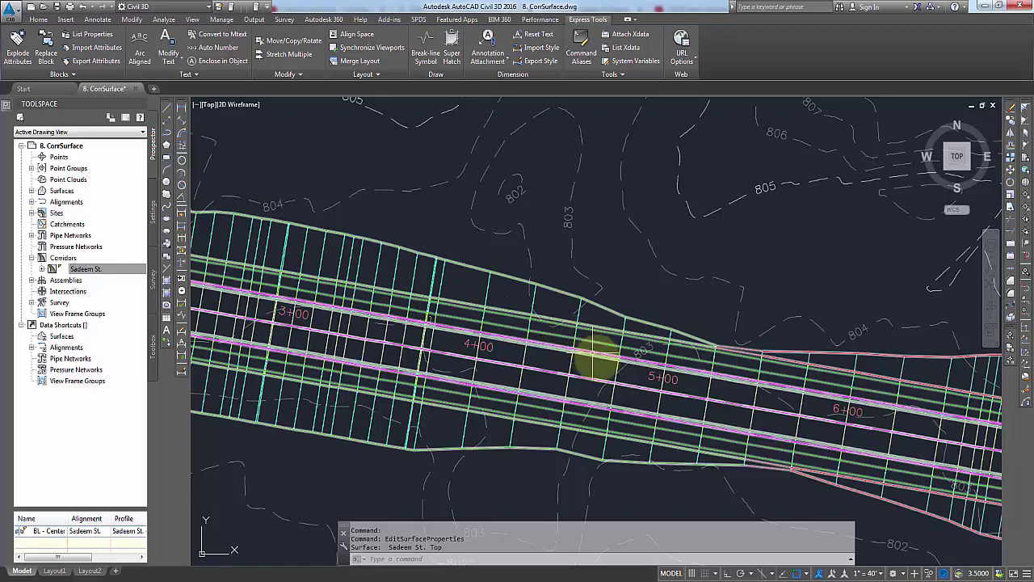
scroll(507, 349, "down", 10)
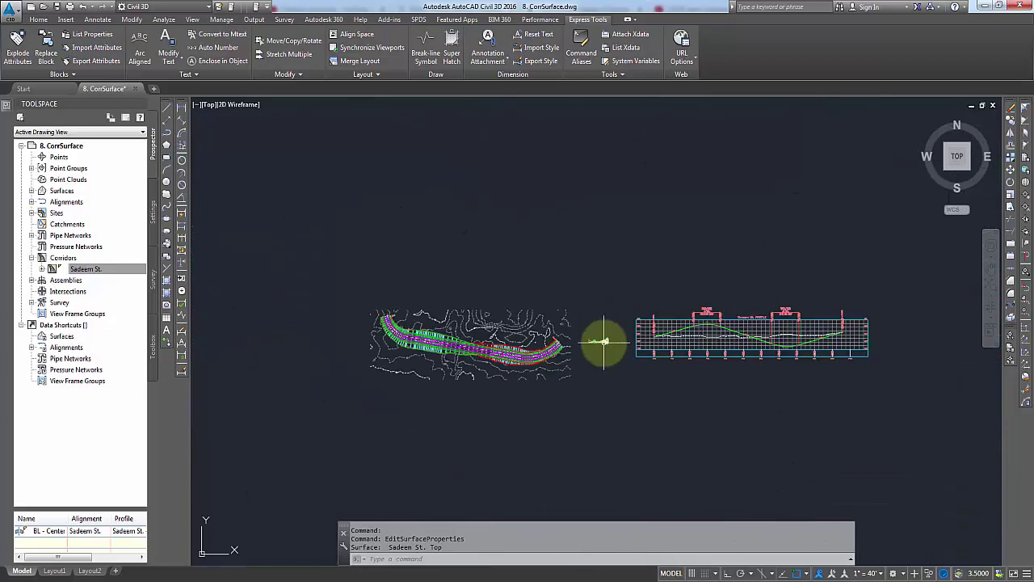
scroll(605, 339, "up", 8)
scroll(605, 346, "up", 3)
middle_click_drag(485, 346, 598, 314)
scroll(598, 314, "up", 4)
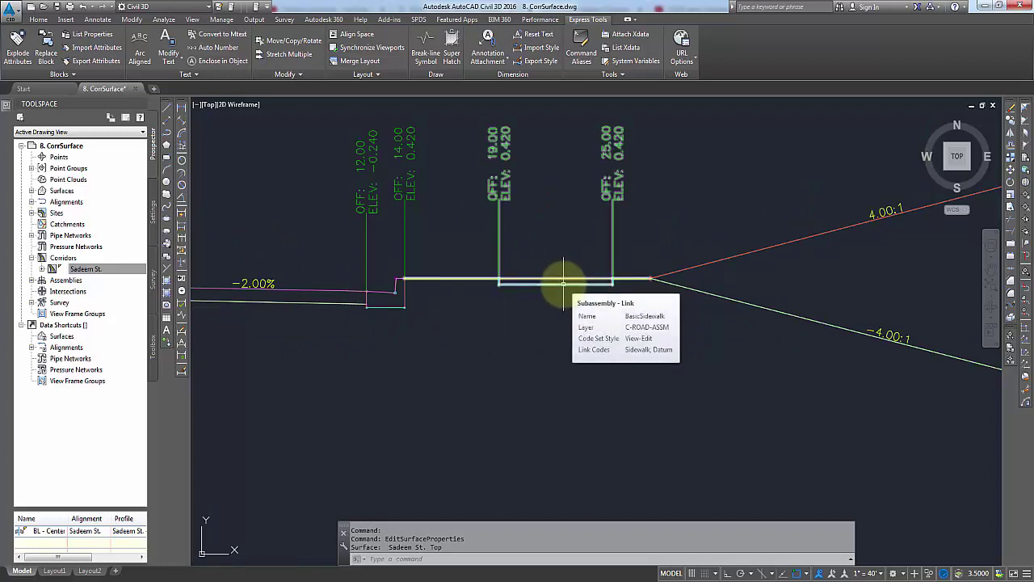
middle_click_drag(369, 346, 651, 345)
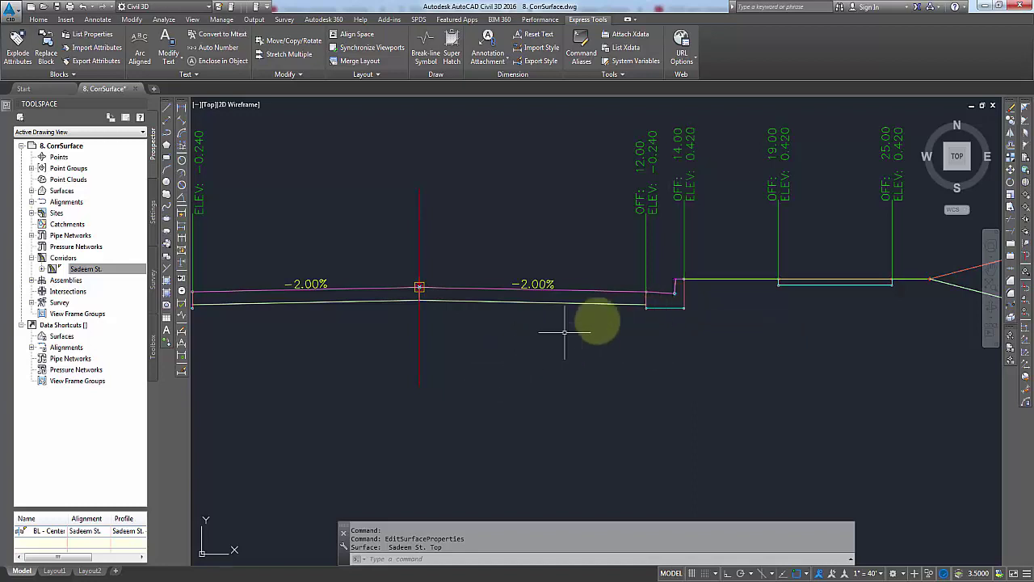
scroll(663, 323, "down", 5)
key("Escape")
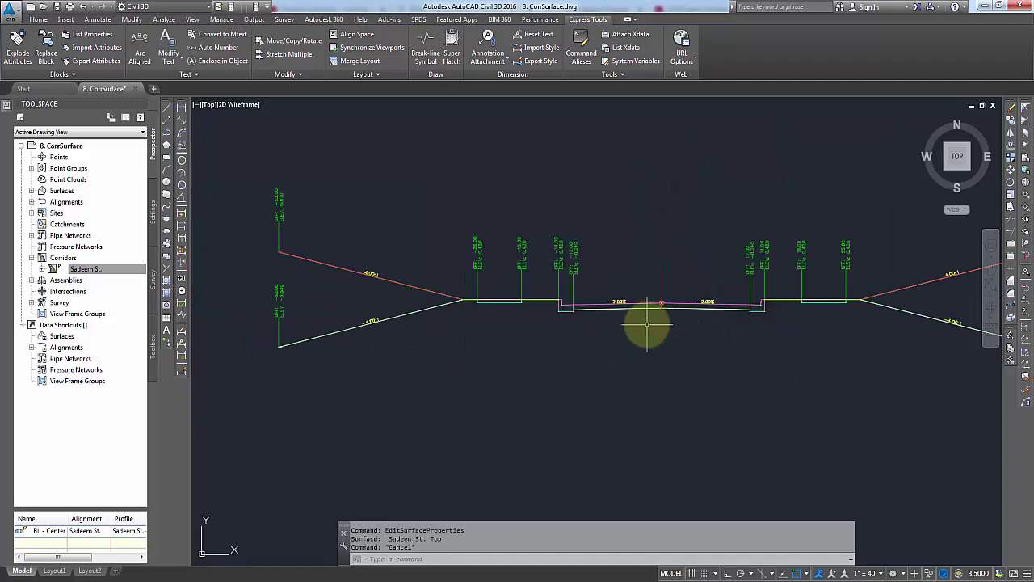
scroll(644, 320, "down", 5)
middle_click_drag(501, 315, 730, 302)
scroll(542, 358, "down", 3)
scroll(572, 316, "up", 4)
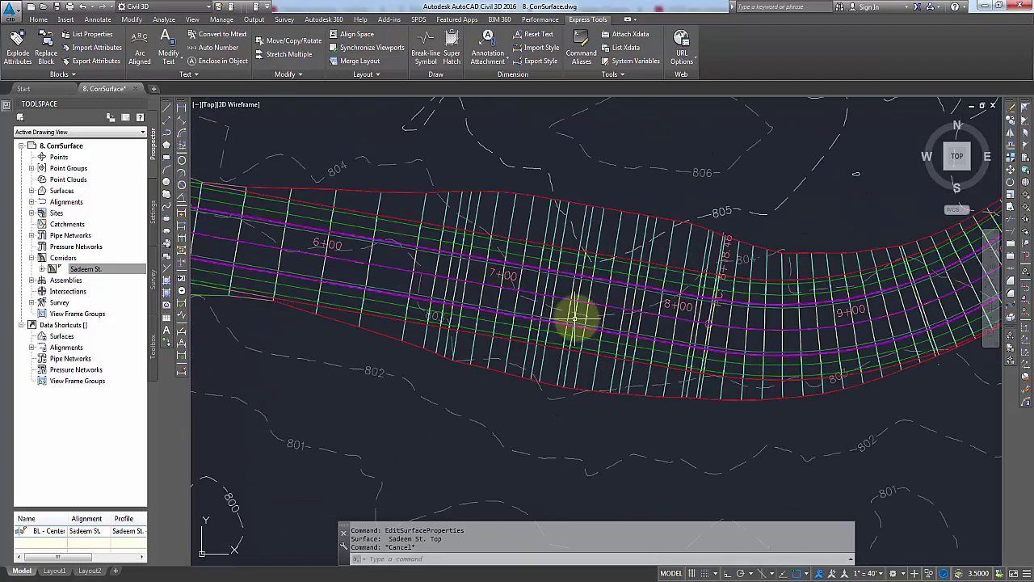
left_click(677, 284)
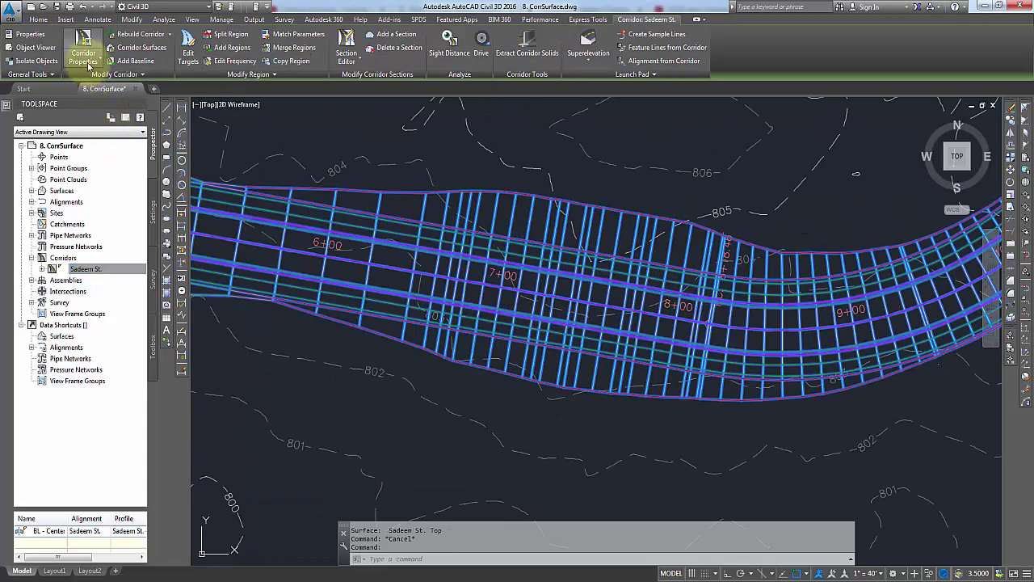
Add a second corridor surface styled Contours 2' and 10' (Design), with Datum links as breaklines.
left_click(145, 50)
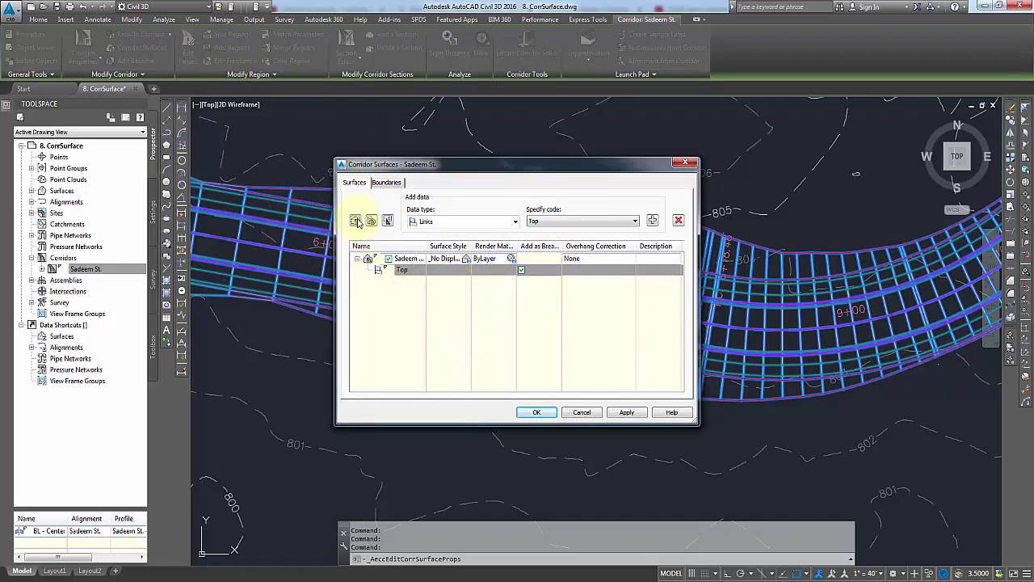
left_click(356, 220)
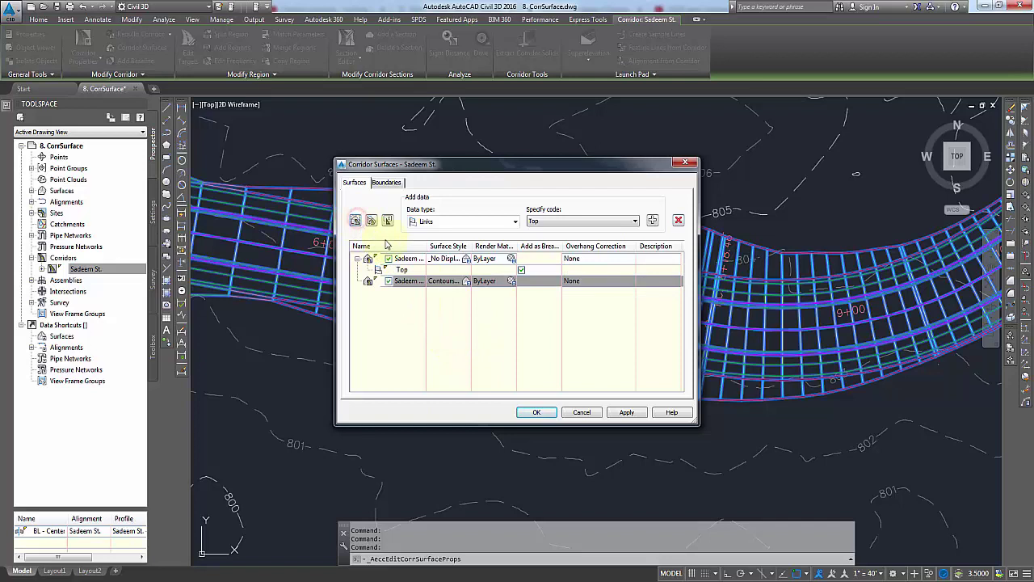
left_click(415, 281)
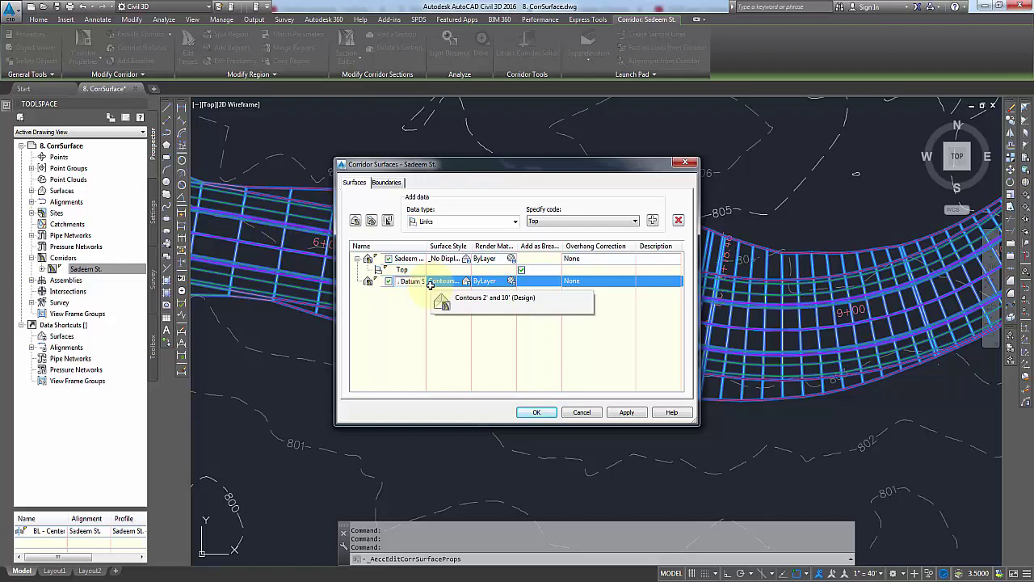
left_click(430, 285)
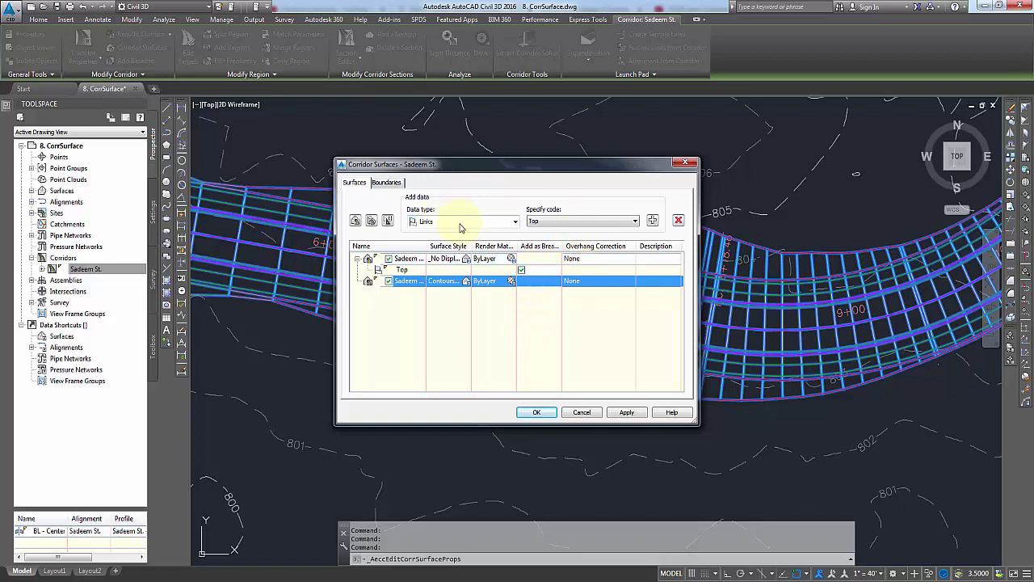
left_click(578, 222)
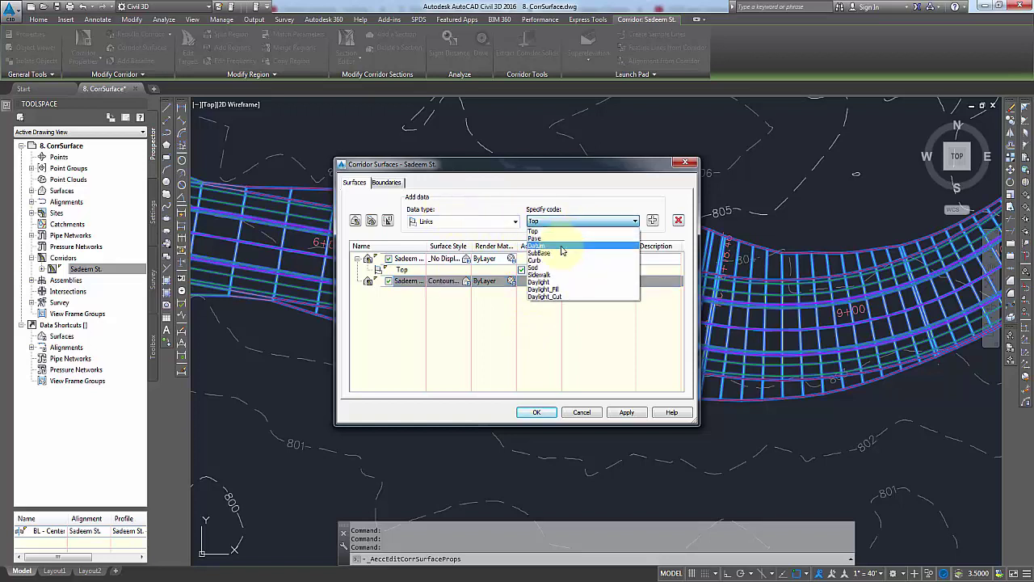
left_click(547, 246)
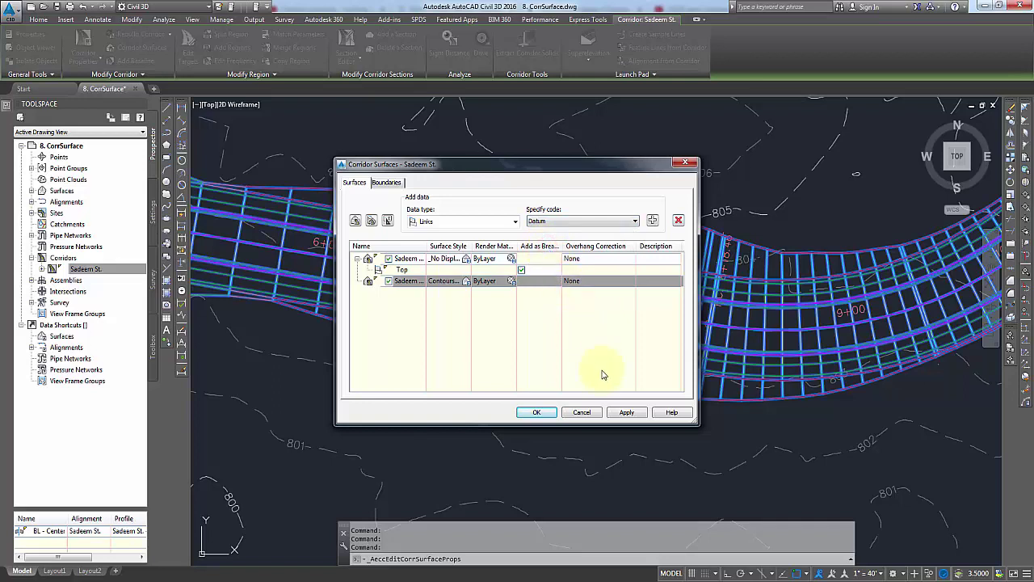
left_click(652, 221)
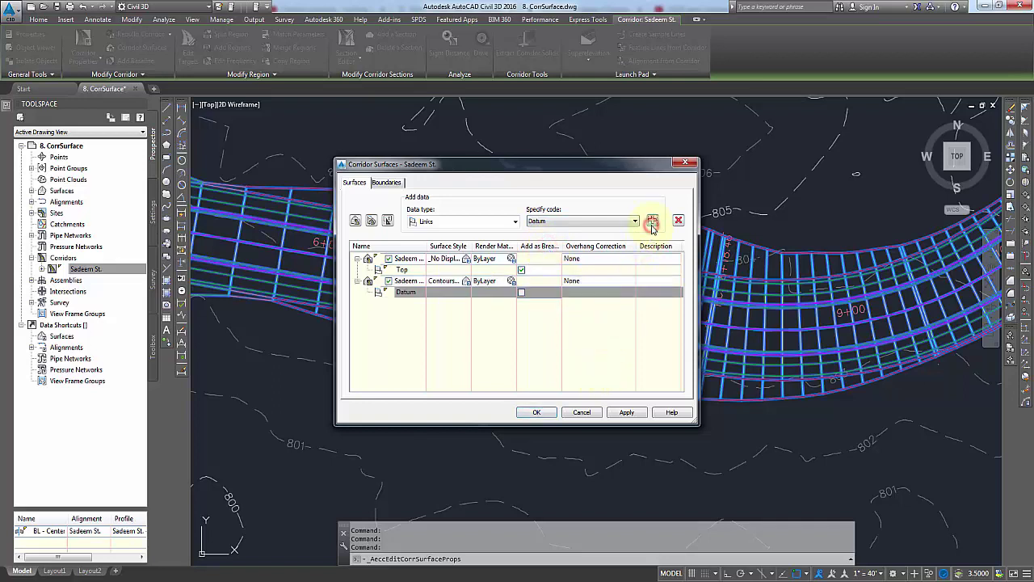
left_click(521, 292)
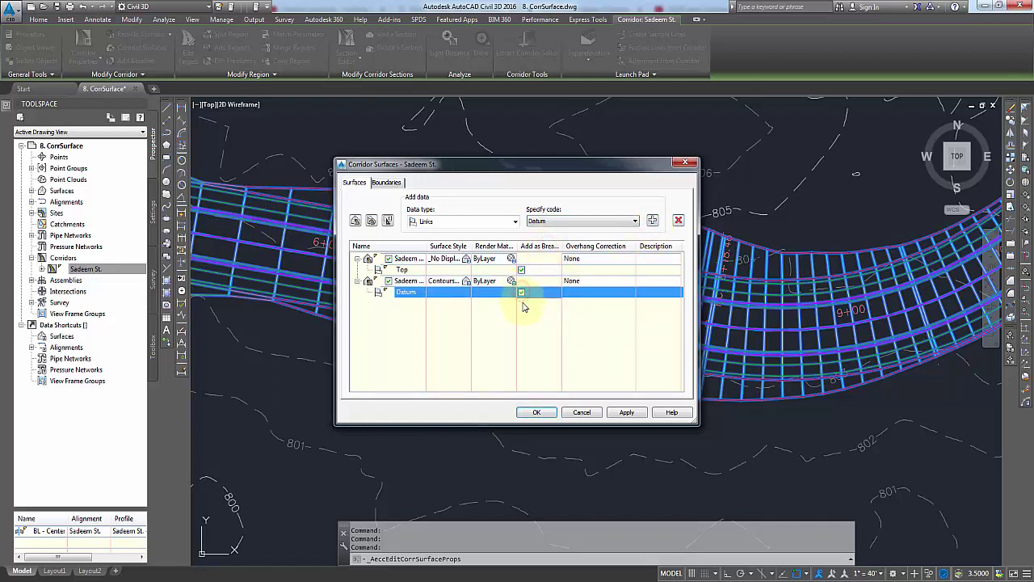
Bound the datum surface by the corridor extents and apply the changes.
left_click(392, 183)
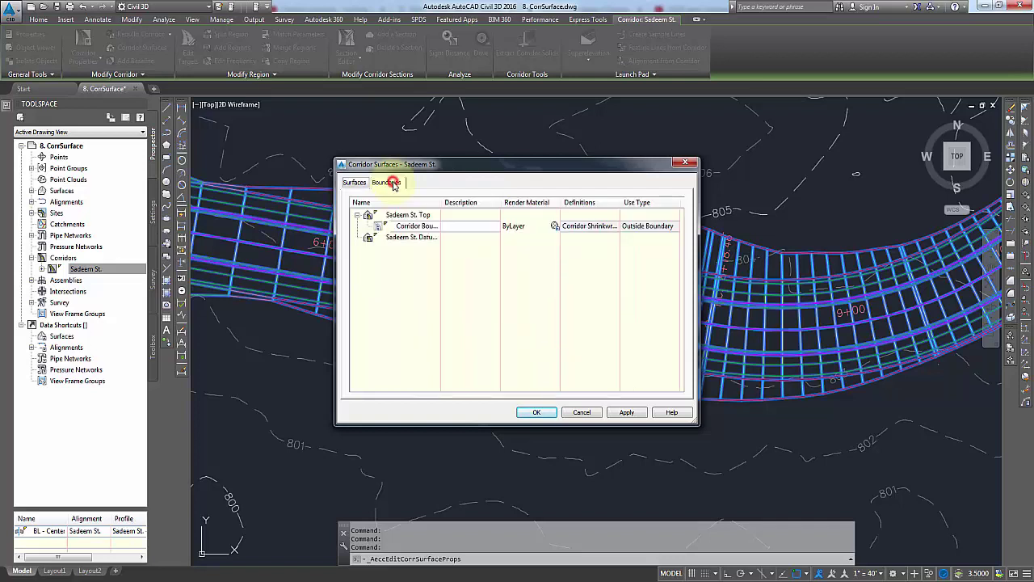
right_click(398, 244)
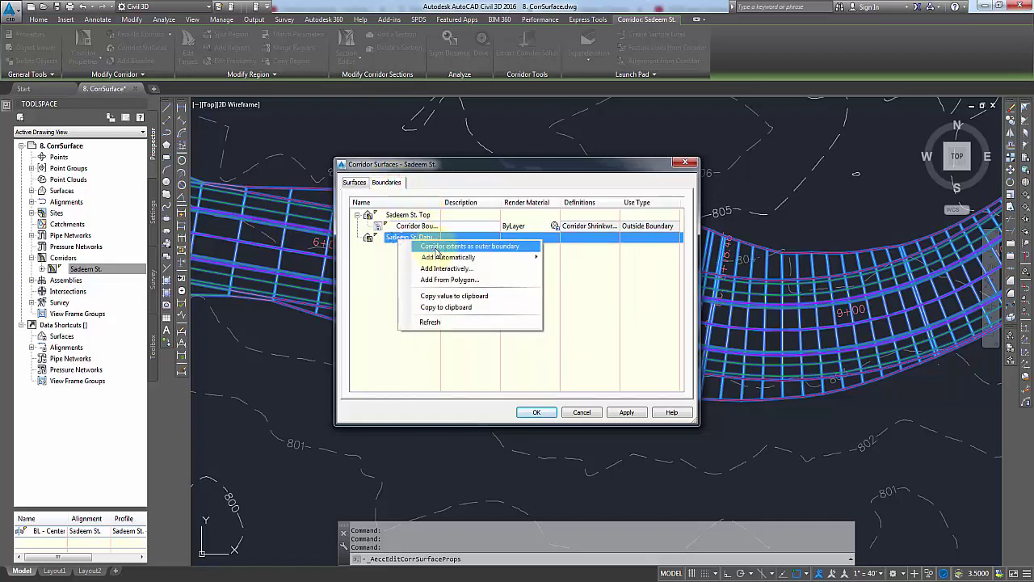
left_click(435, 250)
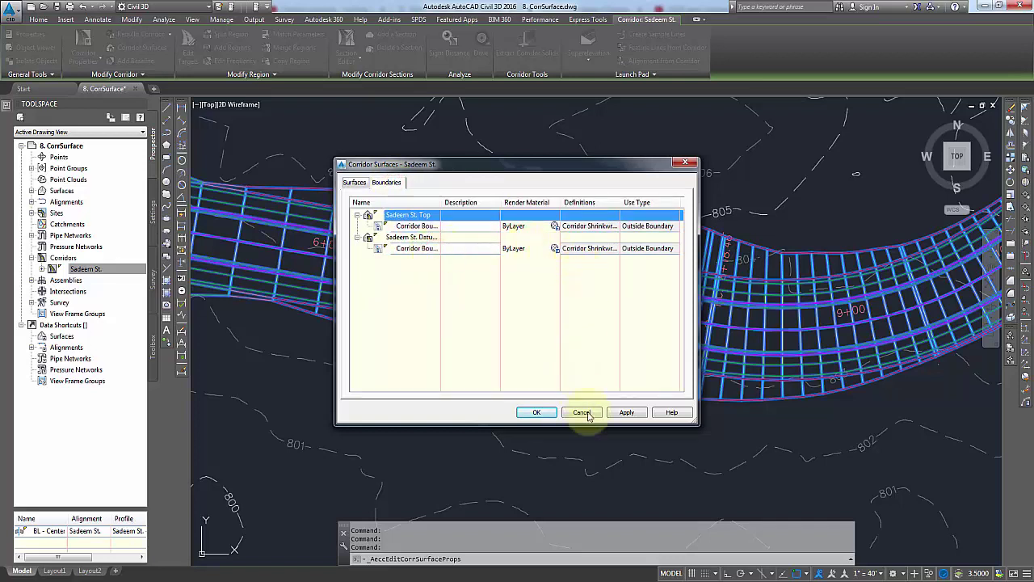
left_click(540, 413)
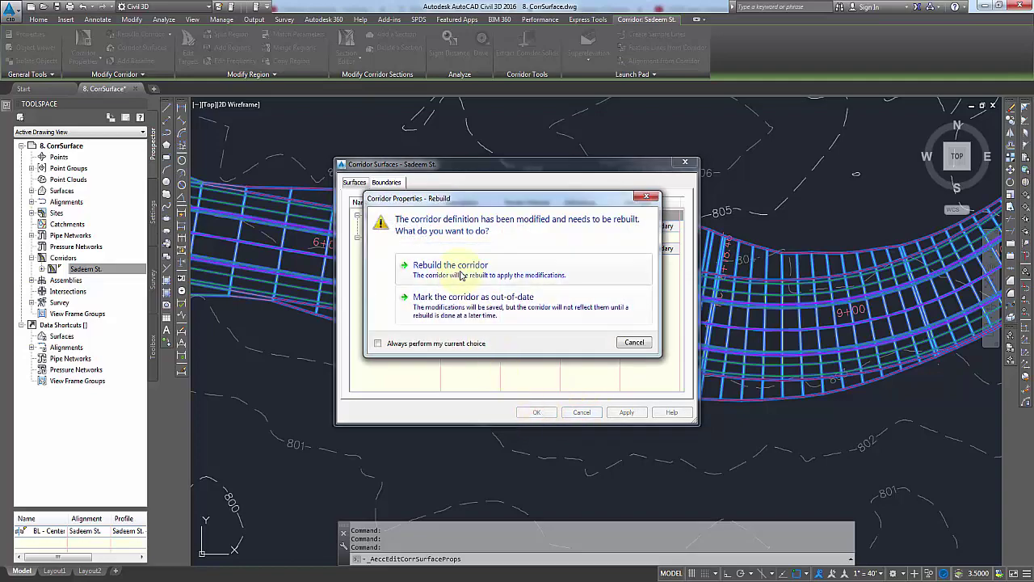
Rebuild the corridor and bring stations 6+00 to 9+00 into view.
left_click(461, 275)
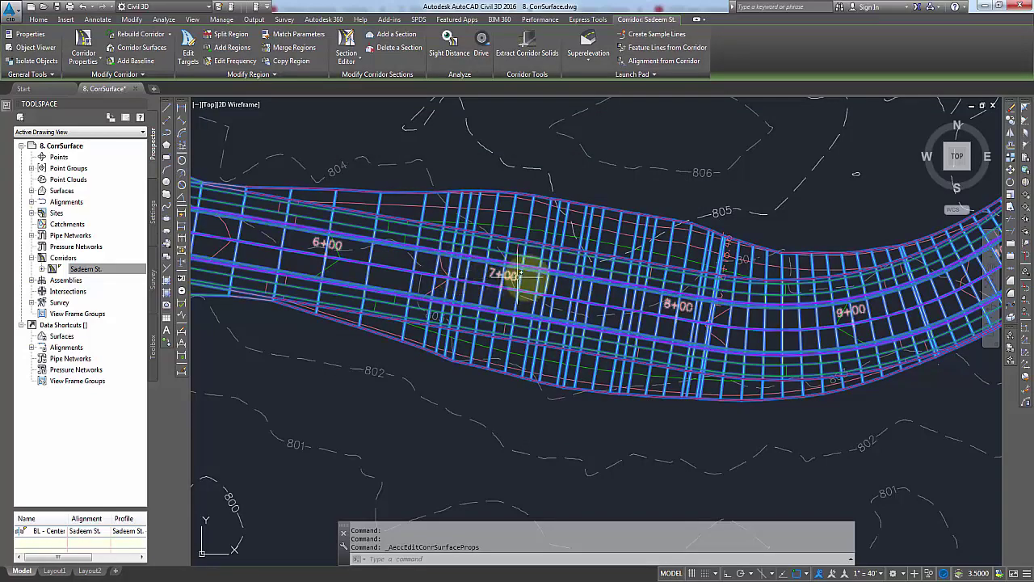
scroll(521, 275, "down", 3)
scroll(527, 301, "up", 3)
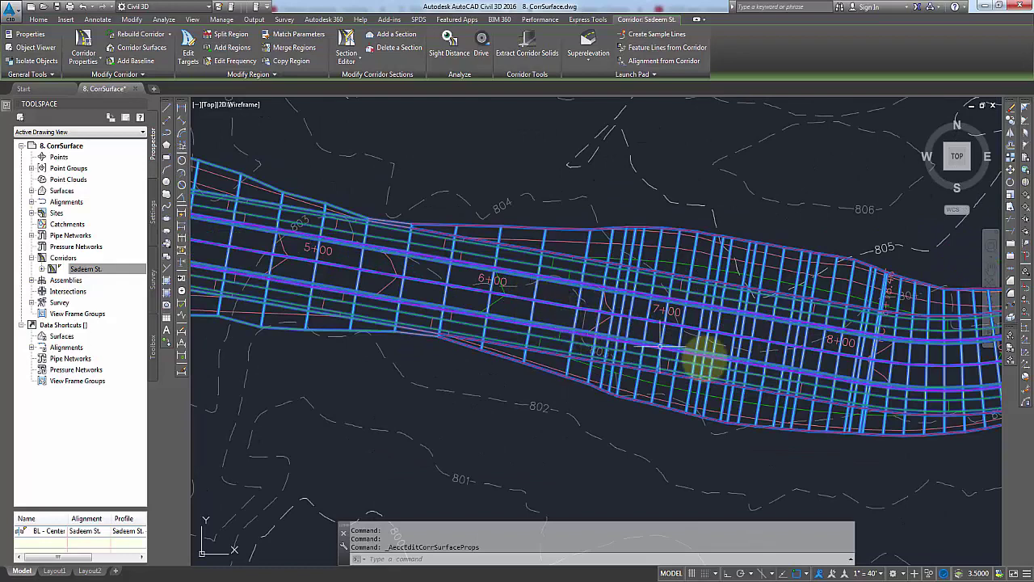
middle_click_drag(797, 392, 658, 386)
scroll(670, 372, "down", 2)
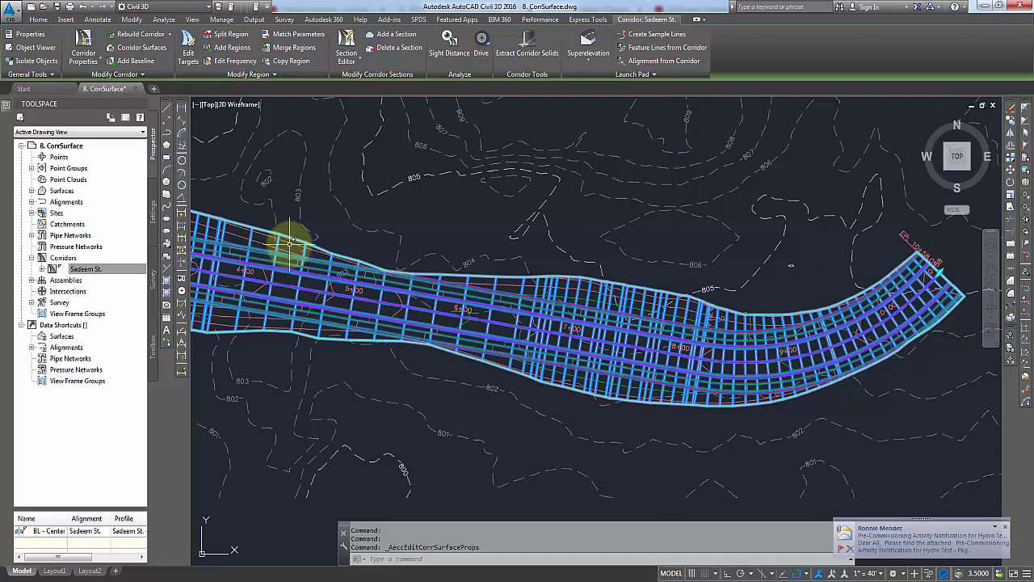
Set the Sadeem St. Datum Surface style to Contours 1' and 5' (Design).
left_click(291, 245)
right_click(297, 246)
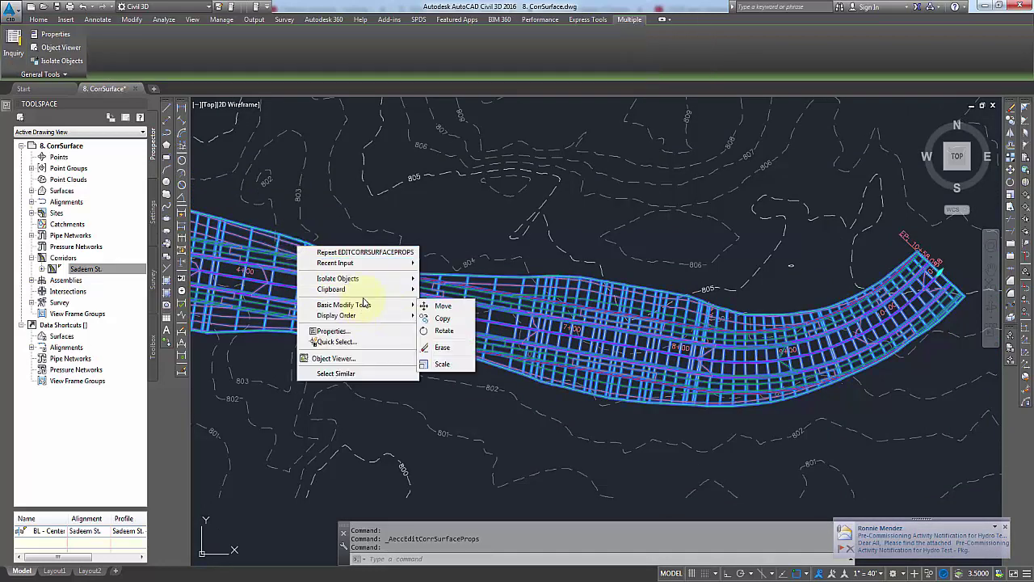
key("Escape")
key("Escape")
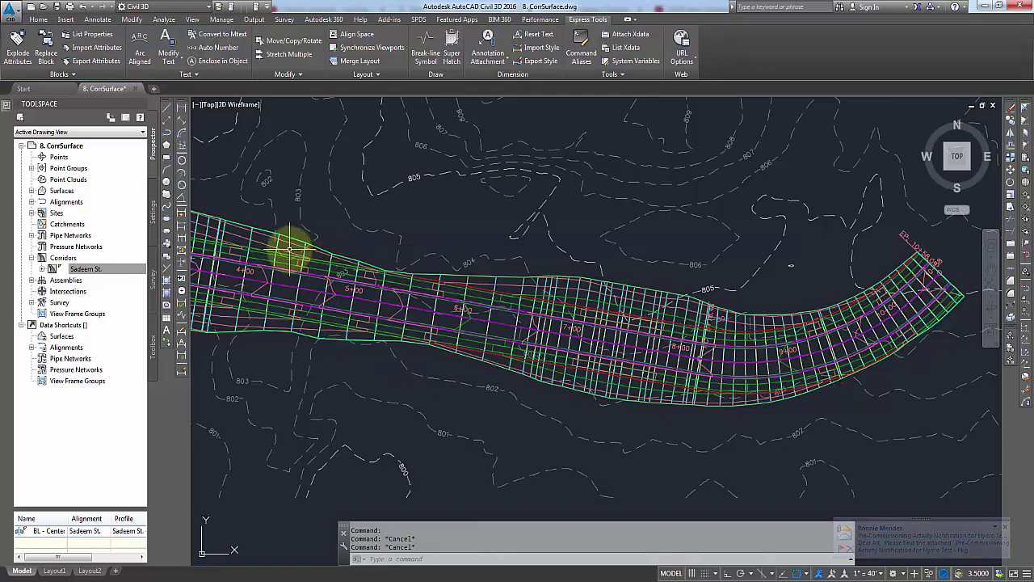
left_click(298, 246)
right_click(304, 255)
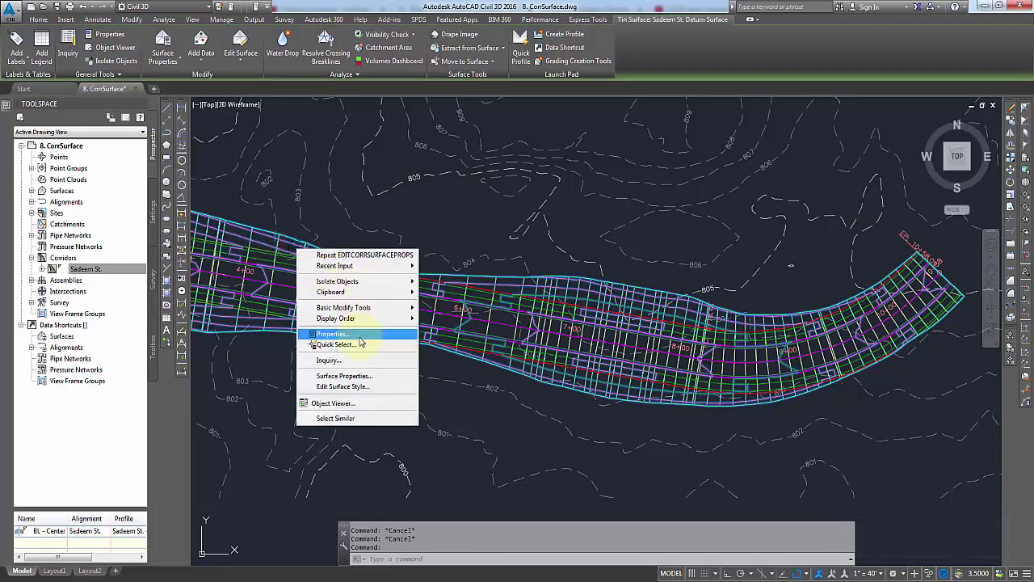
left_click(355, 375)
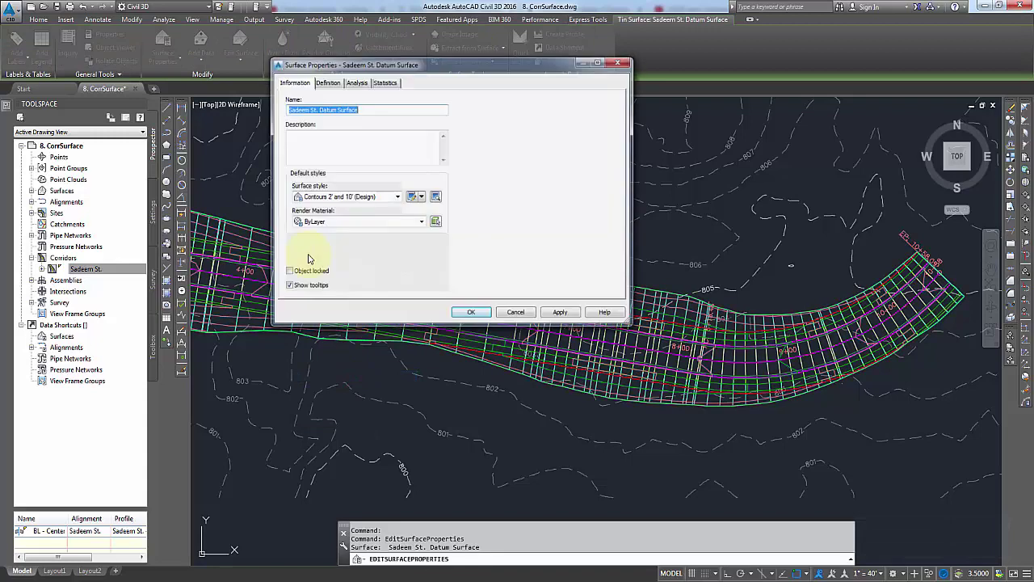
left_click(361, 196)
left_click(356, 235)
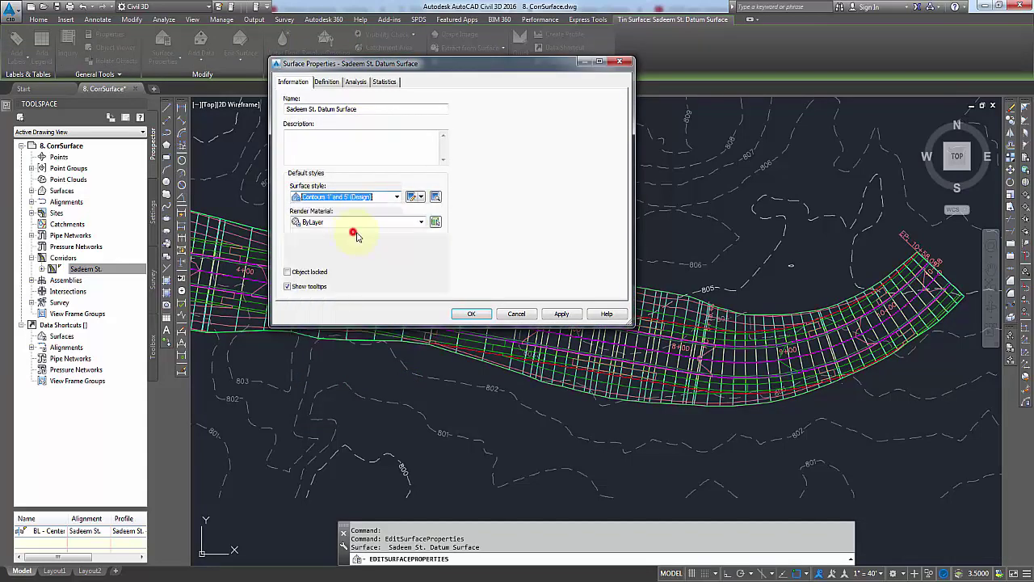
left_click(477, 315)
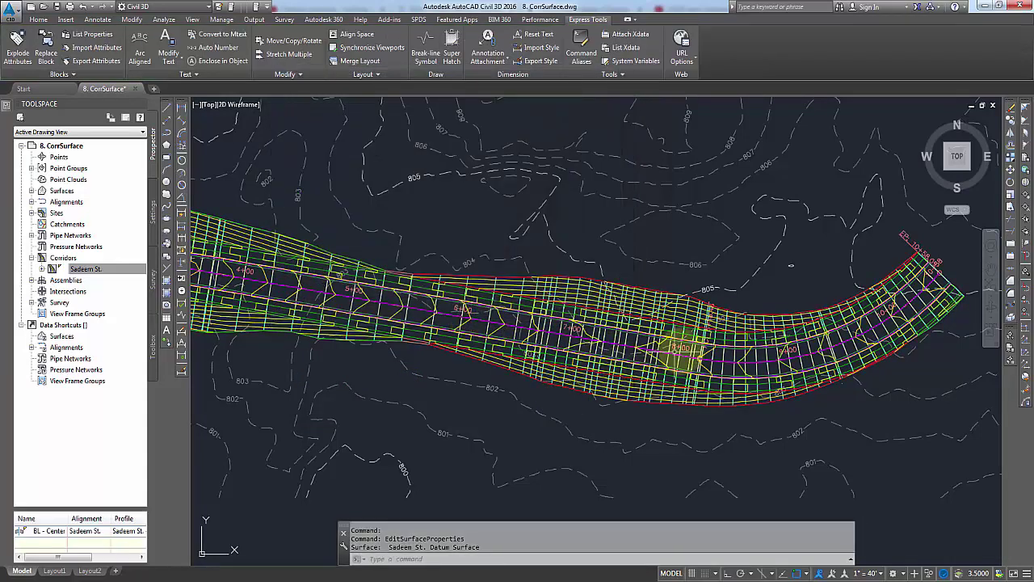
scroll(677, 362, "up", 2)
scroll(677, 361, "up", 1)
scroll(623, 377, "up", 1)
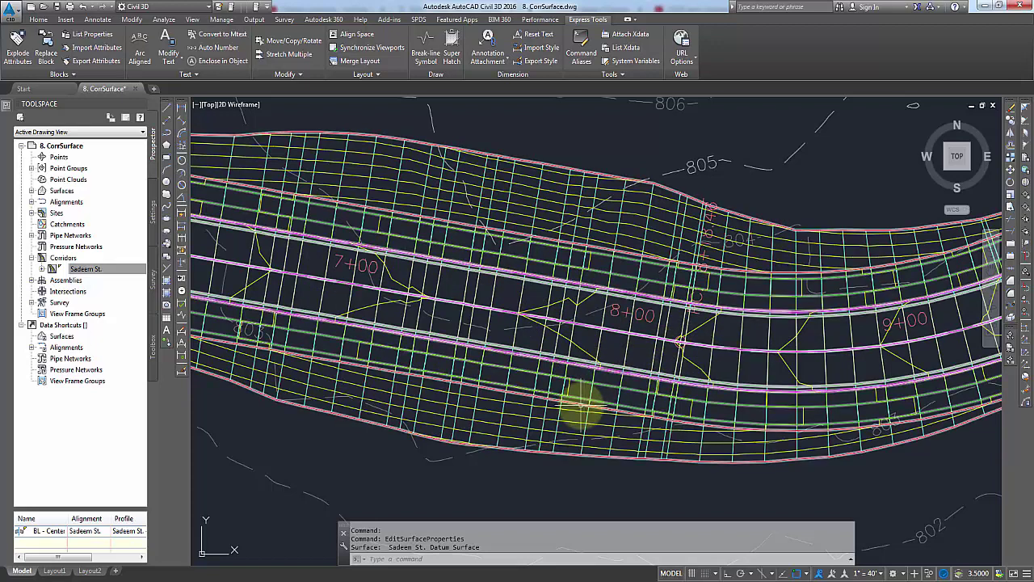
scroll(564, 292, "up", 2)
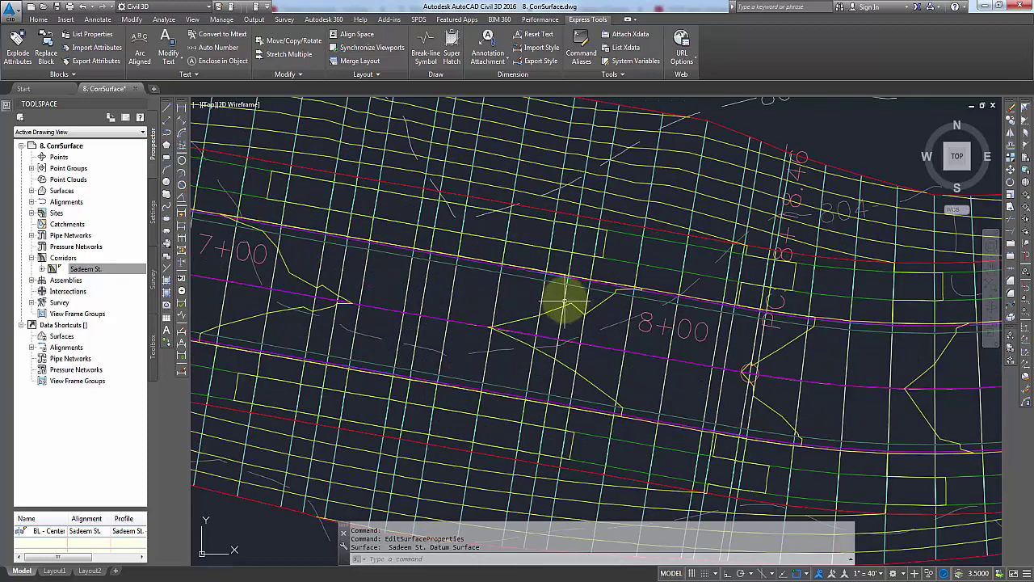
left_click(556, 297)
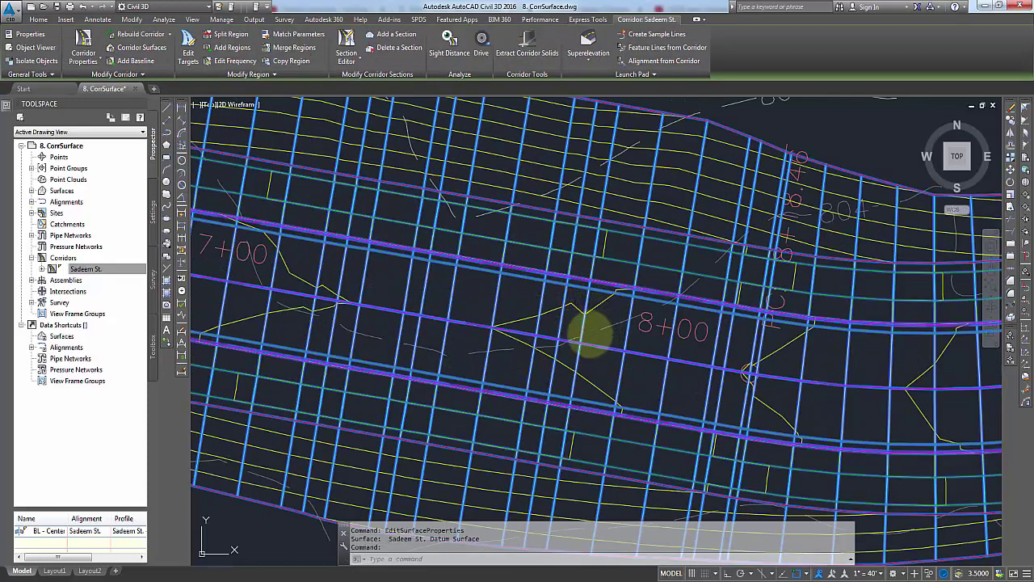
key("Escape")
left_click(582, 323)
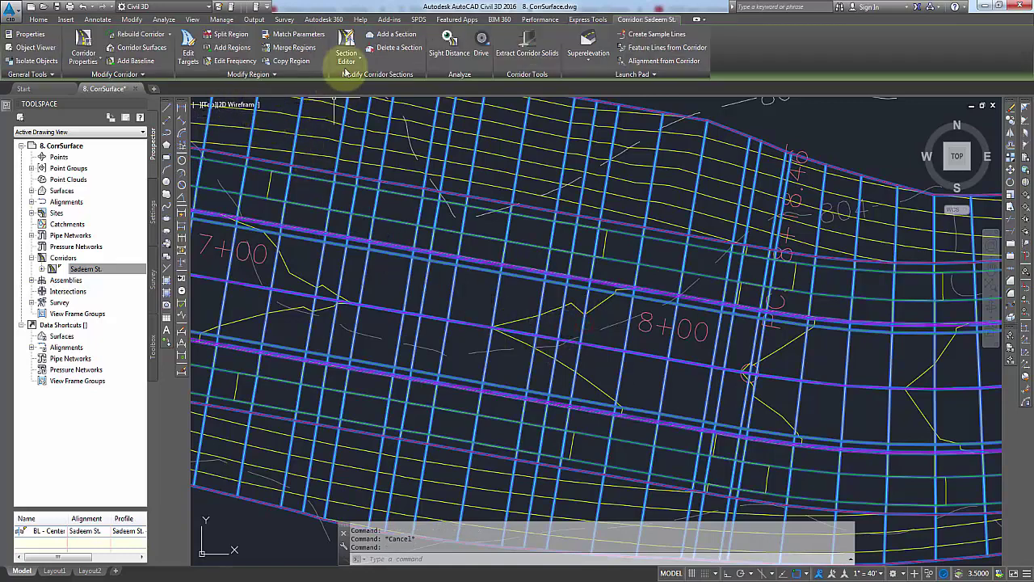
Open the Section Editor at station 7+80 and zoom in on the curb vertices.
left_click(345, 69)
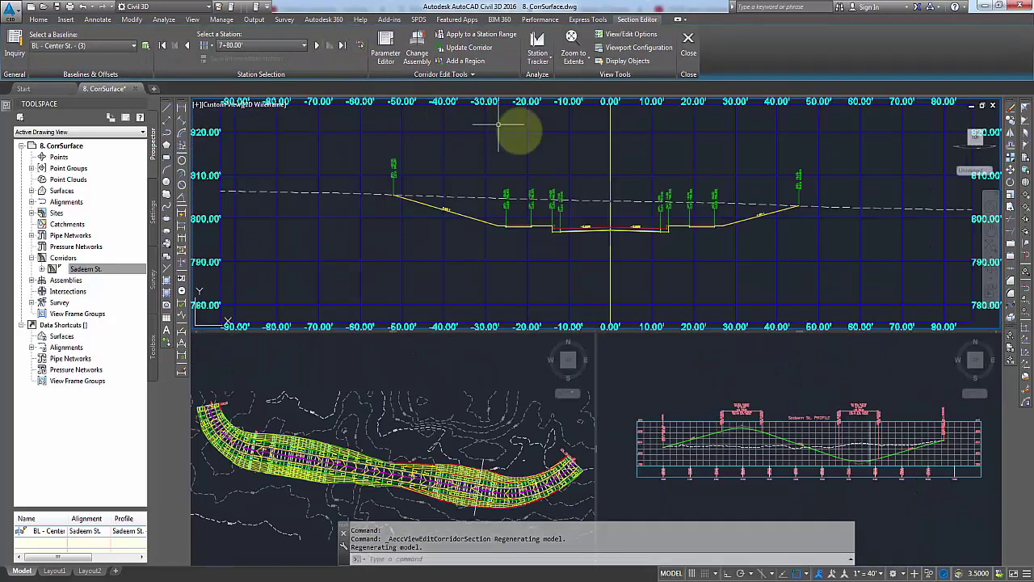
scroll(695, 233, "up", 2)
scroll(697, 232, "up", 2)
scroll(583, 276, "up", 2)
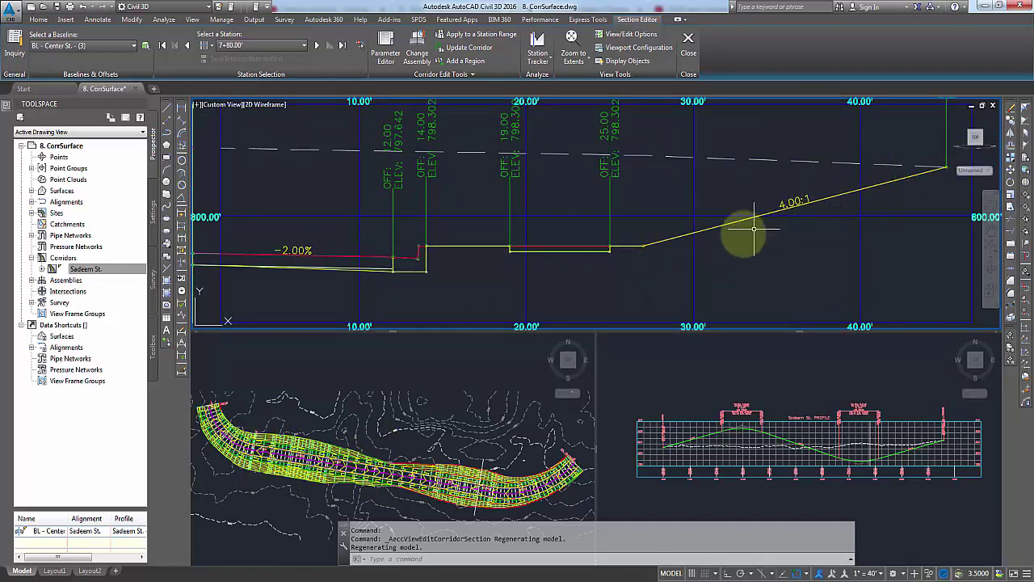
scroll(609, 247, "up", 4)
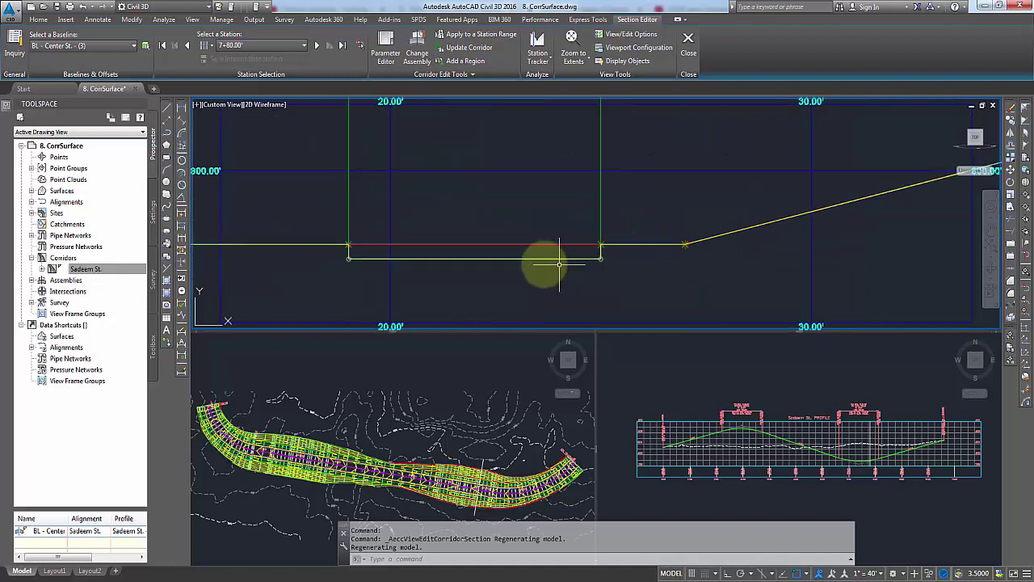
middle_click_drag(350, 247, 693, 250)
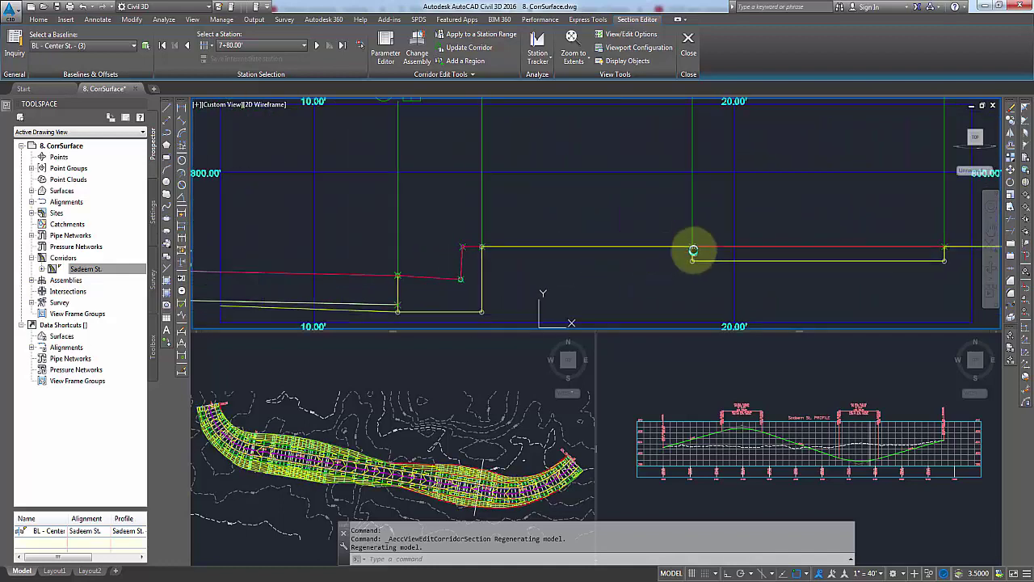
scroll(394, 315, "up", 4)
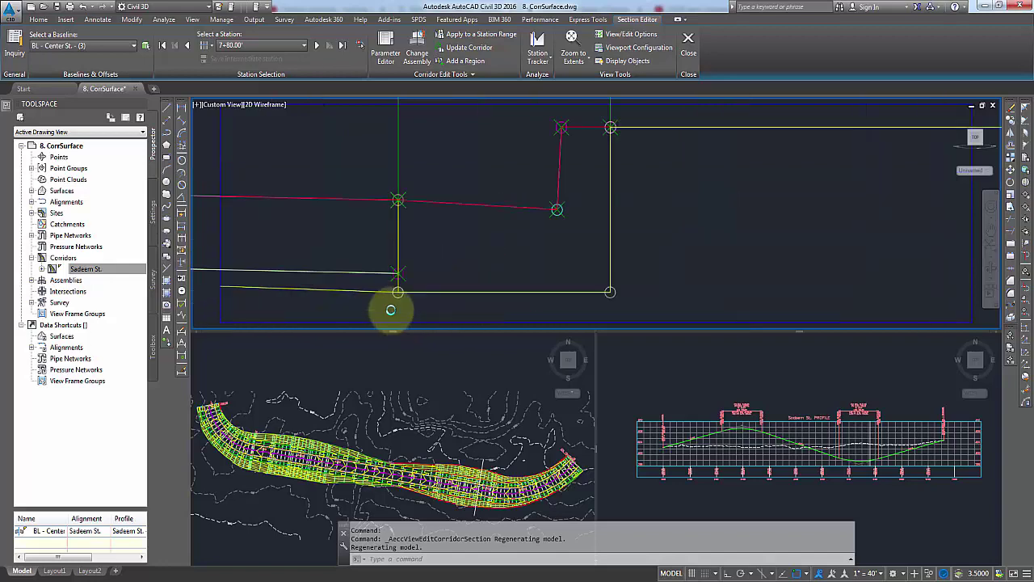
scroll(390, 309, "up", 2)
middle_click_drag(399, 280, 546, 255)
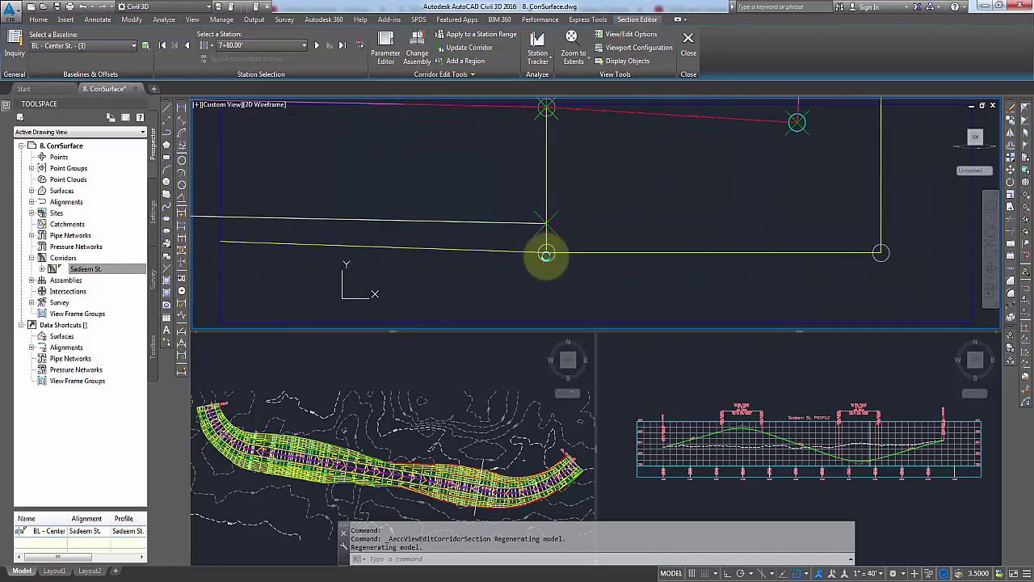
Frame both -2.00% cross slopes of the section.
scroll(594, 262, "down", 2)
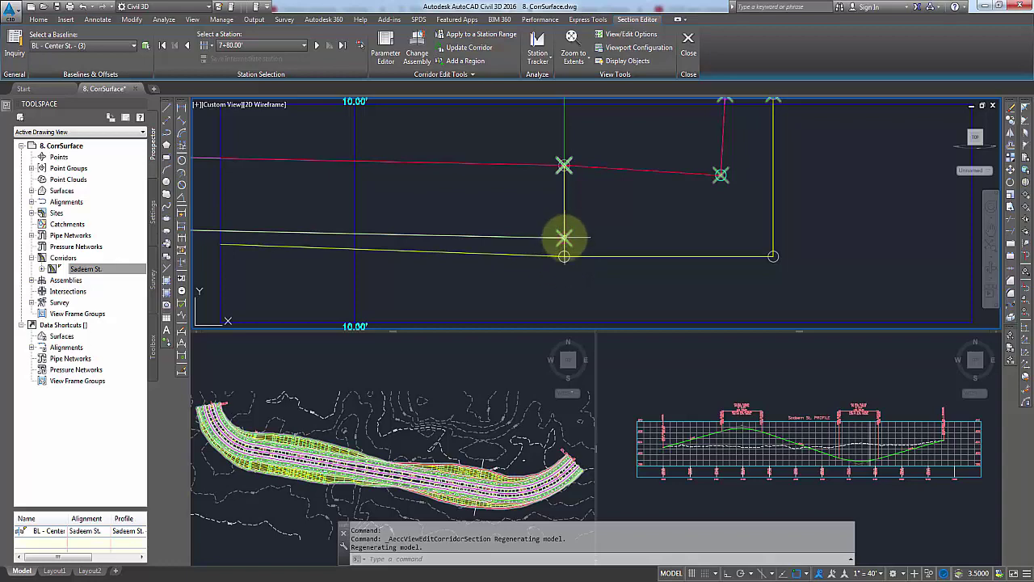
scroll(564, 238, "up", 2)
mouse_move(434, 237)
middle_mouse_down()
mouse_move(762, 226)
mouse_move(855, 236)
middle_mouse_up()
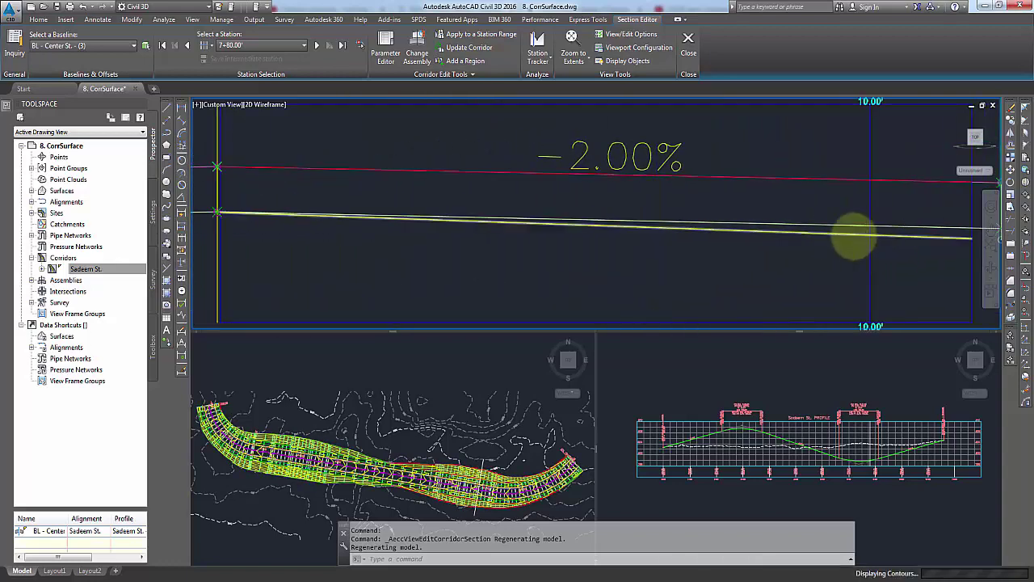
scroll(855, 237, "down", 2)
scroll(487, 224, "down", 1)
middle_click_drag(568, 229, 565, 238)
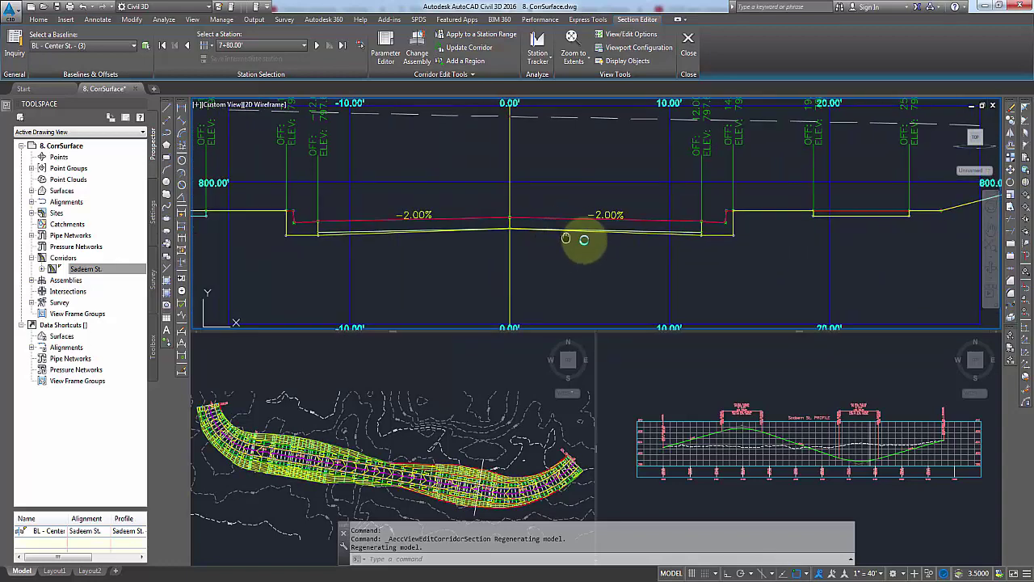
scroll(411, 247, "up", 2)
scroll(381, 238, "up", 2)
scroll(380, 240, "up", 2)
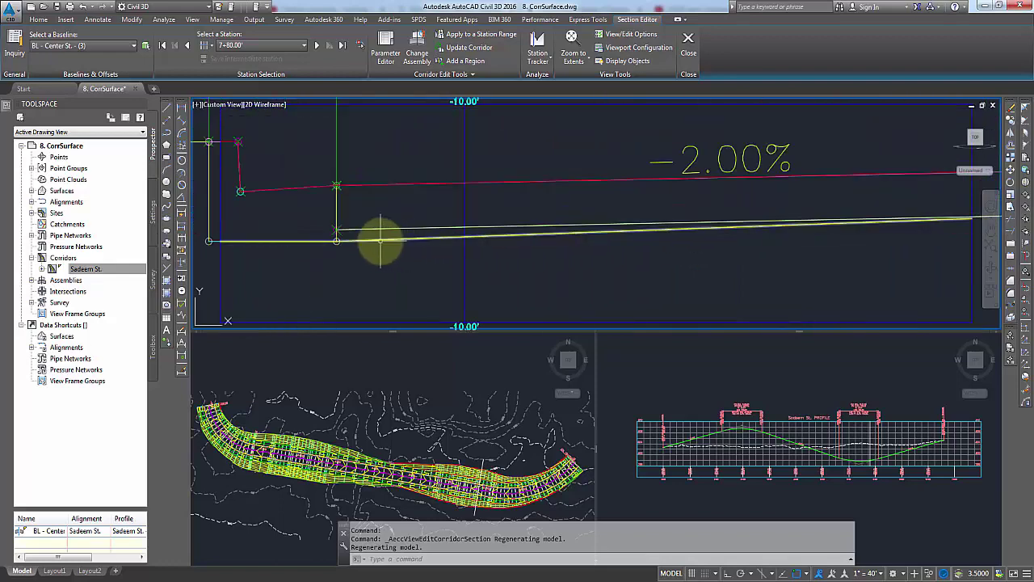
Show the section link grips, inspect a vertex, and close the Section Editor.
left_click(379, 240)
left_click(336, 240)
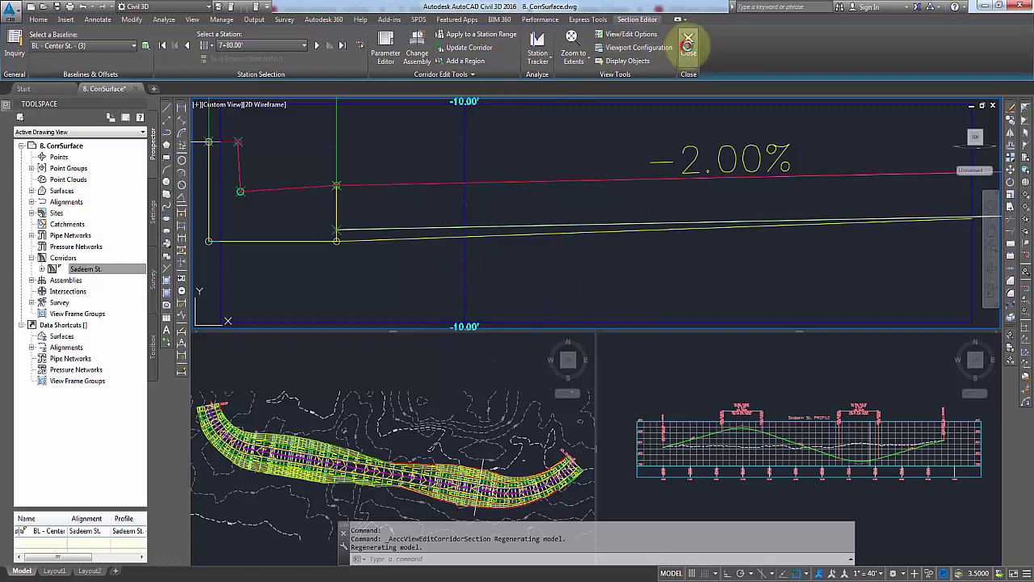
left_click(688, 47)
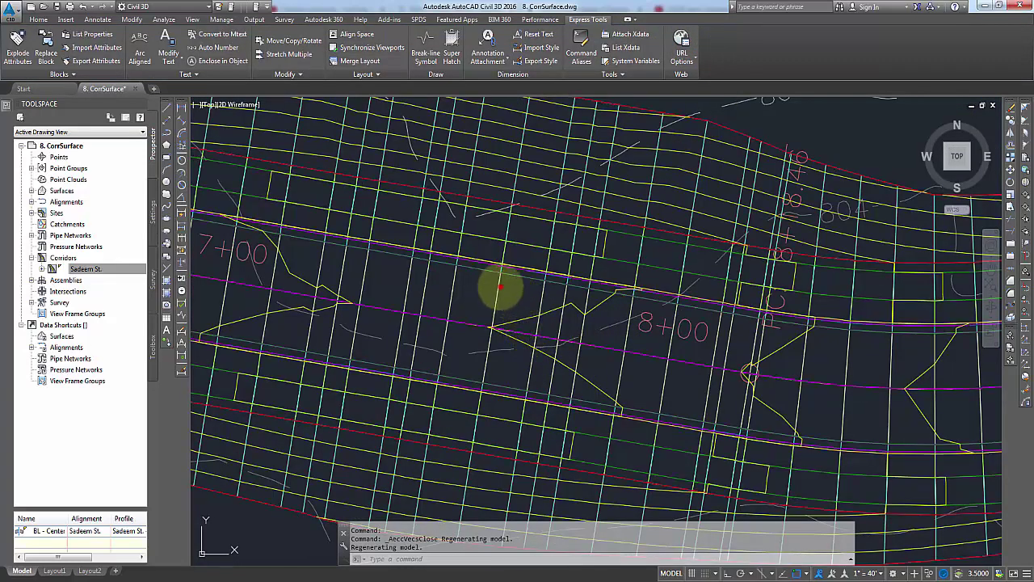
Check the Overhang Correction choices for both Sadeem St. corridor surfaces, leaving them at None.
left_click(498, 285)
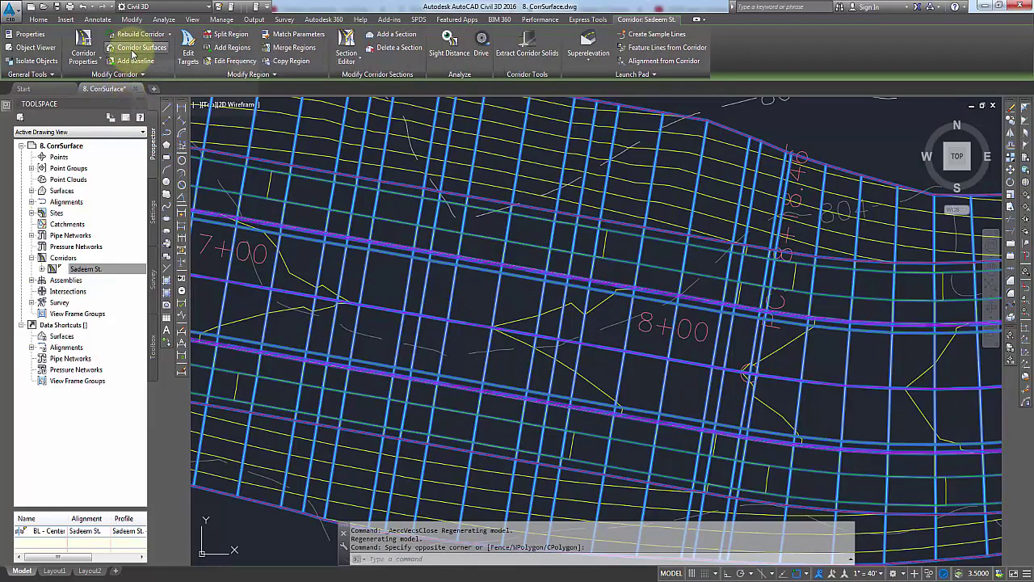
left_click(133, 48)
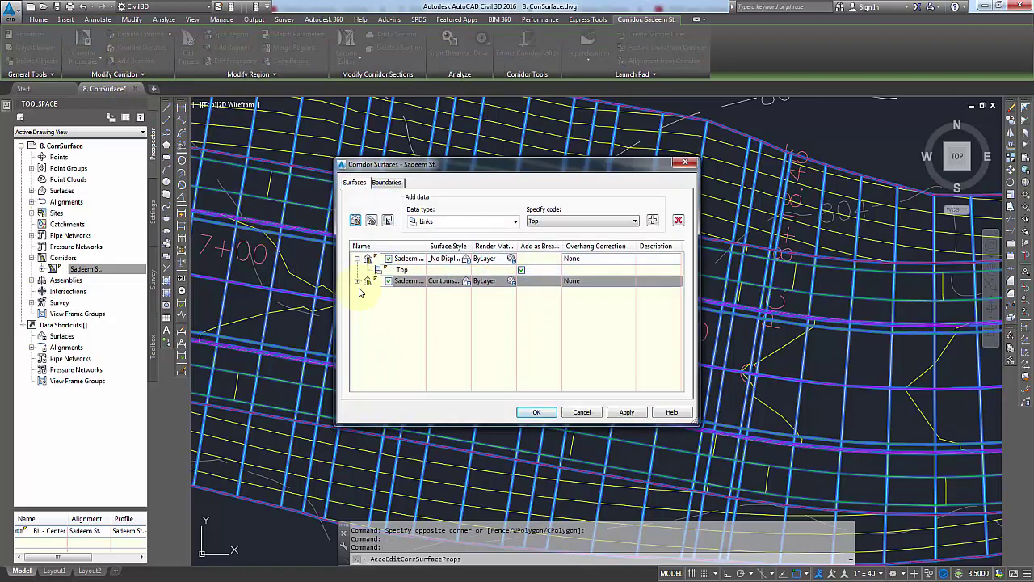
left_click(581, 258)
left_click(585, 257)
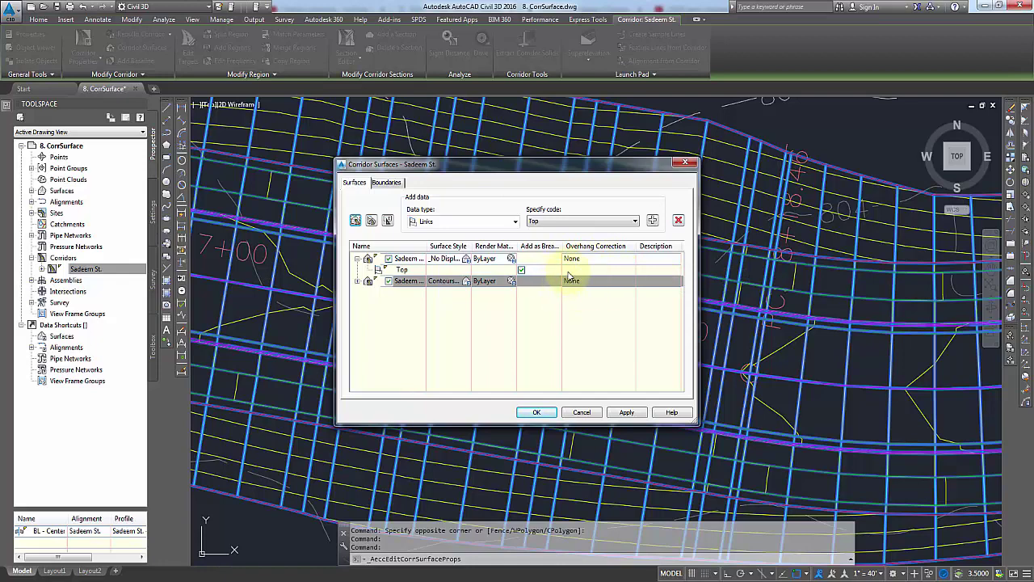
left_click(565, 282)
left_click(565, 285)
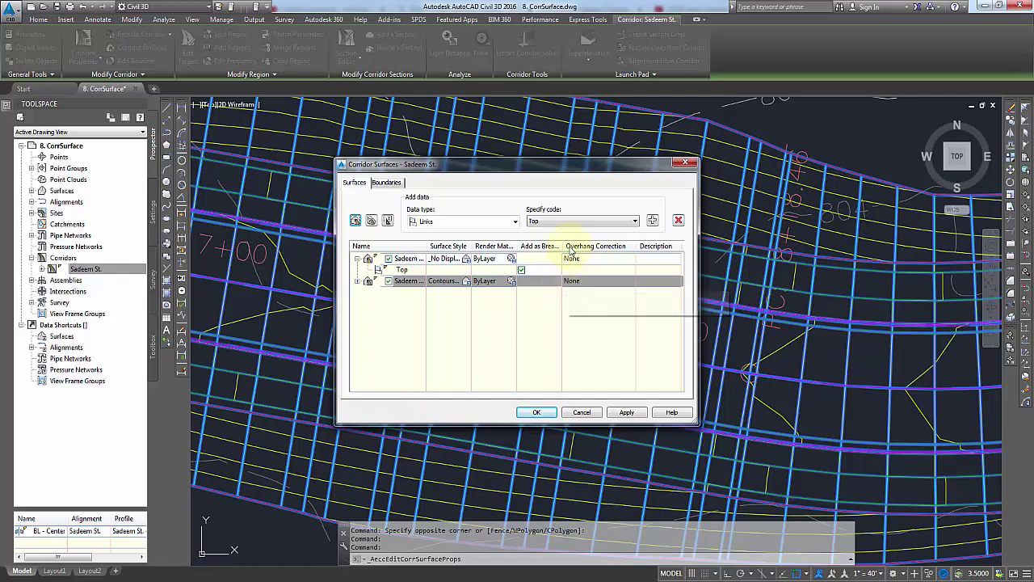
Cancel the corridor surface dialog unchanged and select the Sadeem St. Datum Surface.
left_click(526, 285)
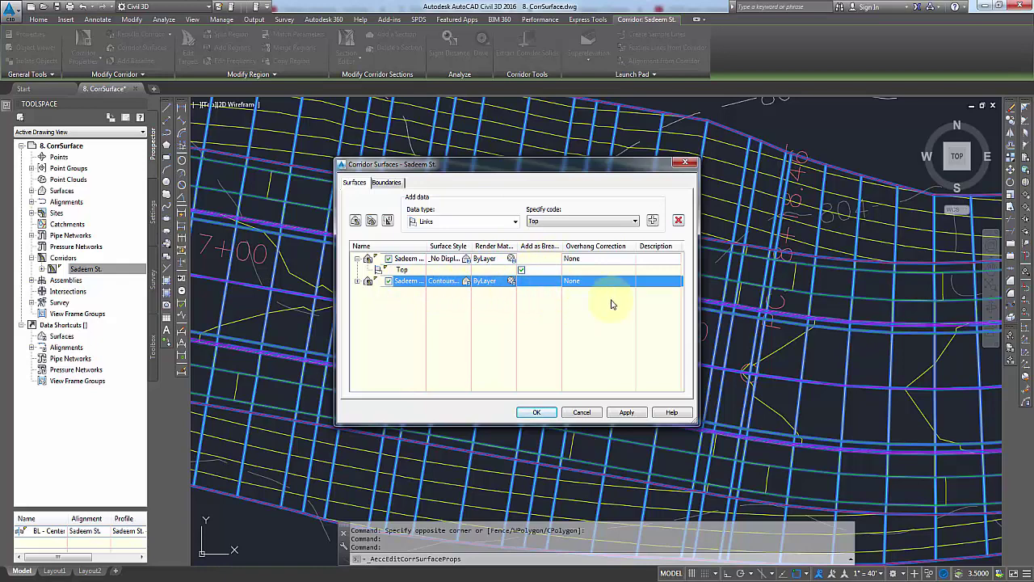
left_click(636, 301)
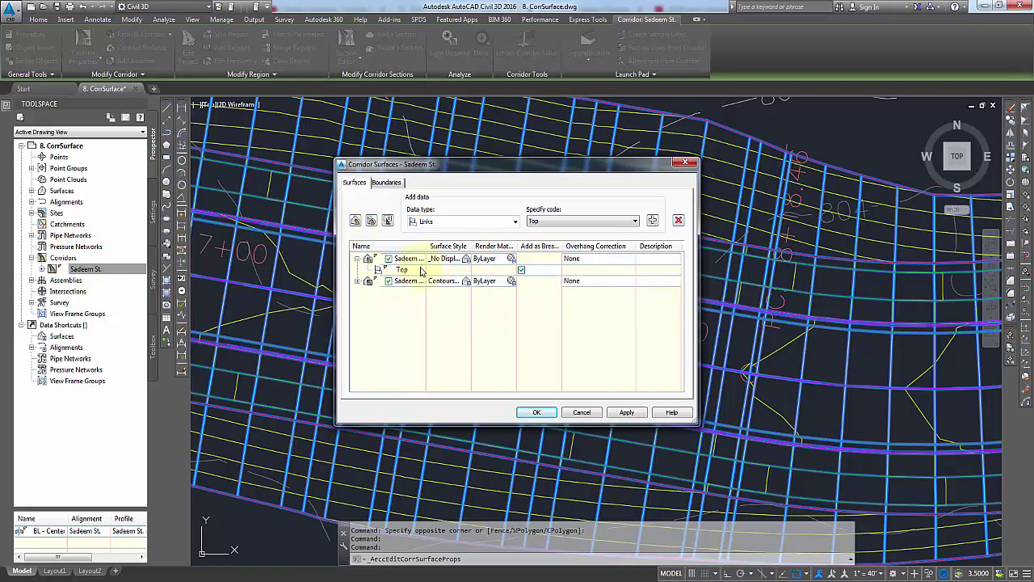
left_click(589, 412)
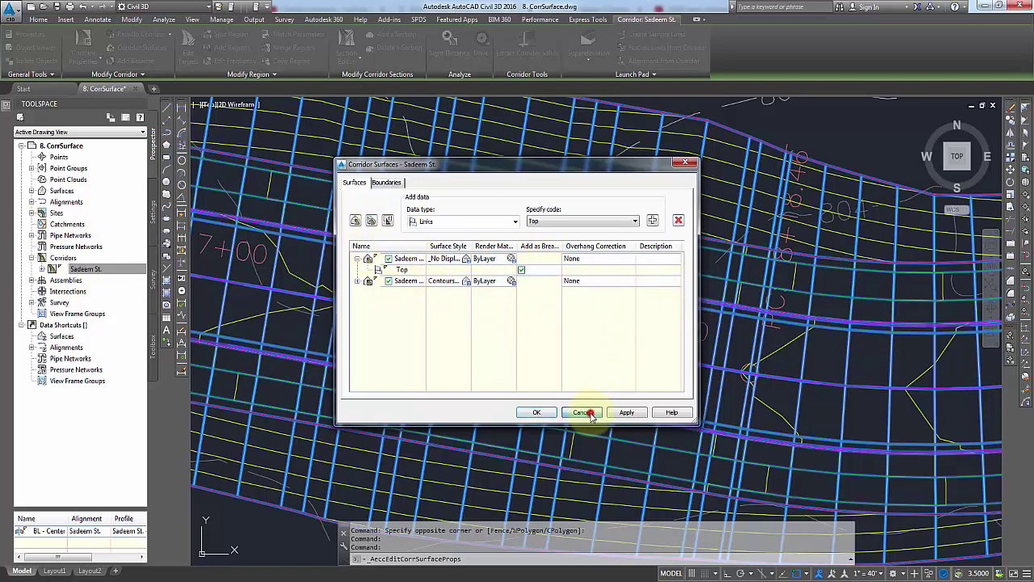
left_click(655, 198)
Set the Sadeem St. Datum Surface style to _No Display, then reopen the corridor's surface definitions.
right_click(670, 185)
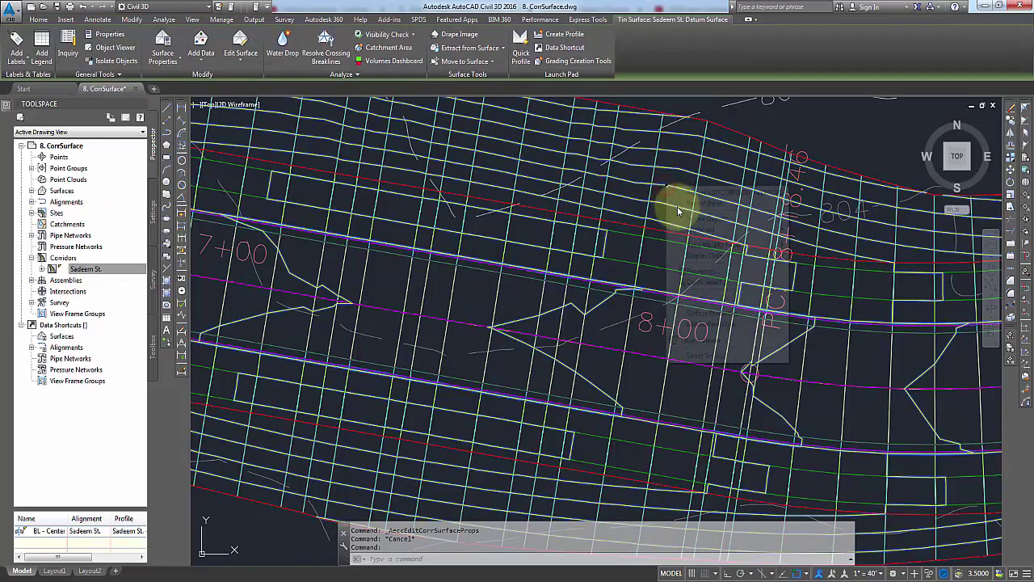
left_click(711, 309)
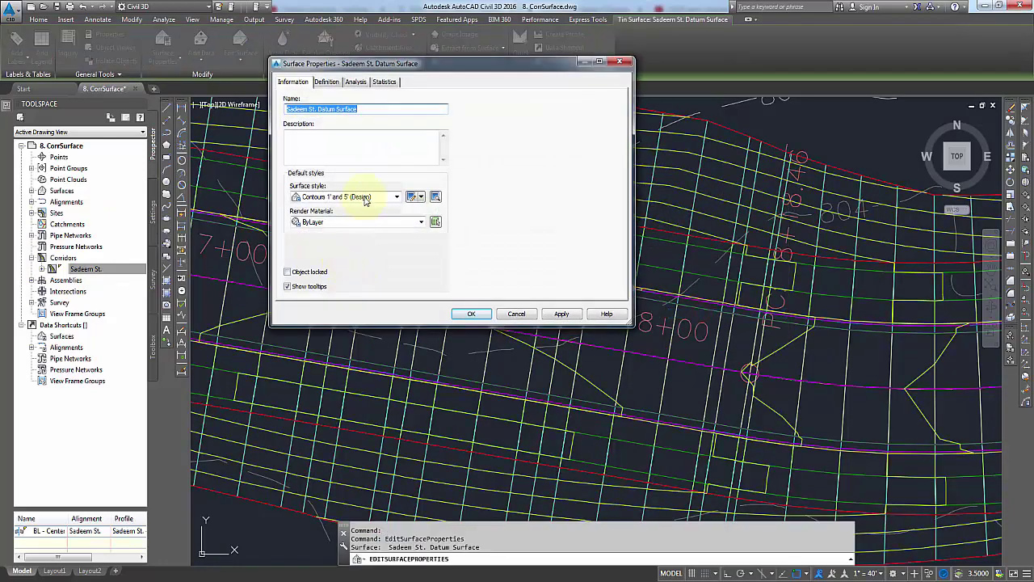
left_click(365, 201)
left_click(323, 209)
left_click(472, 313)
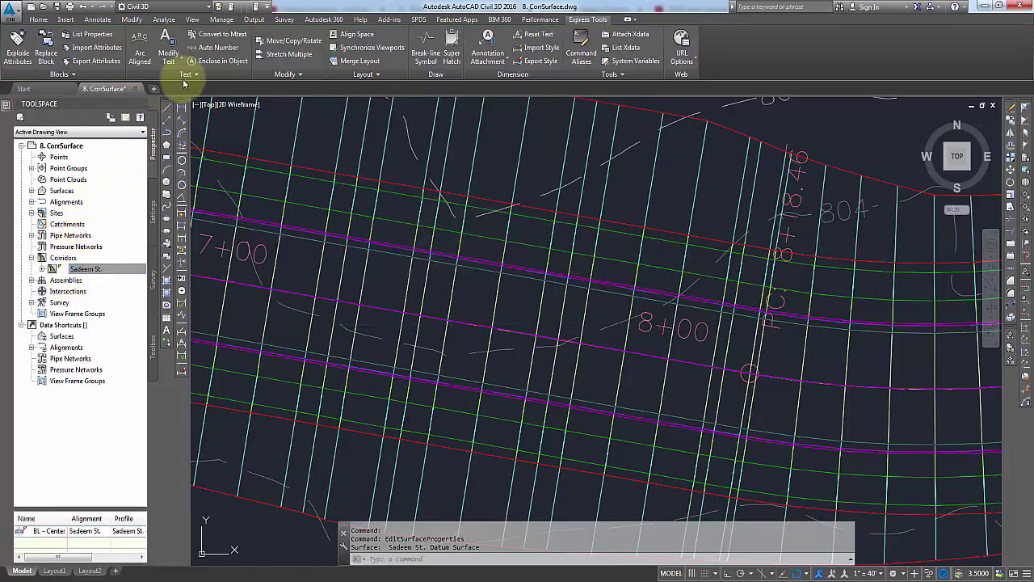
left_click(604, 195)
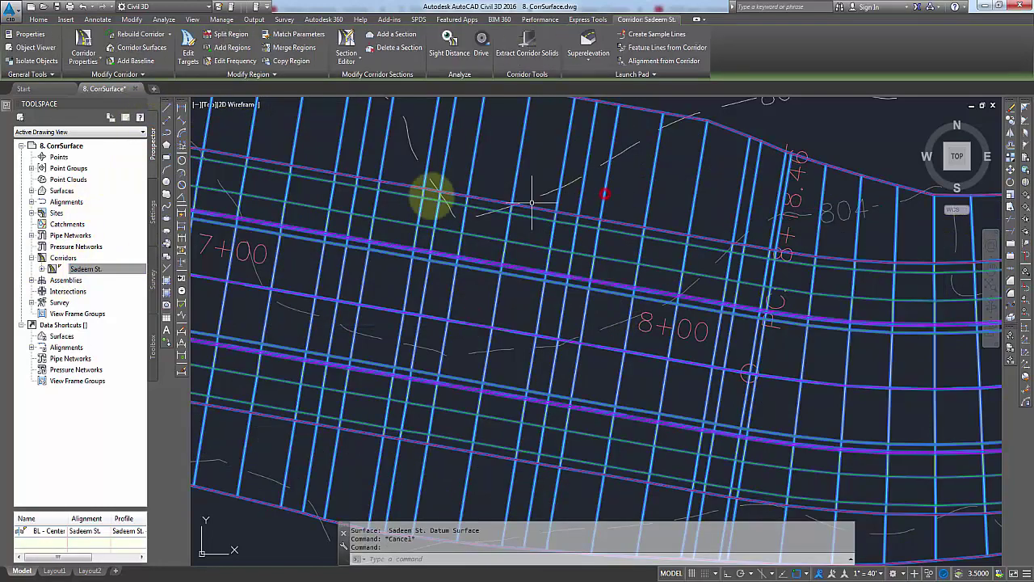
left_click(140, 47)
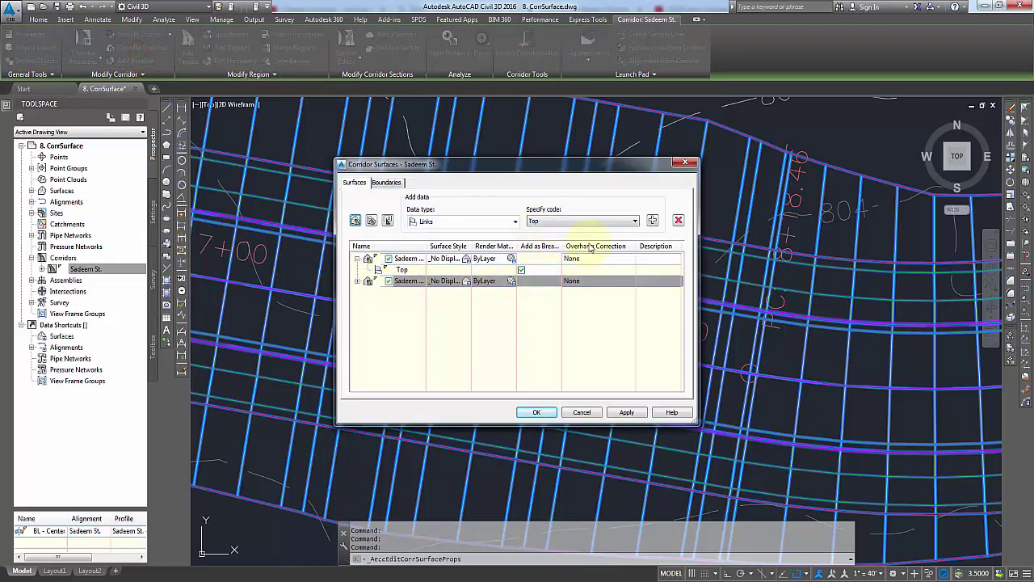
Add Datum code links to the second surface and style it Contours 1' and 5' (Design).
left_click(614, 221)
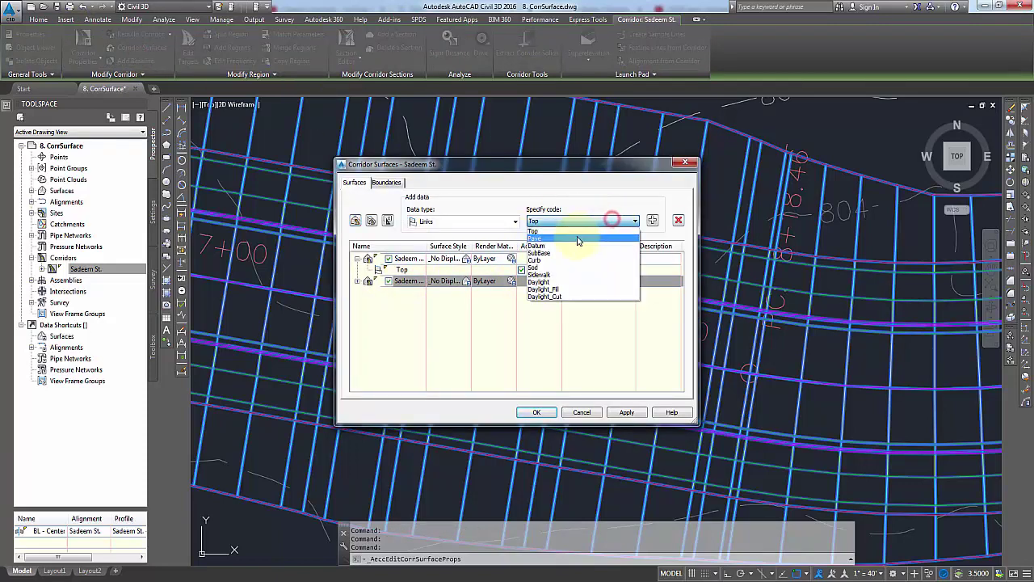
left_click(569, 246)
left_click(652, 221)
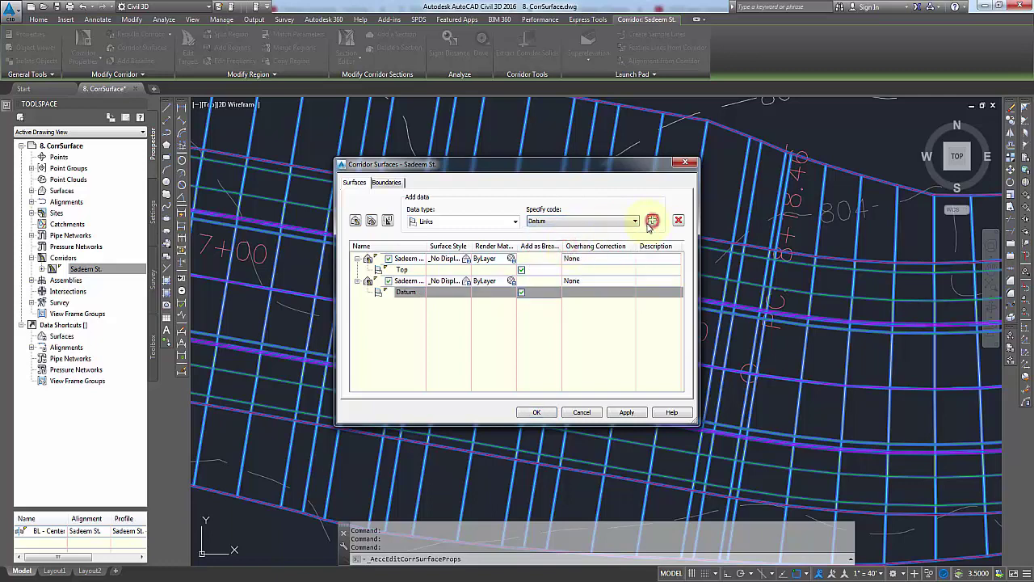
left_click(484, 296)
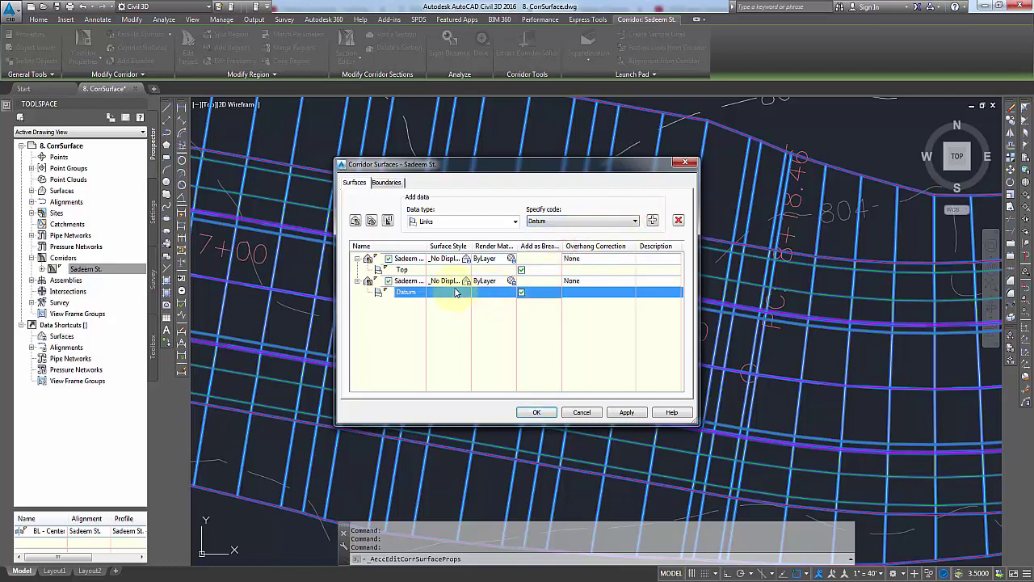
left_click(451, 282)
left_click(426, 237)
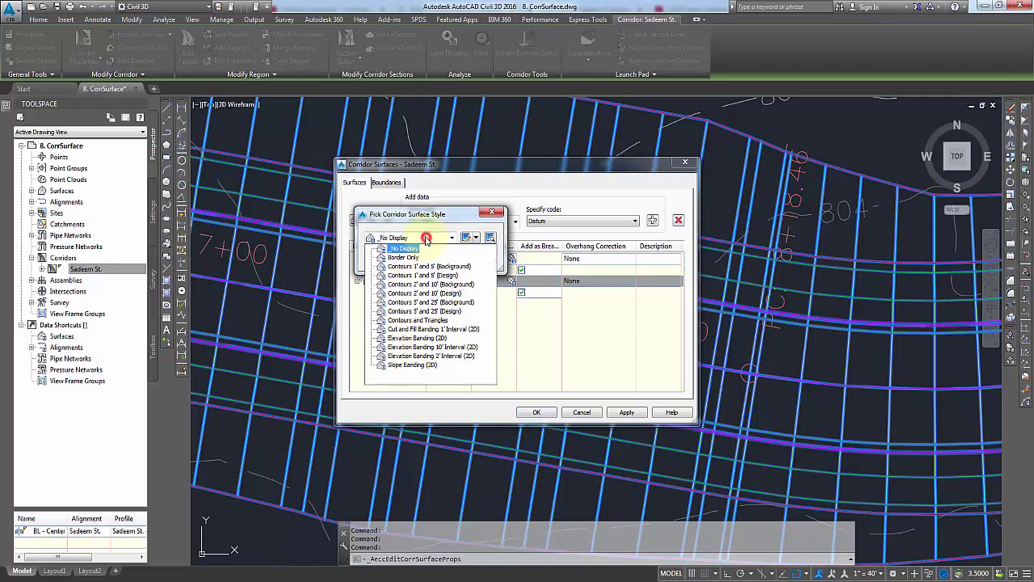
left_click(425, 269)
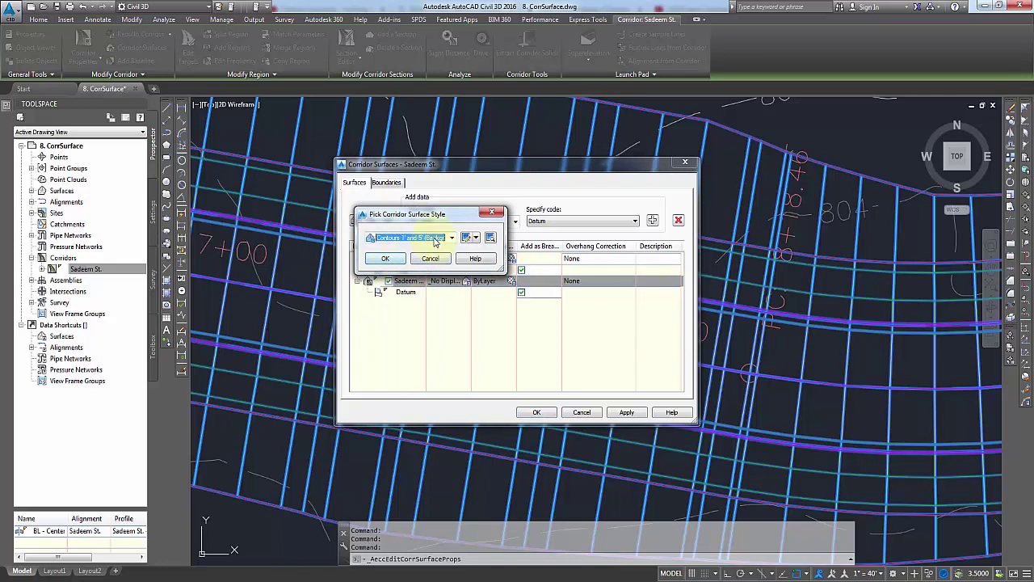
left_click(434, 237)
left_click(432, 275)
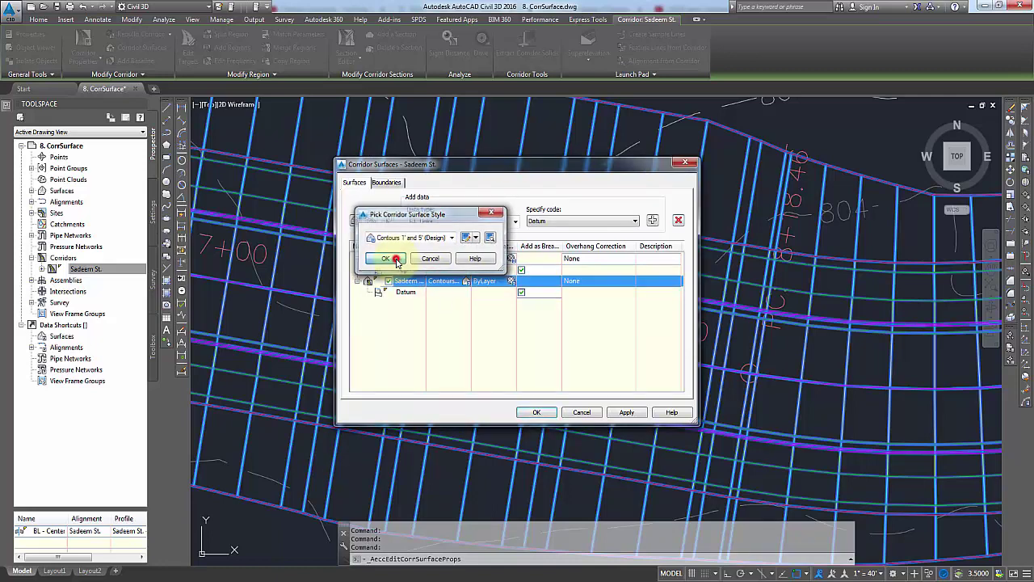
left_click(386, 257)
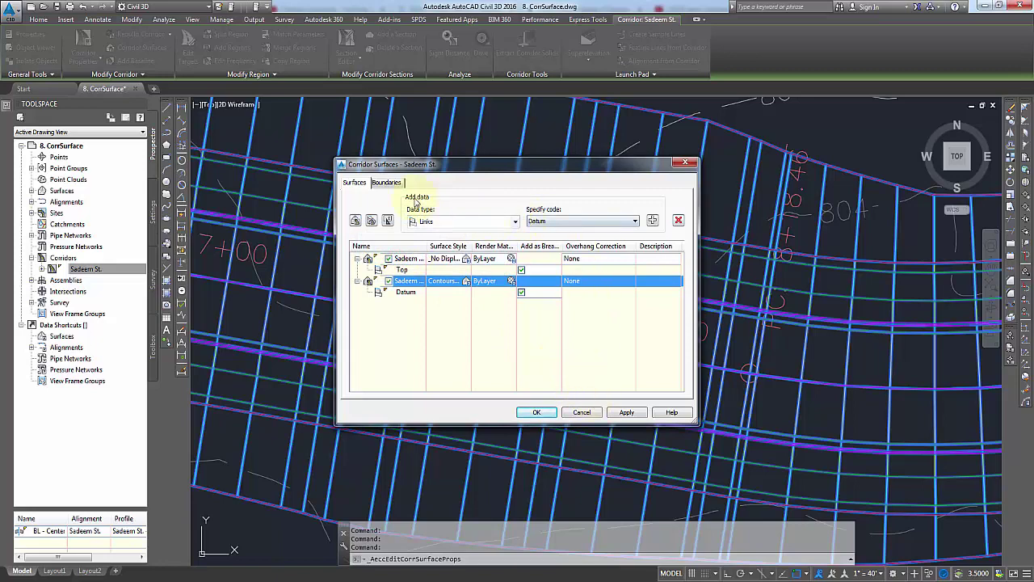
Add a Corridor Extents outside boundary to Sadeem St. Datum, apply, and rebuild the corridor.
left_click(386, 181)
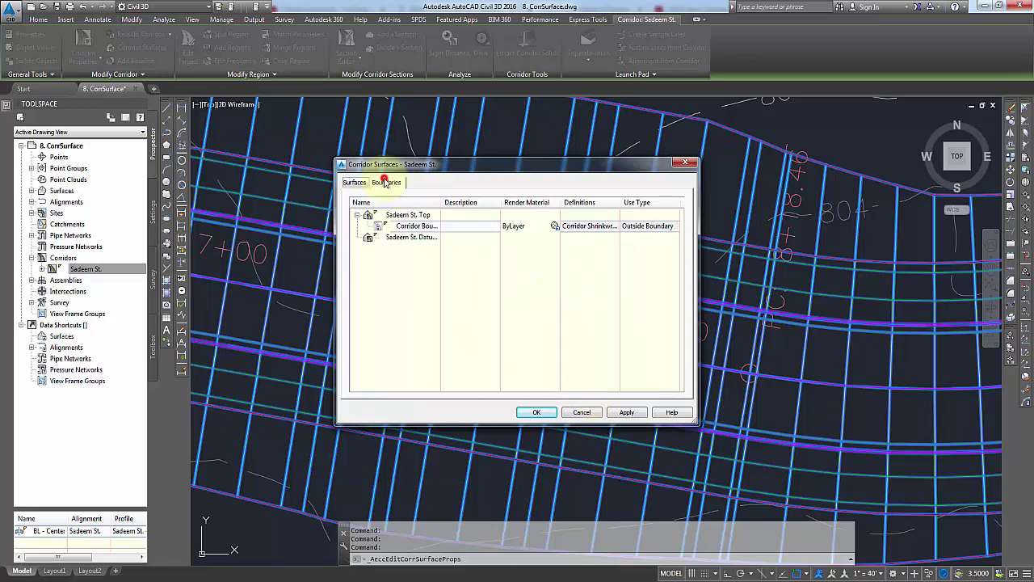
right_click(404, 240)
left_click(437, 247)
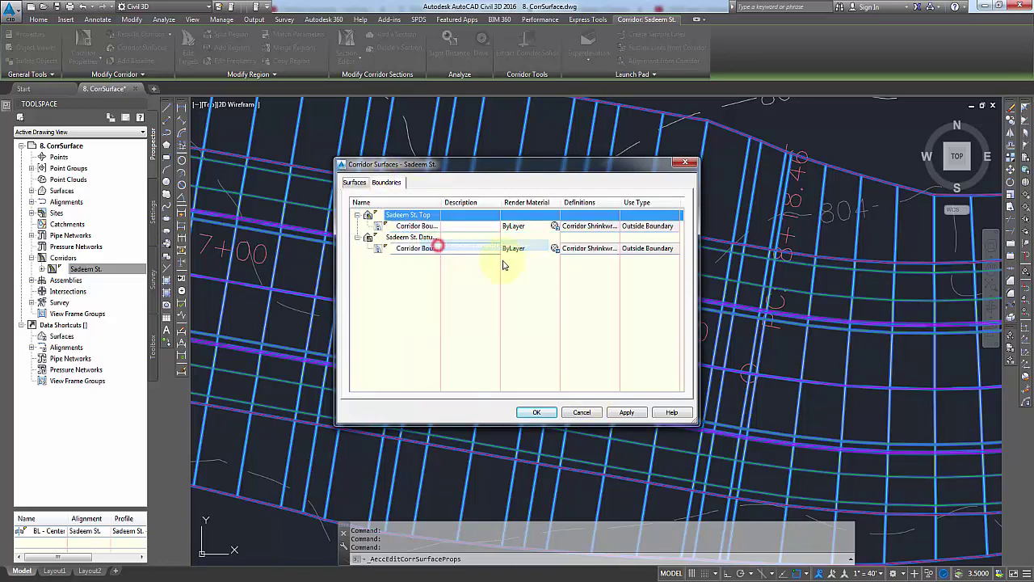
left_click(536, 412)
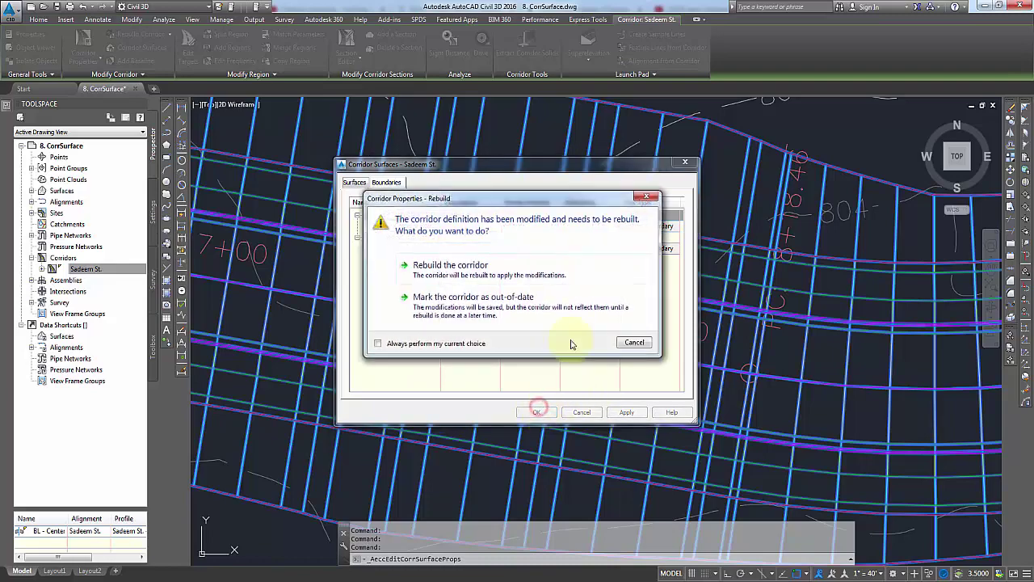
left_click(477, 270)
Reselect the Sadeem St. corridor and bring up its right-click context menu.
scroll(557, 303, "down", 5)
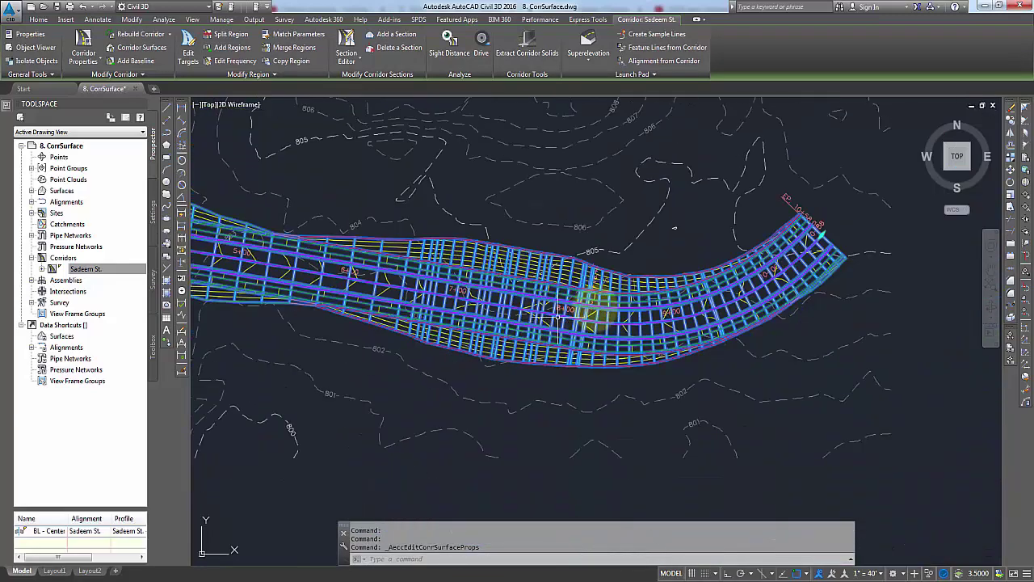
scroll(572, 277, "up", 2)
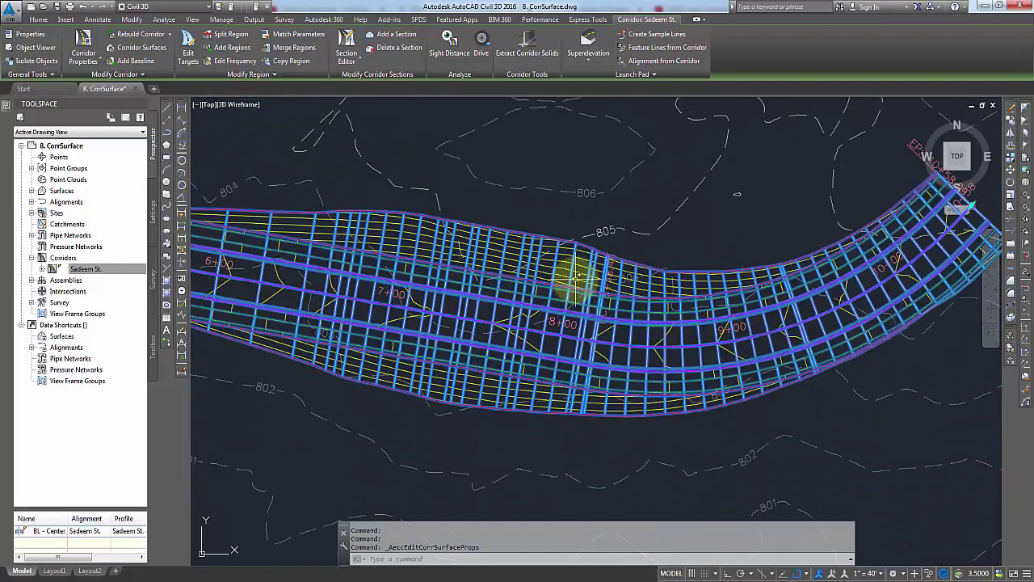
scroll(581, 277, "up", 2)
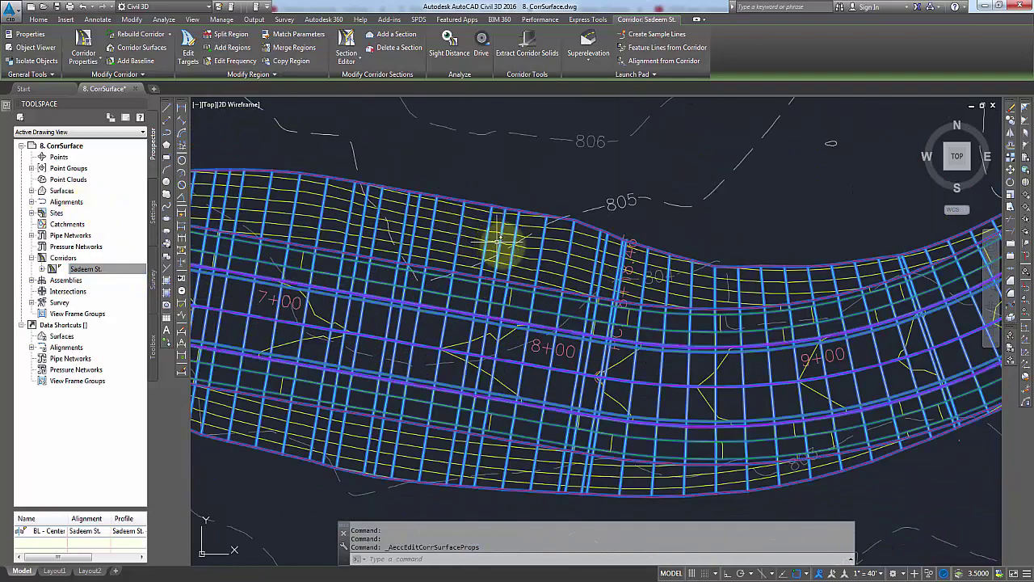
key("Escape")
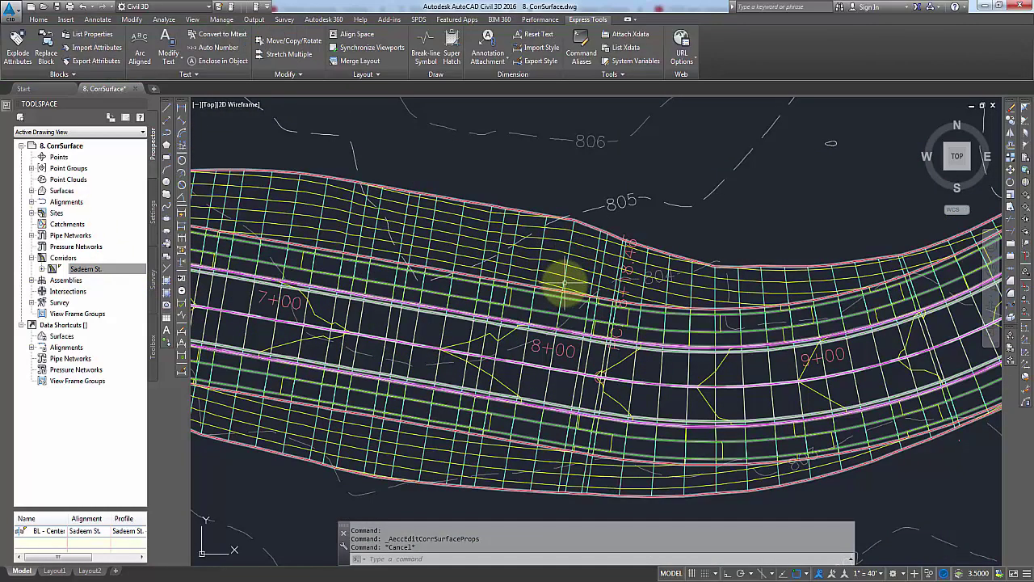
left_click(566, 279)
scroll(565, 279, "down", 3)
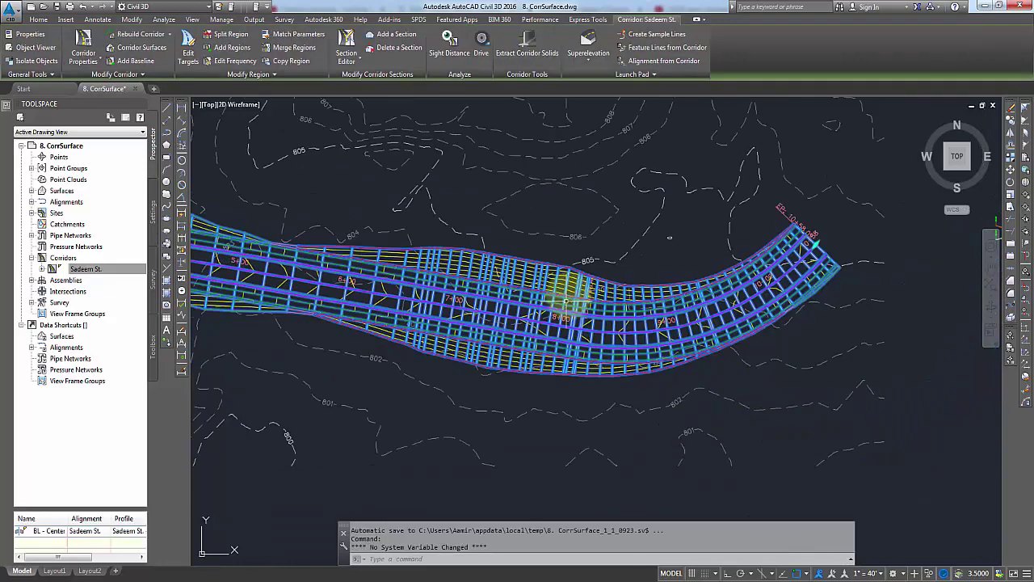
right_click(561, 254)
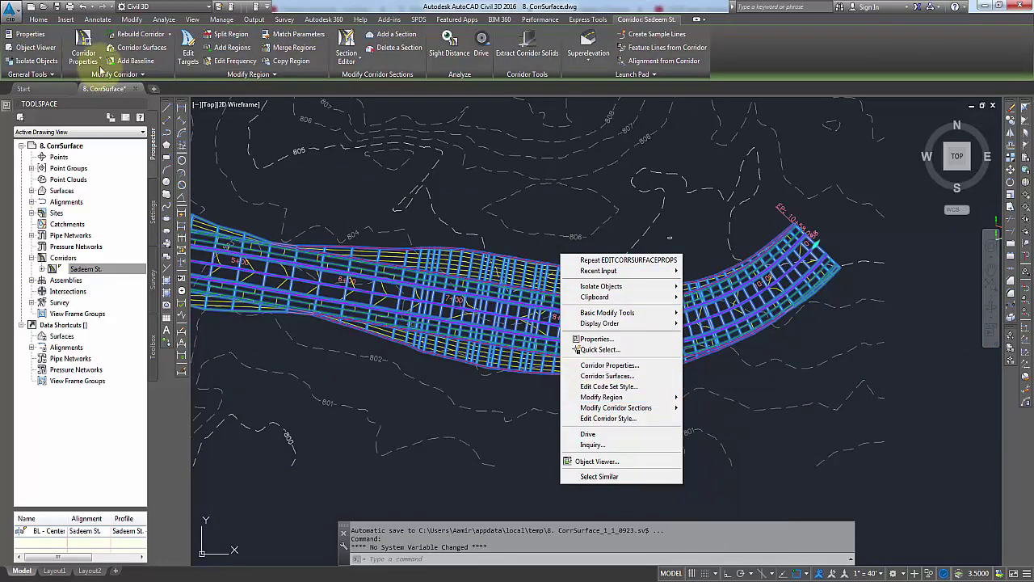
Set overhang correction to Bottom Links for the Datum surface and Top Links for the Top surface.
left_click(136, 48)
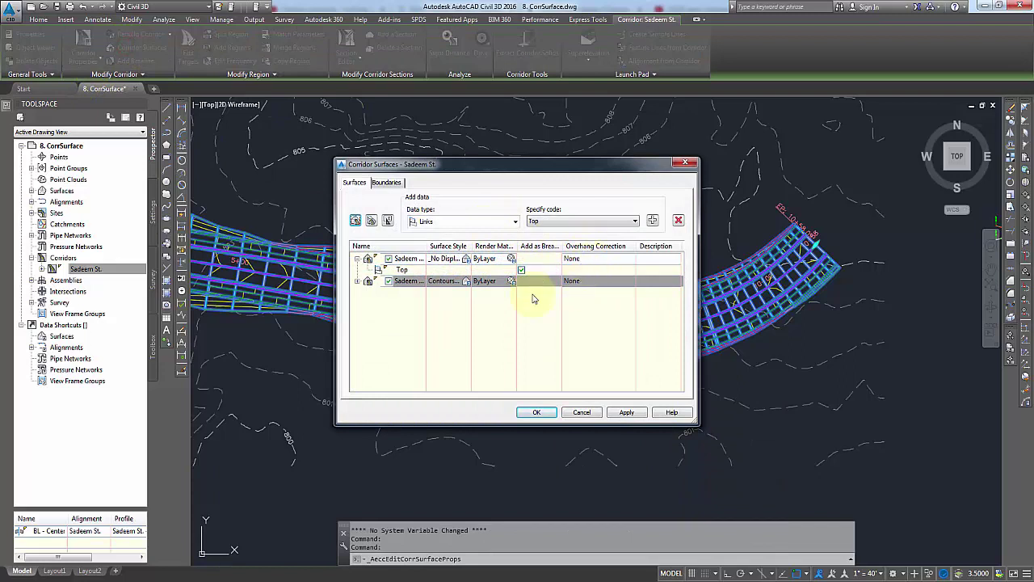
left_click(358, 281)
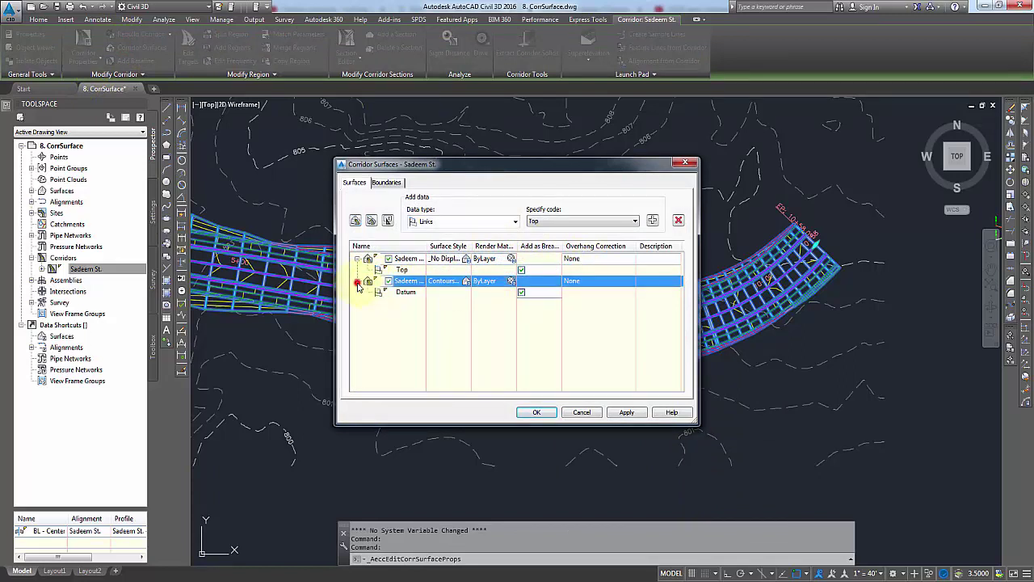
left_click(598, 281)
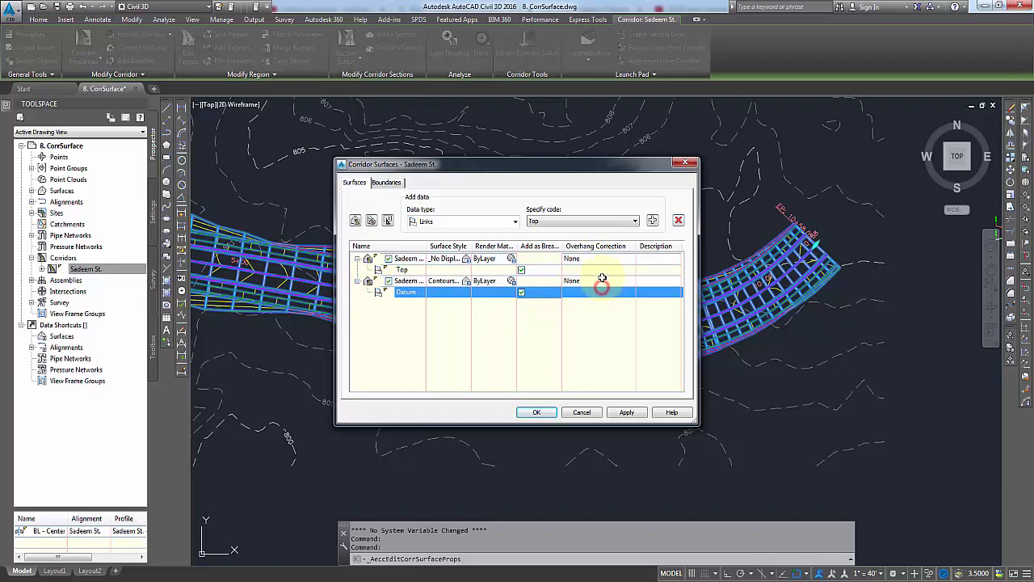
left_click(604, 280)
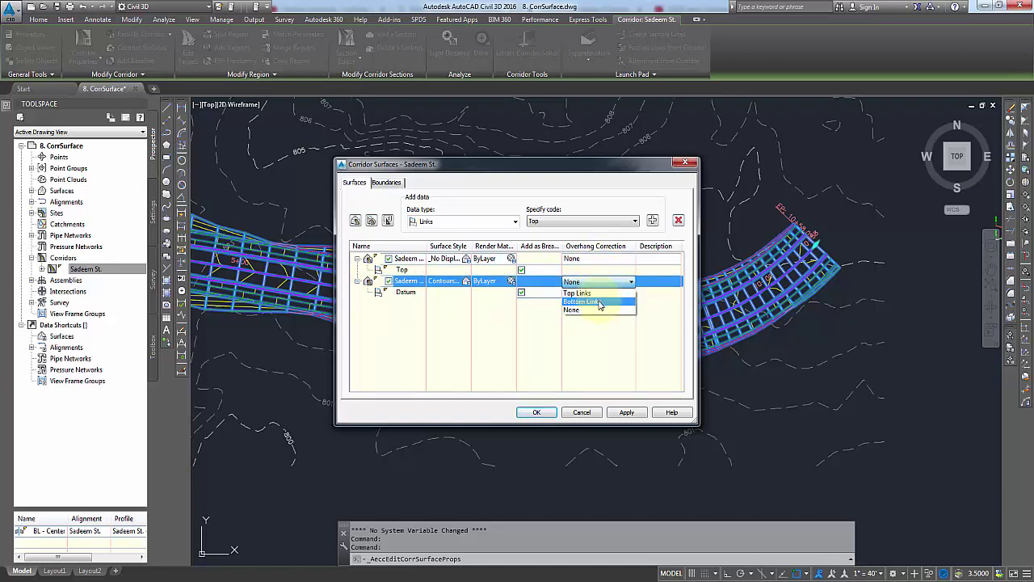
left_click(599, 302)
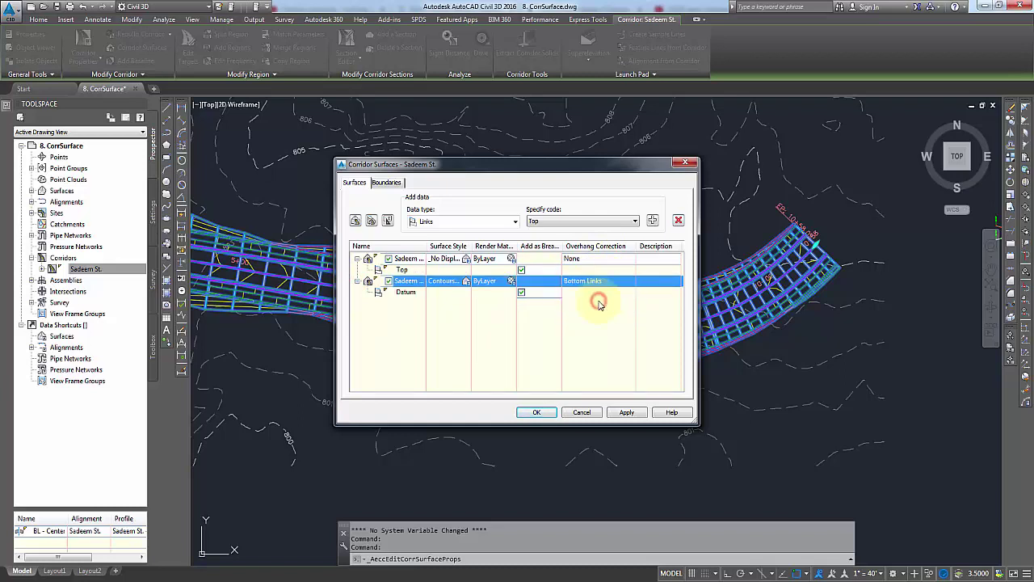
left_click(601, 270)
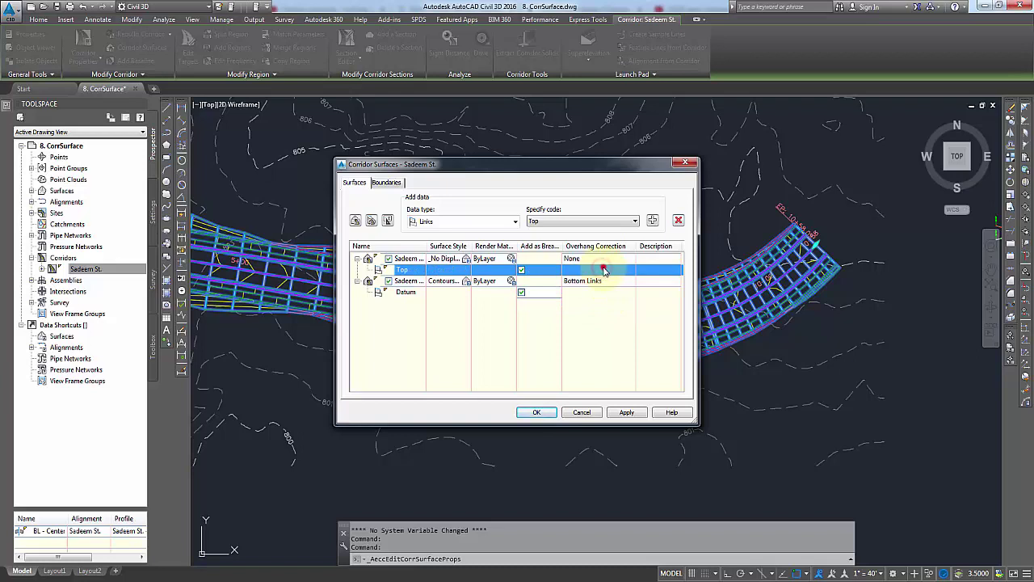
left_click(594, 258)
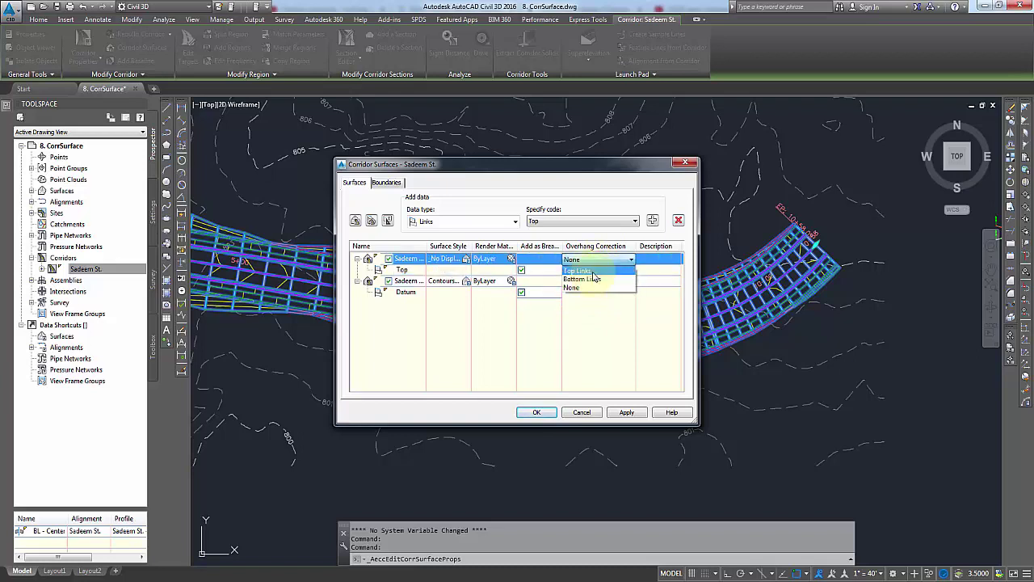
left_click(593, 272)
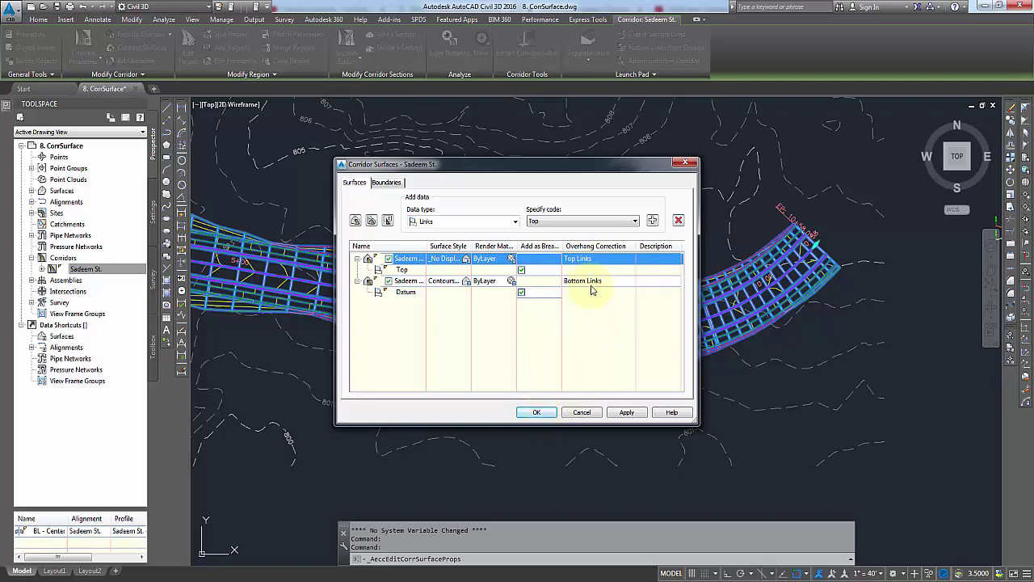
left_click(533, 411)
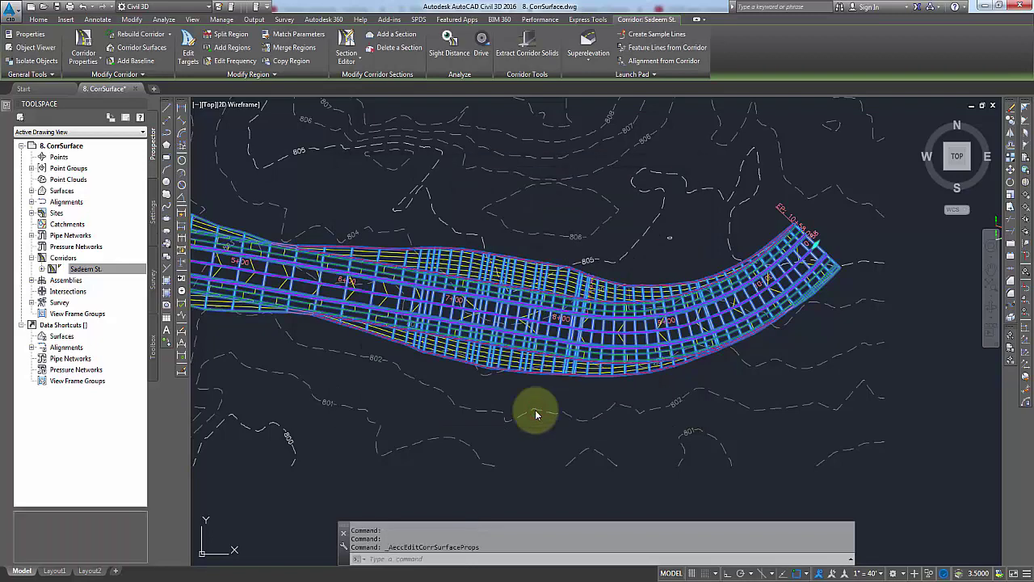
Zoom around station 8+00, reselect the corridor, and bring up its Section Editor options.
scroll(490, 323, "up", 2)
scroll(566, 339, "up", 4)
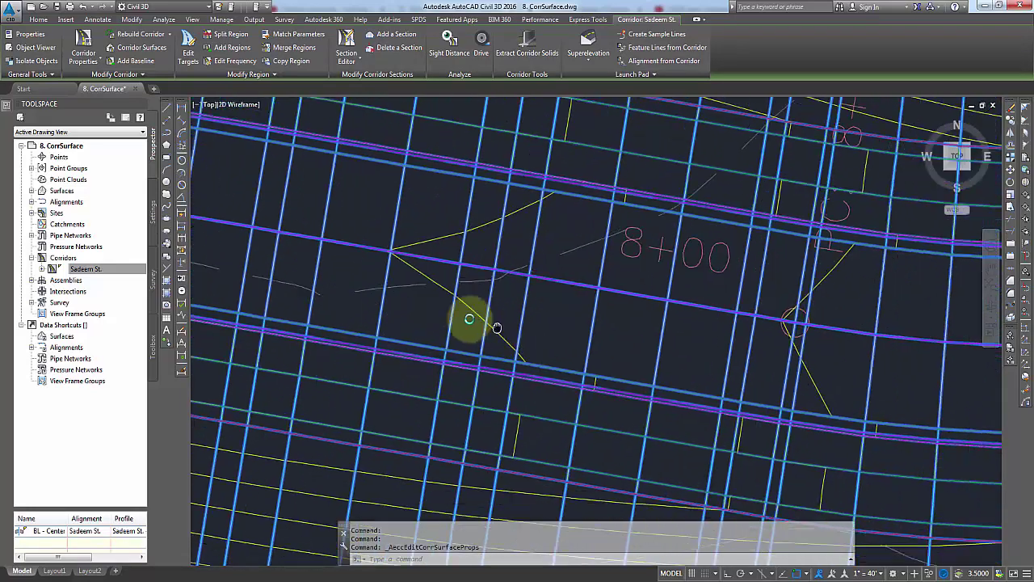
scroll(572, 321, "down", 2)
scroll(619, 293, "up", 2)
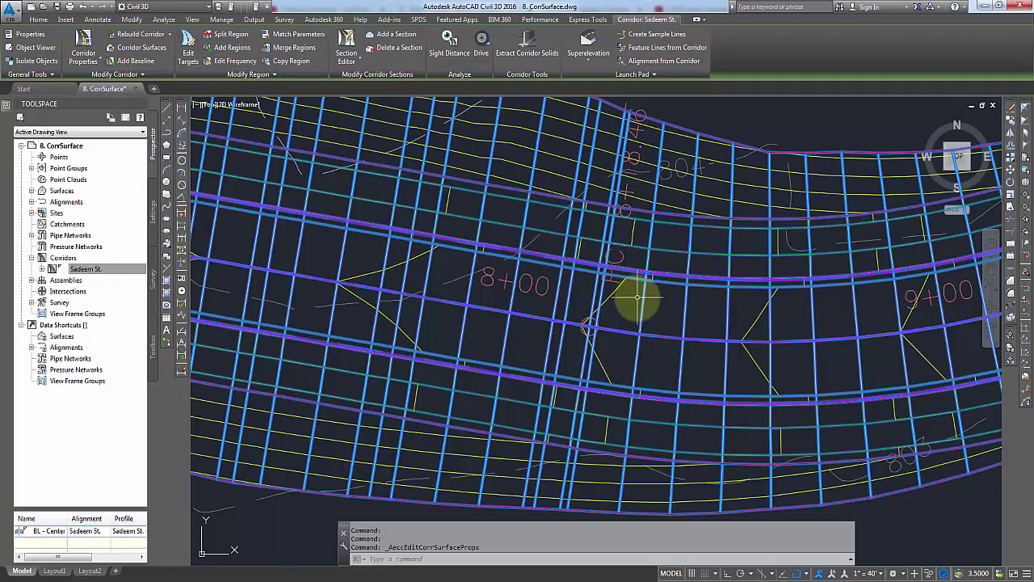
key("Escape")
scroll(598, 275, "down", 2)
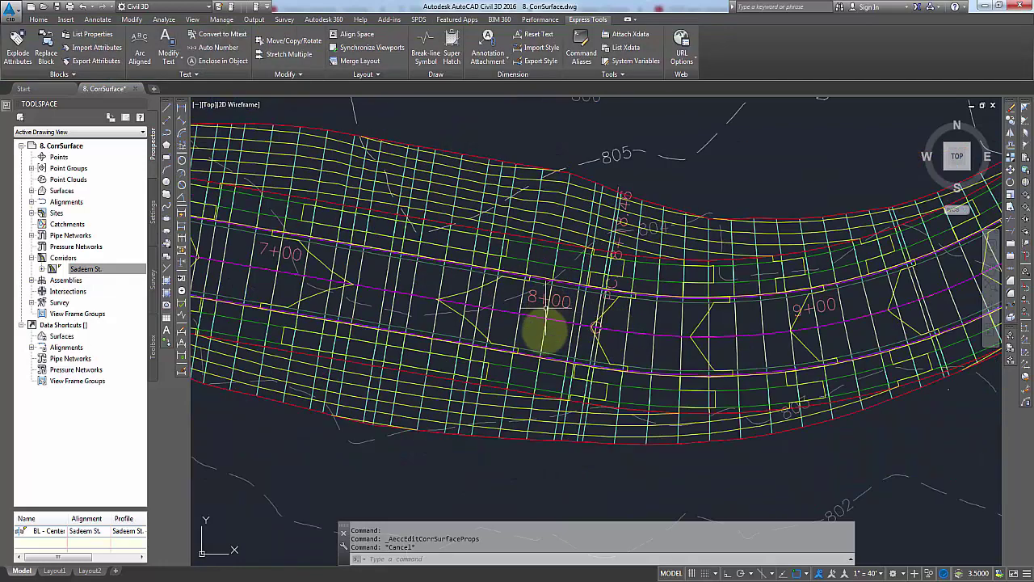
left_click(544, 332)
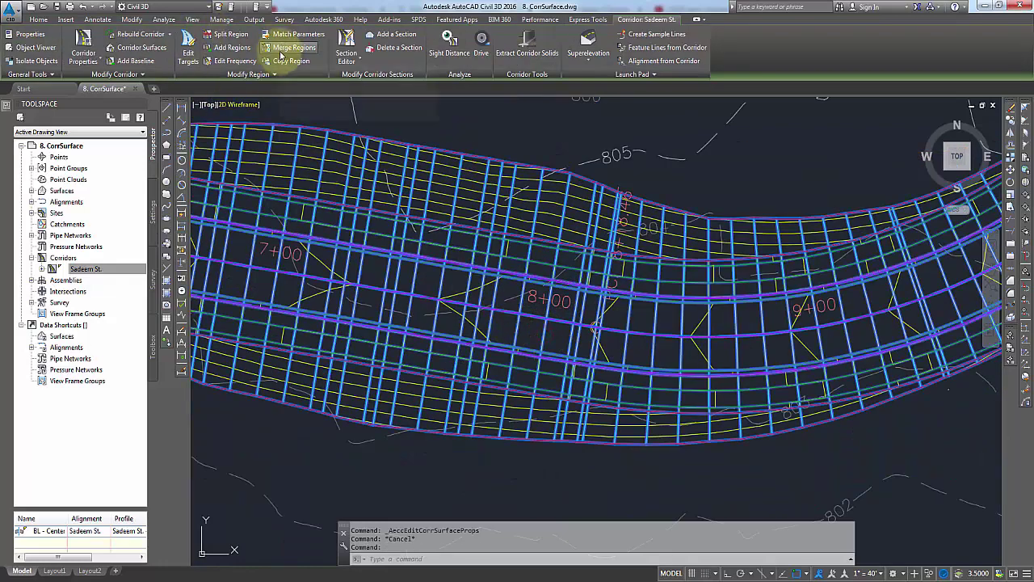
left_click(349, 42)
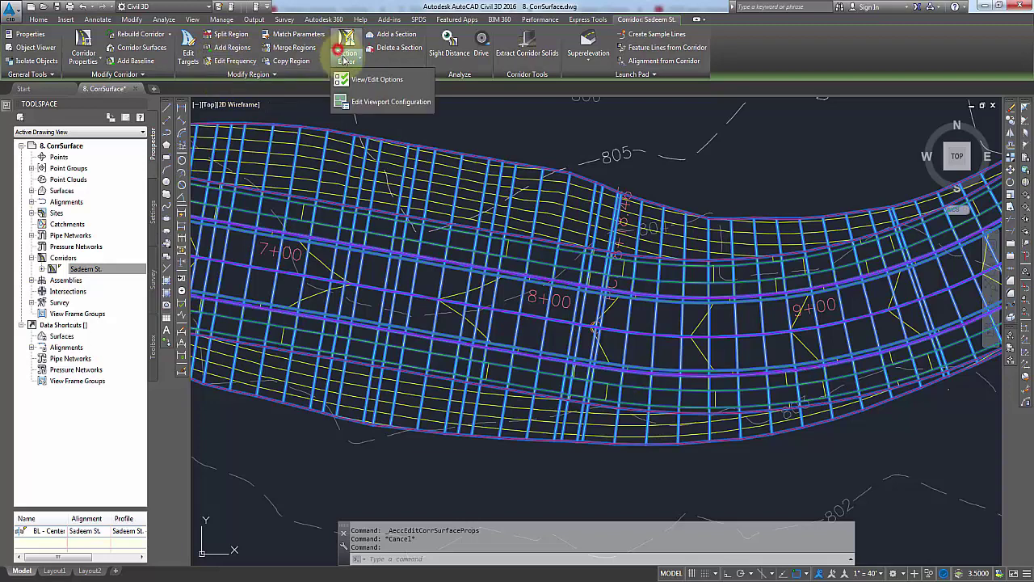
Launch the Section Editor and zoom in and out on the cross-section at station 8+00.
left_click(349, 40)
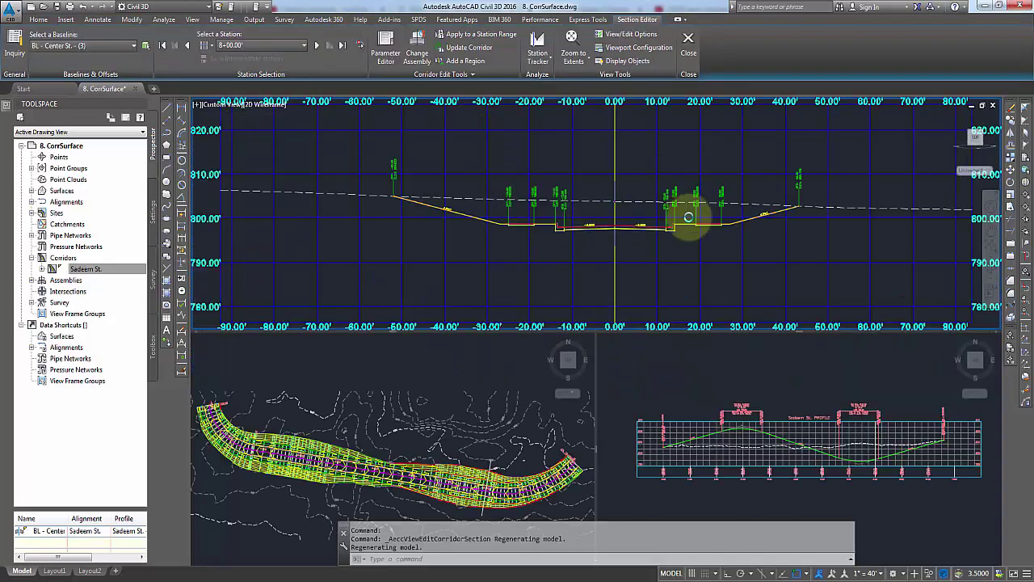
scroll(485, 291, "up", 3)
scroll(612, 143, "up", 1)
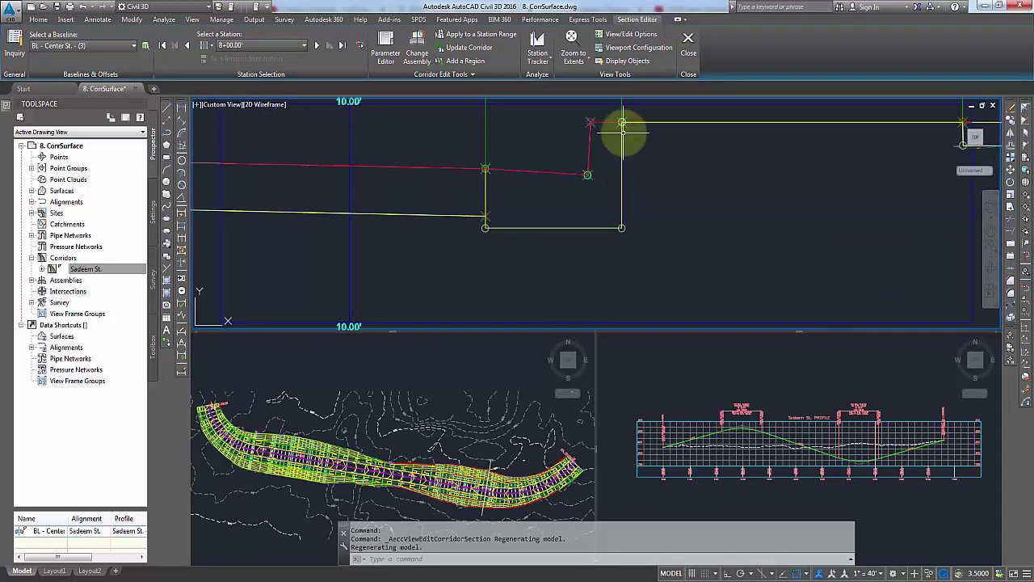
scroll(496, 233, "up", 3)
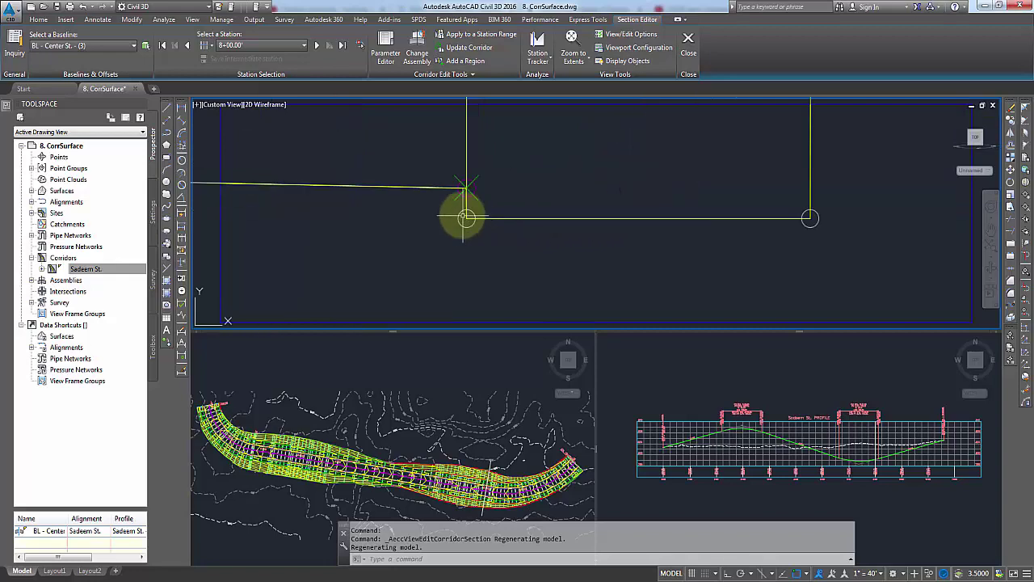
scroll(469, 186, "down", 2)
scroll(485, 208, "down", 1)
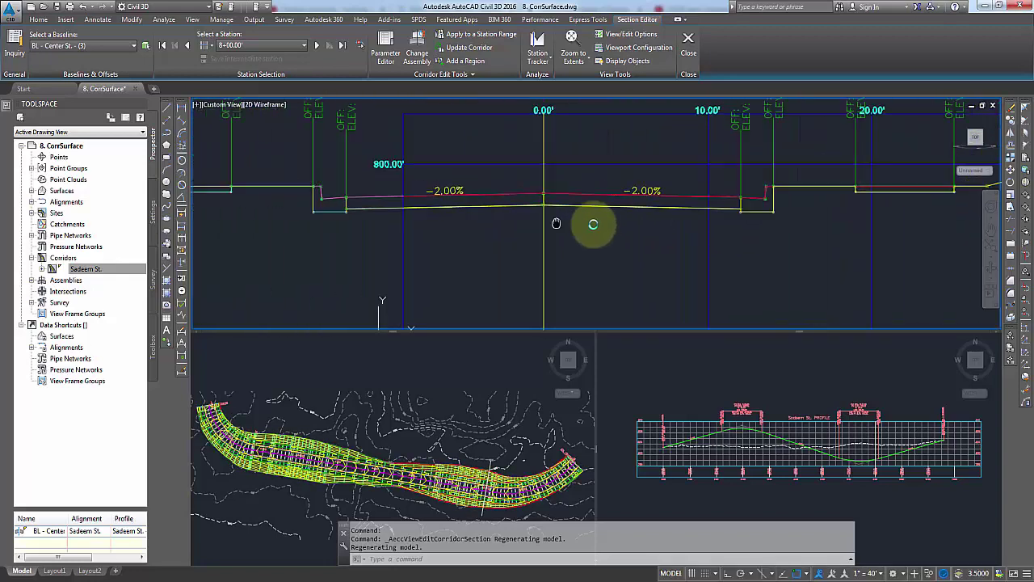
scroll(586, 220, "down", 1)
scroll(577, 212, "up", 2)
scroll(379, 194, "up", 1)
scroll(374, 212, "up", 1)
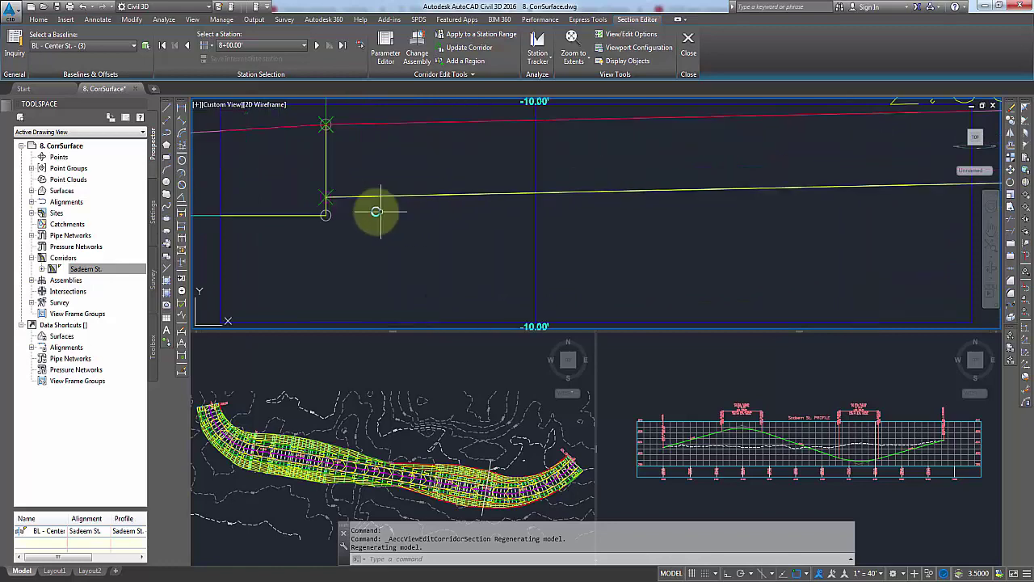
scroll(348, 202, "up", 1)
scroll(296, 212, "down", 2)
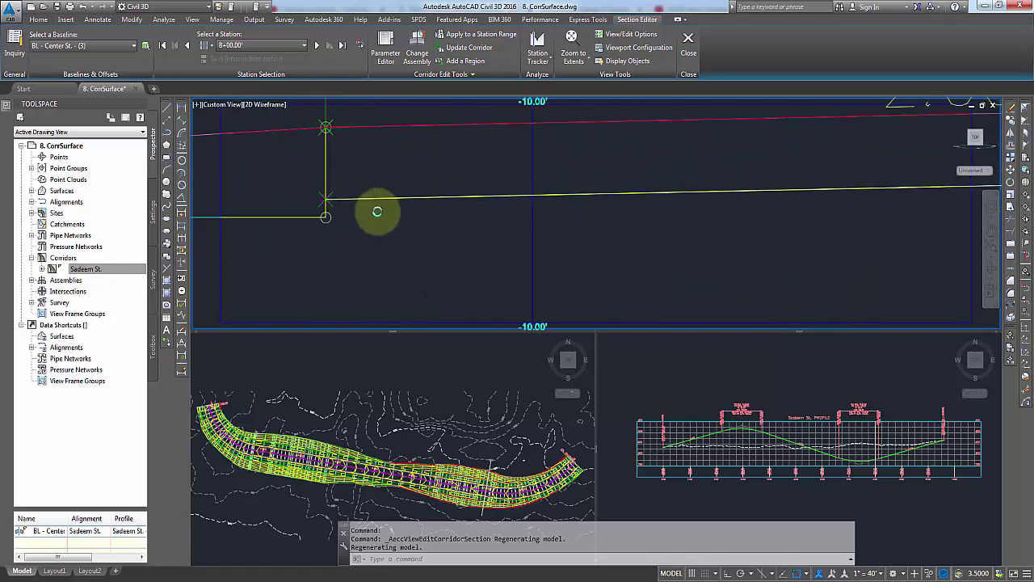
scroll(404, 220, "down", 1)
scroll(477, 230, "down", 2)
scroll(530, 231, "down", 1)
scroll(545, 231, "up", 1)
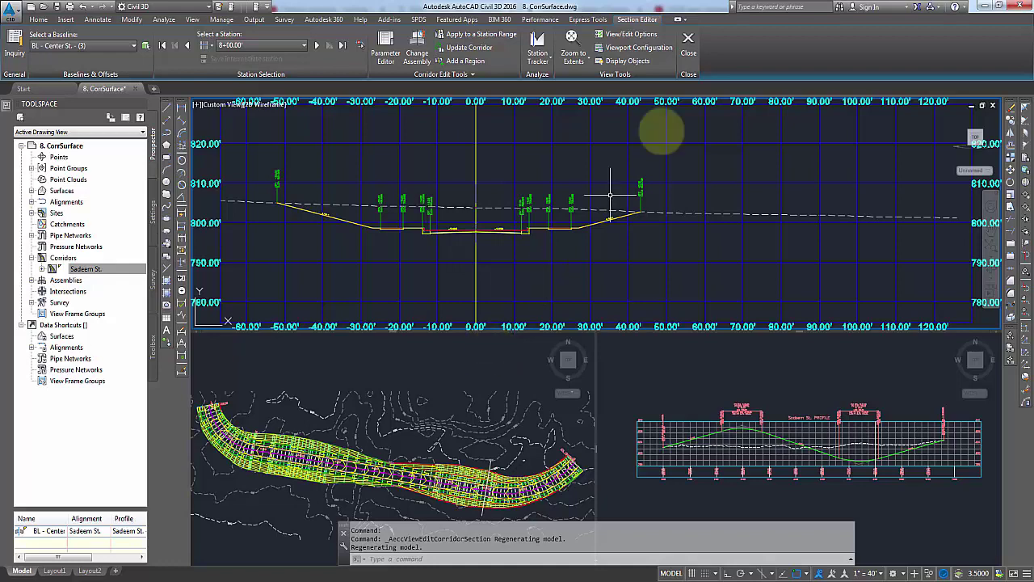
Close the Section Editor and zoom out to fit the whole corridor and profile in plan view.
left_click(686, 47)
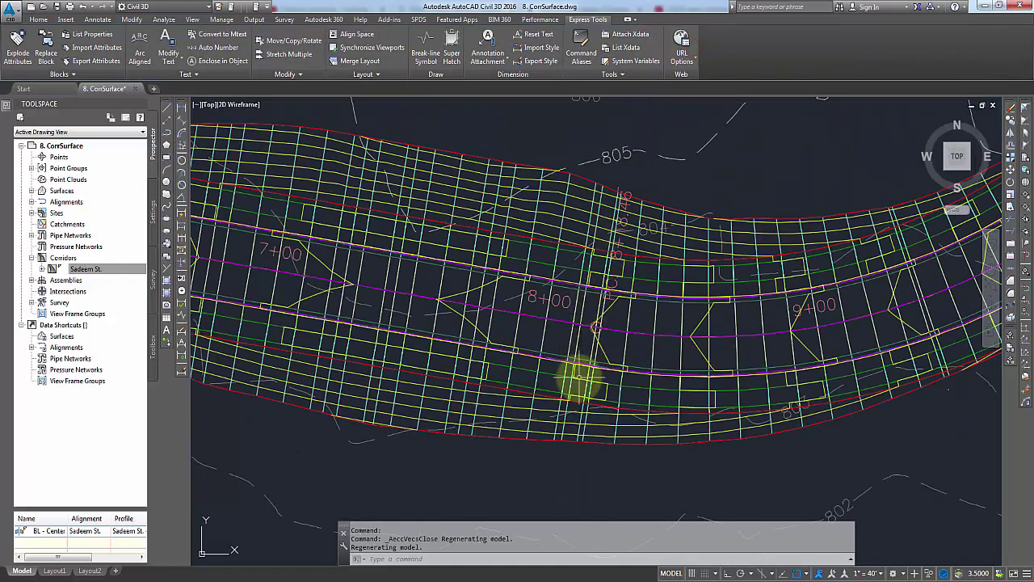
scroll(577, 369, "down", 3)
scroll(542, 374, "down", 2)
scroll(622, 372, "down", 2)
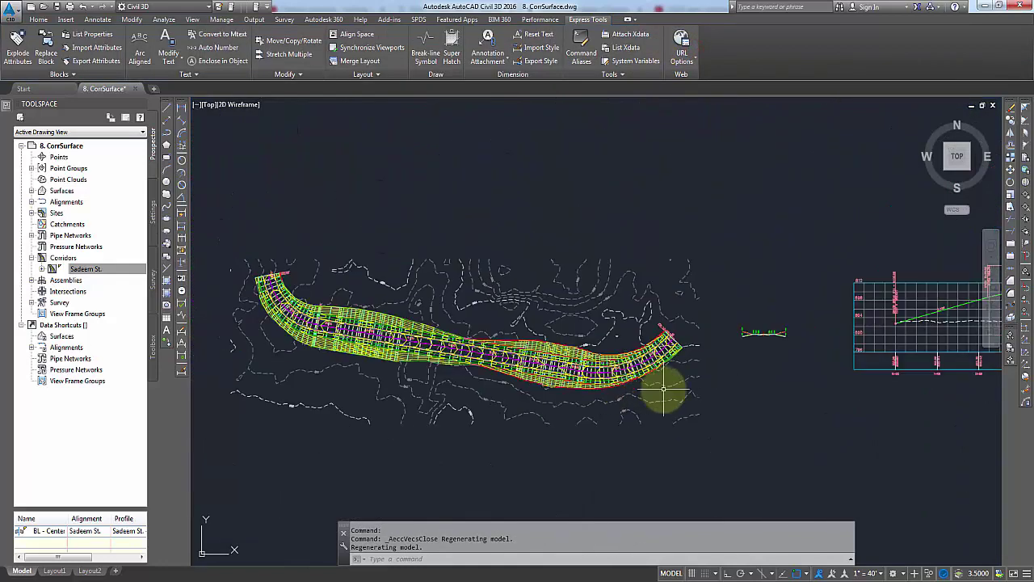
middle_click_drag(665, 380, 598, 394)
mouse_move(598, 394)
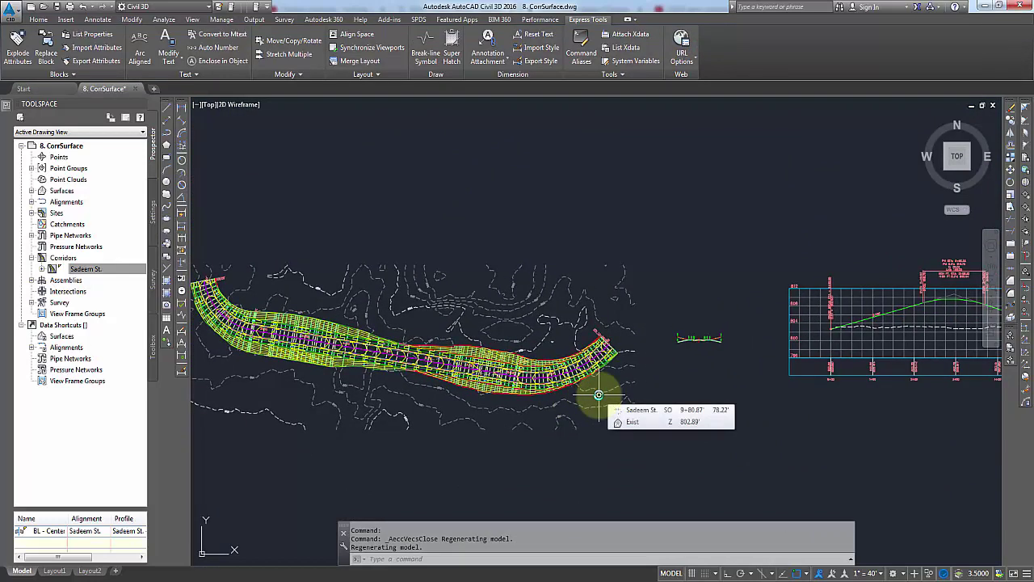